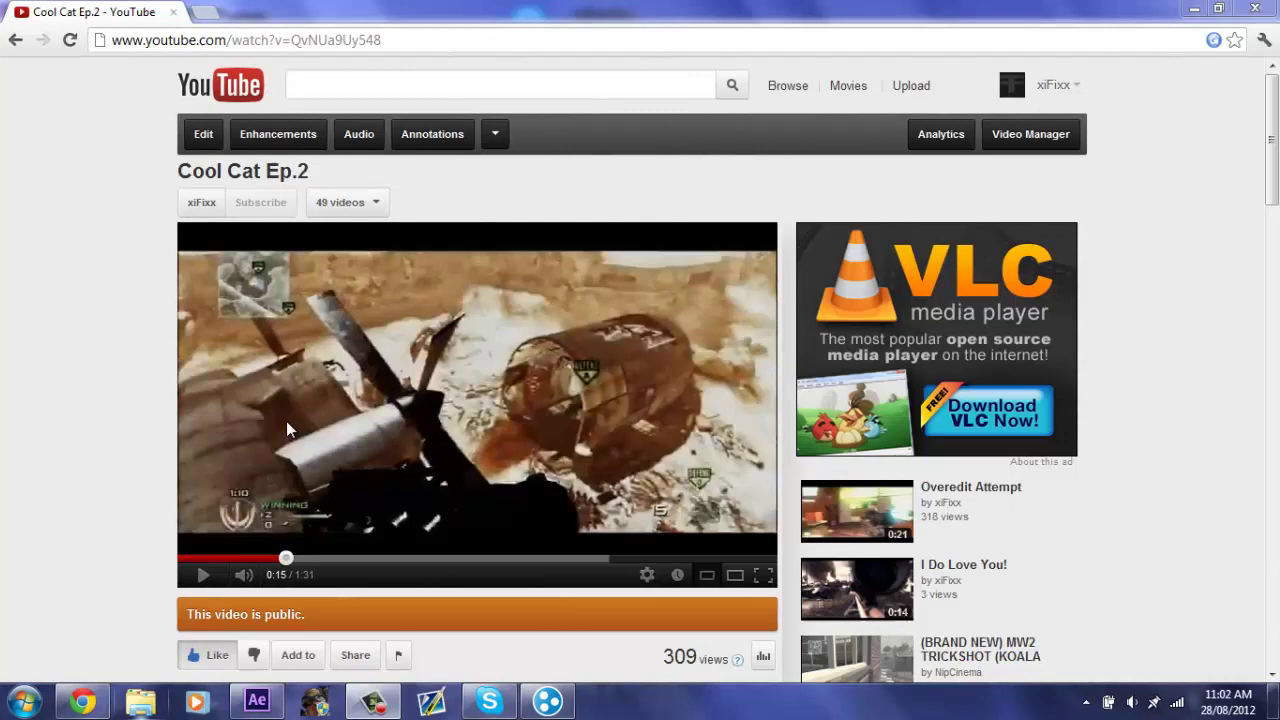
# Step: Play the Cool Cat Ep.2 gameplay video, scrub back to 0:20, and pause it at 0:23
pyautogui.click(287, 430)
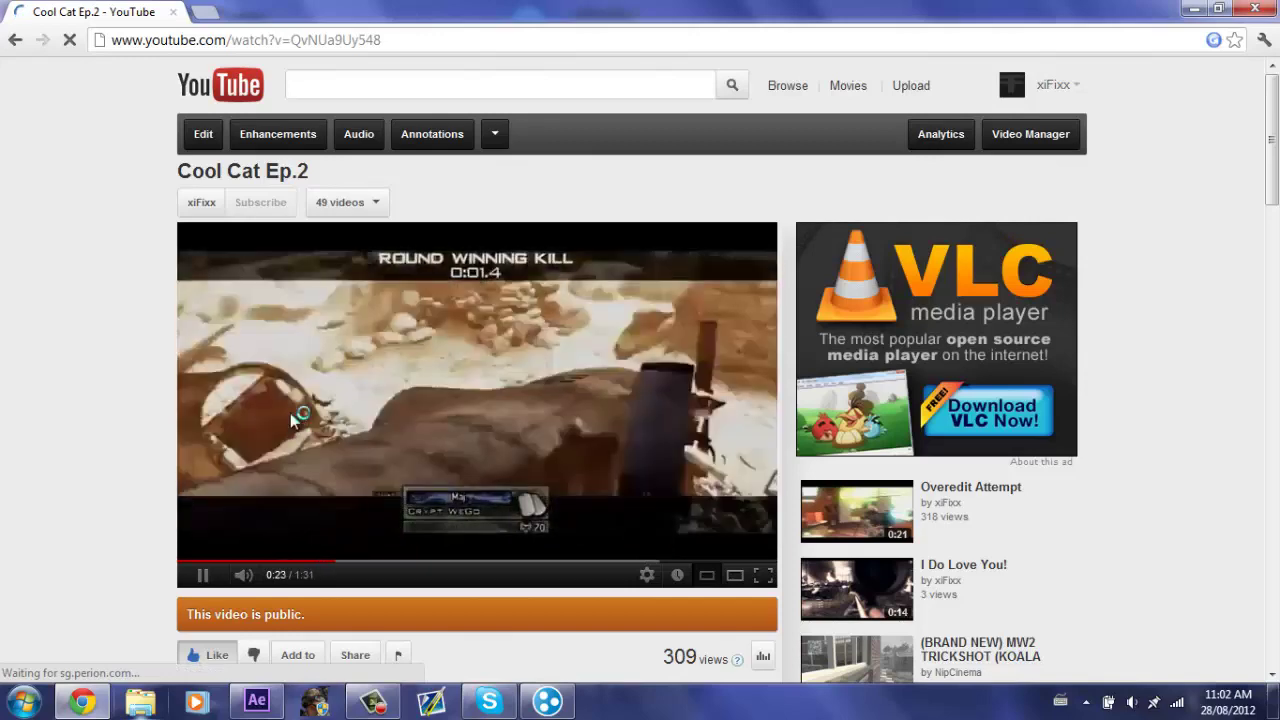
pyautogui.click(507, 362)
pyautogui.moveTo(339, 558); pyautogui.dragTo(312, 558)
pyautogui.click(407, 383)
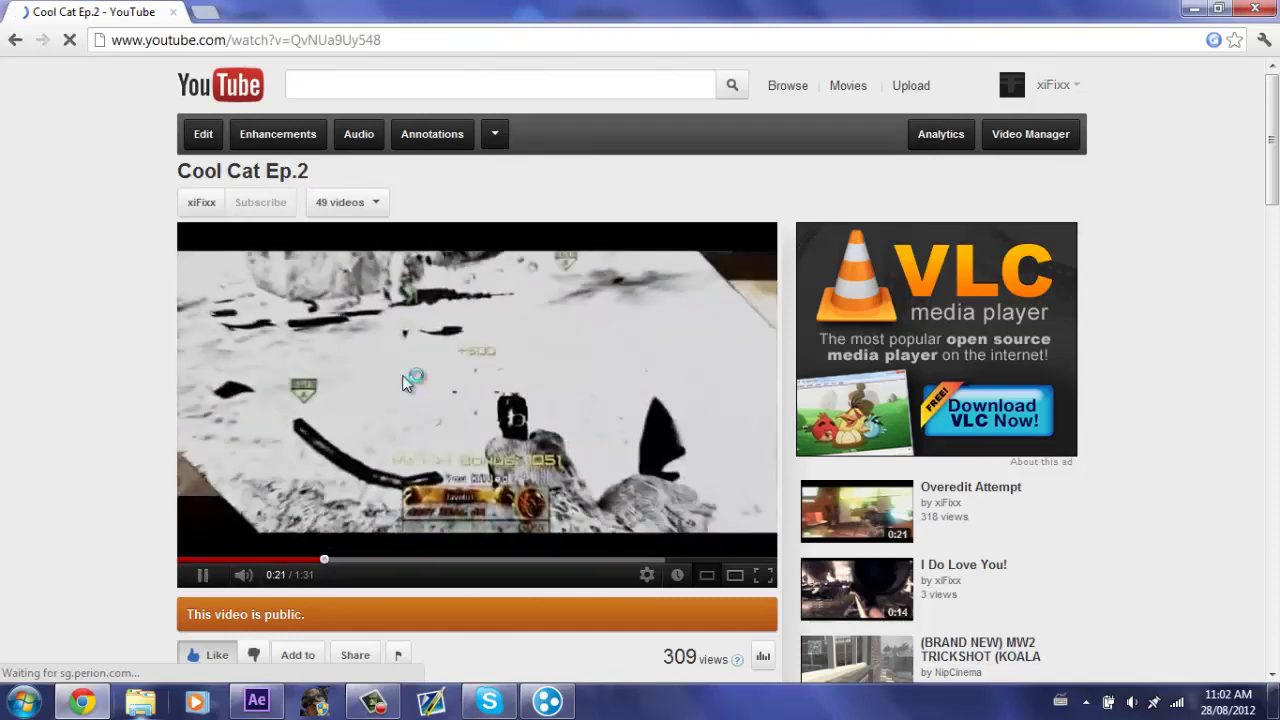
pyautogui.click(514, 343)
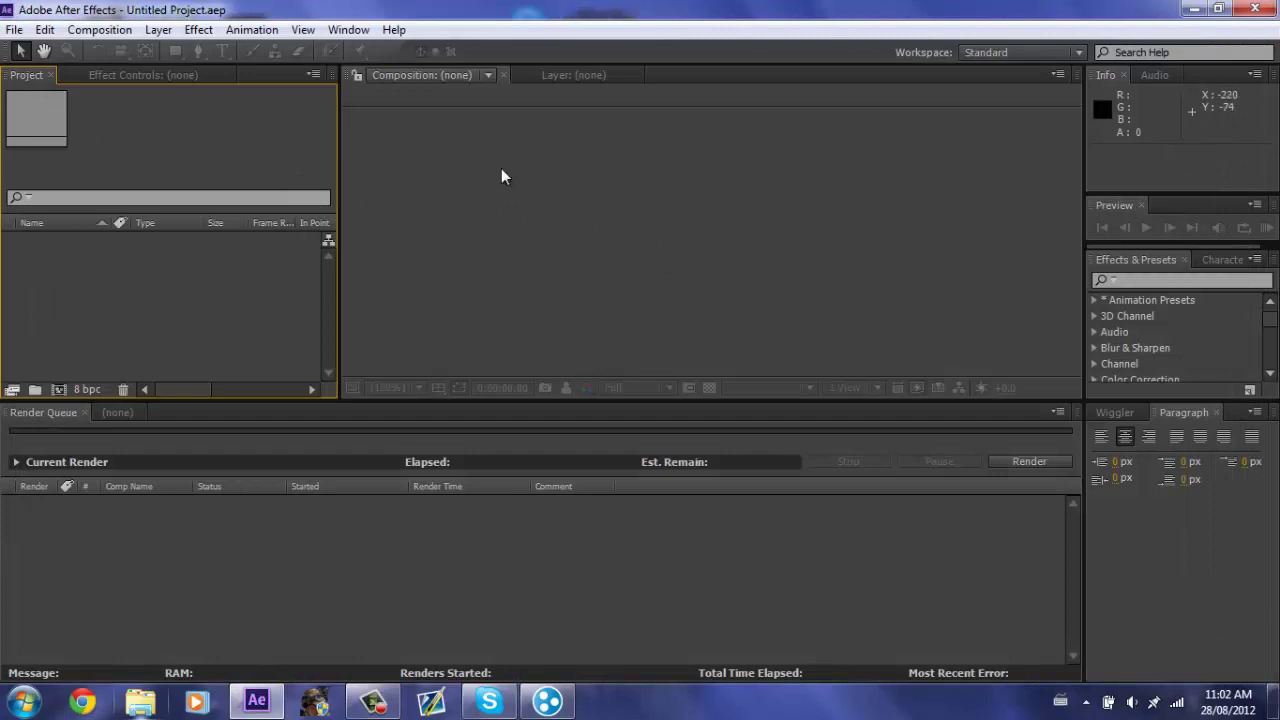
# Step: Create a new 1280×720, 59.94 fps composition named 'Clip' with duration 0;00;21;21
pyautogui.hotkey('ctrl', 'n')
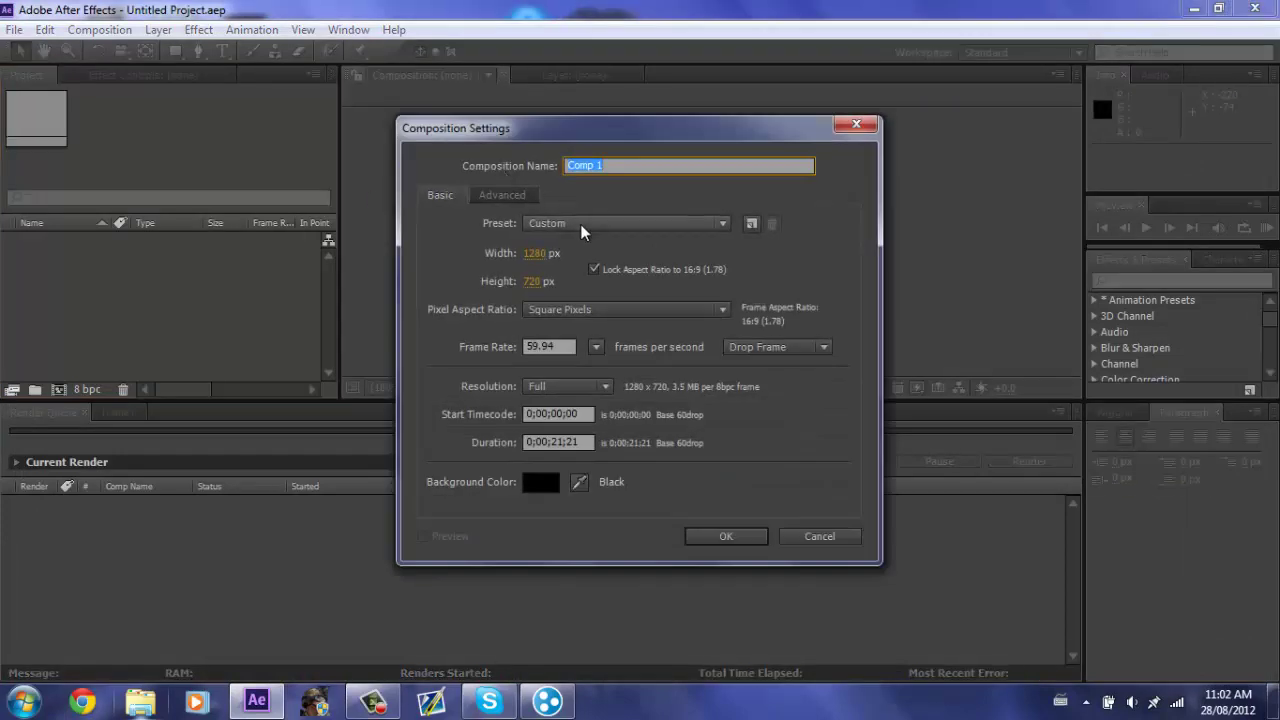
pyautogui.press('BackSpace')
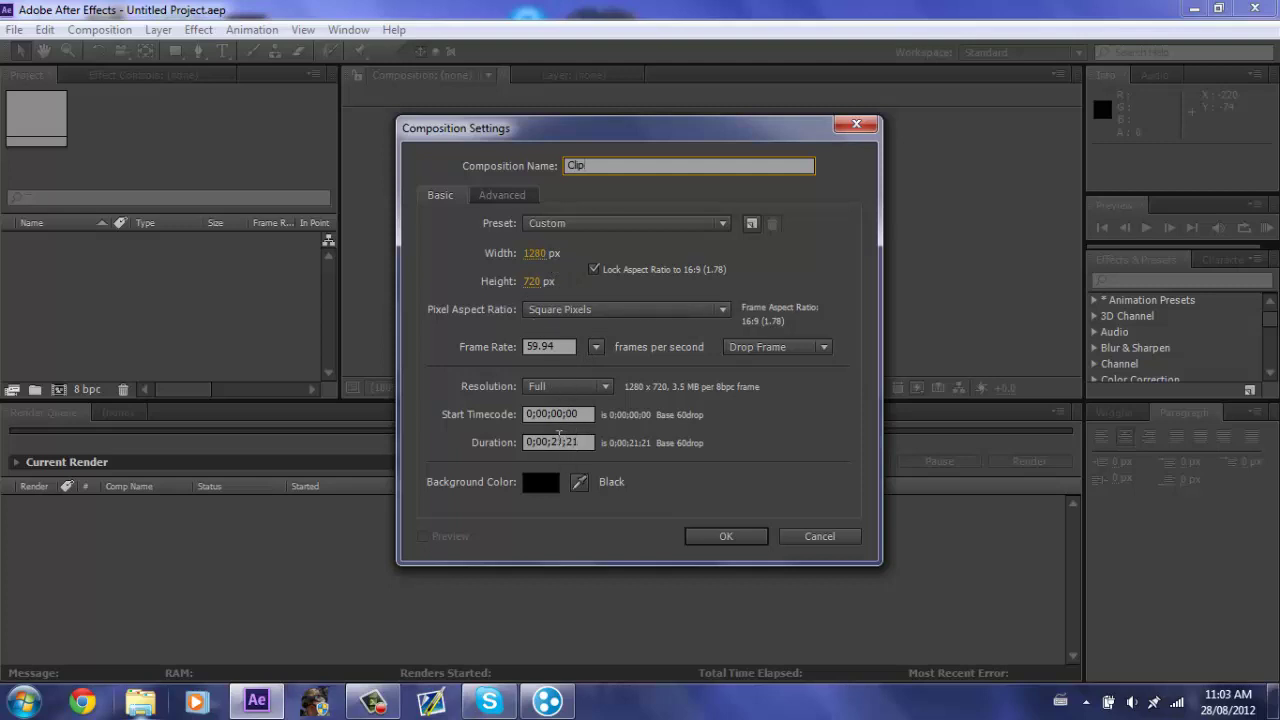
pyautogui.click(726, 536)
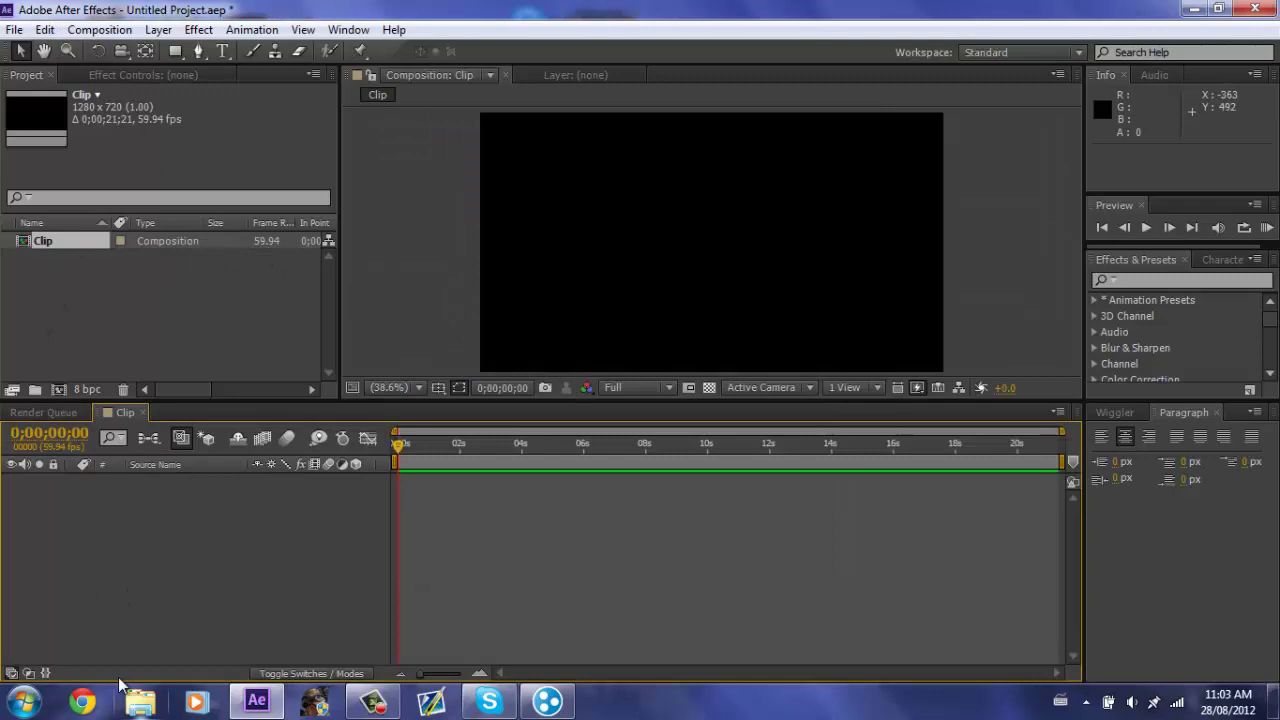
# Step: Open Windows Explorer, browse the Videos library, then close that window
pyautogui.click(140, 701)
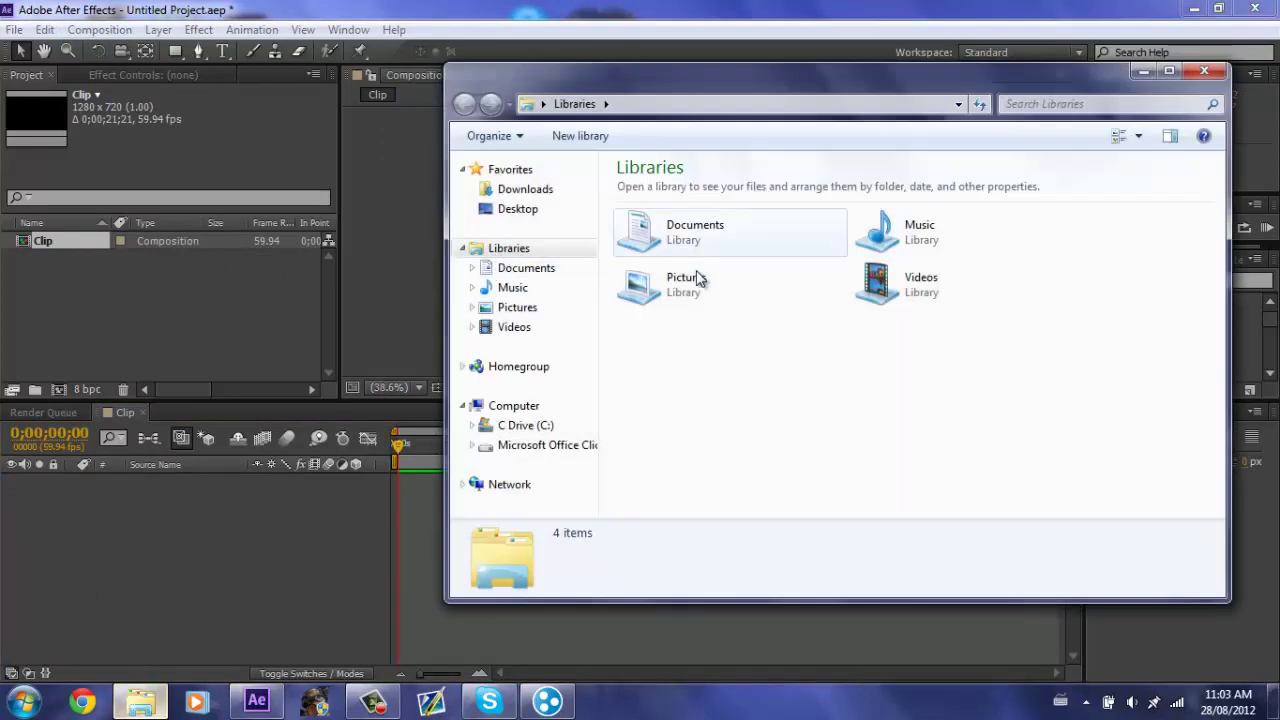
pyautogui.doubleClick(924, 273)
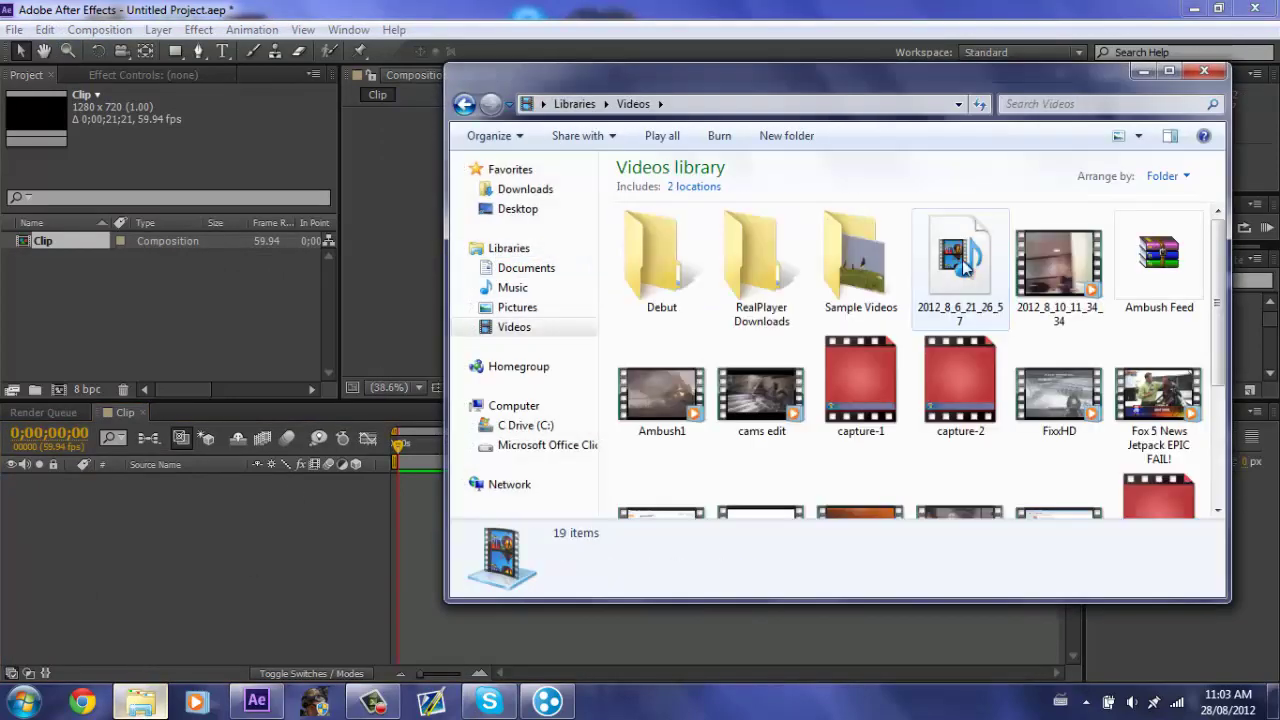
pyautogui.moveTo(1218, 246); pyautogui.dragTo(1222, 283)
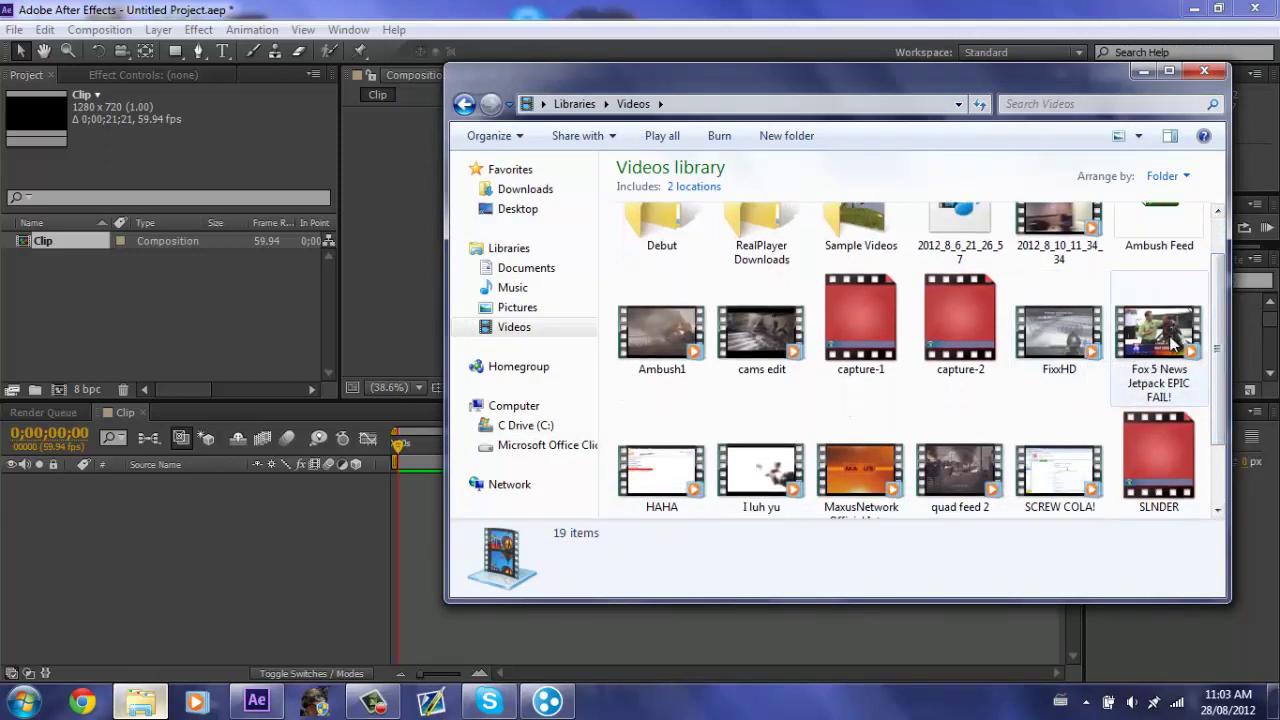
pyautogui.moveTo(1219, 325); pyautogui.dragTo(1230, 380)
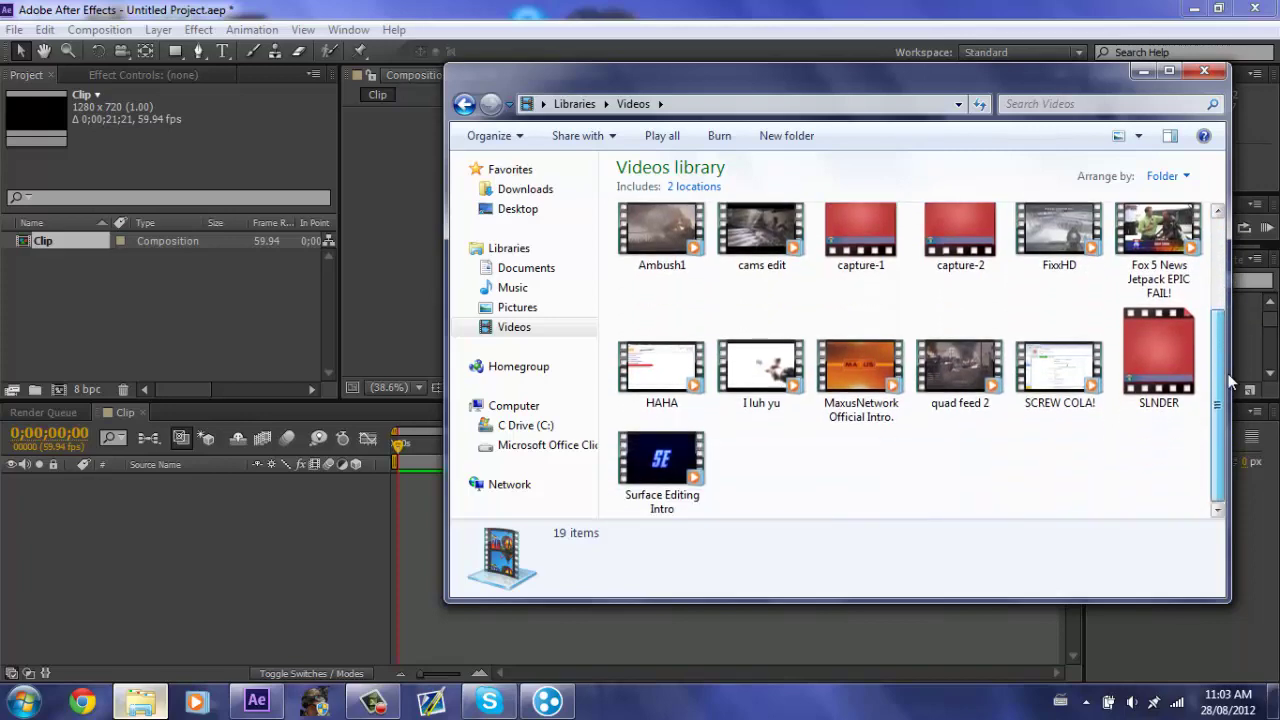
pyautogui.click(1204, 70)
# Step: Import Afgah chingy.wmv from Downloads into the project and close Explorer
pyautogui.click(22, 701)
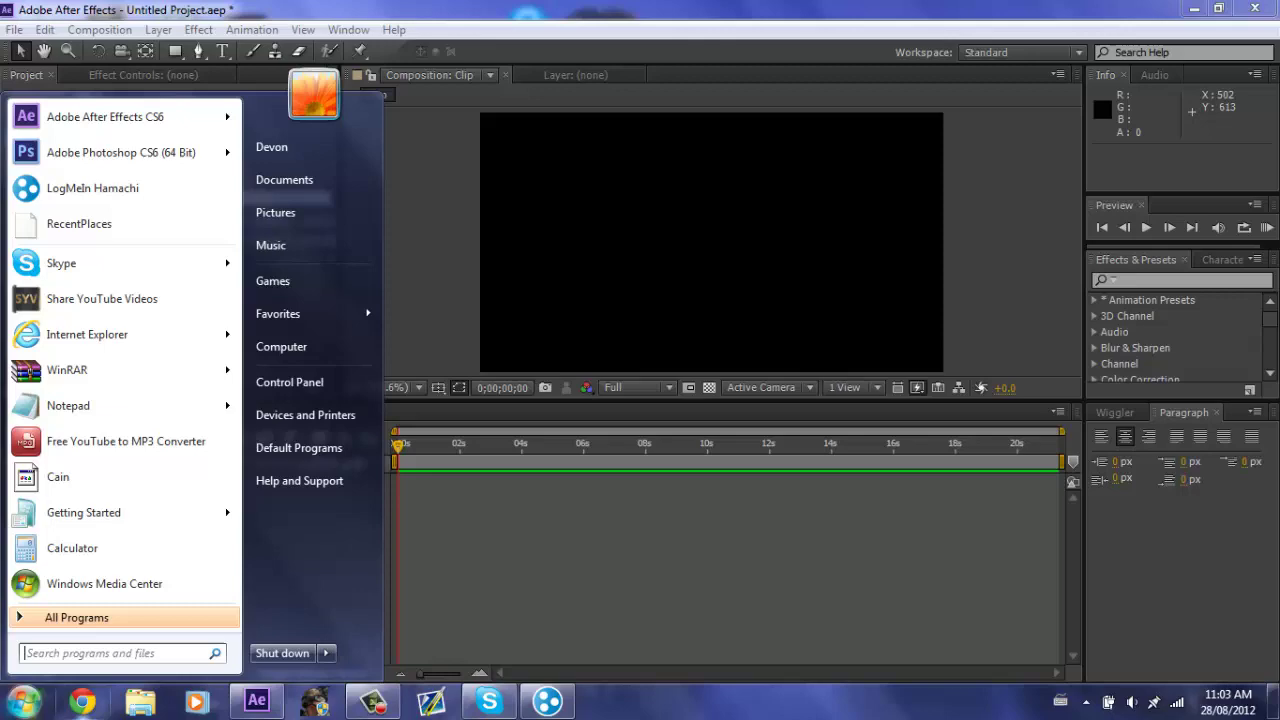
pyautogui.click(316, 144)
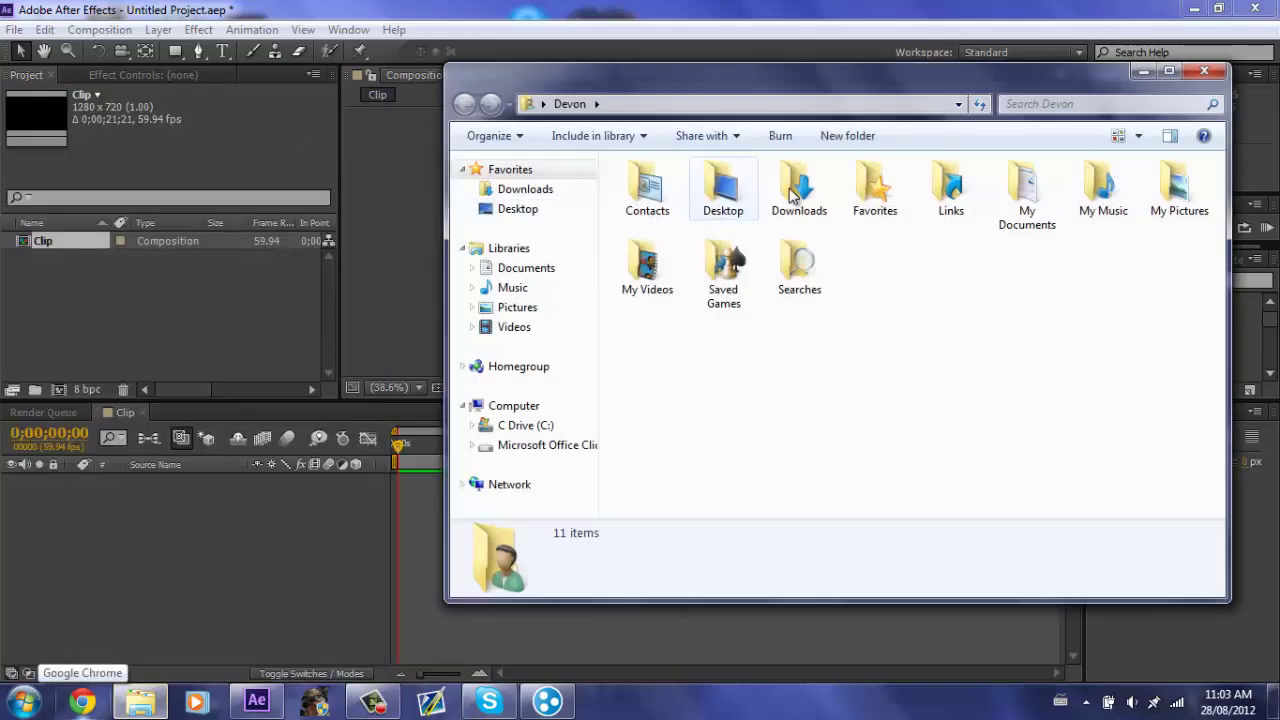
pyautogui.doubleClick(798, 194)
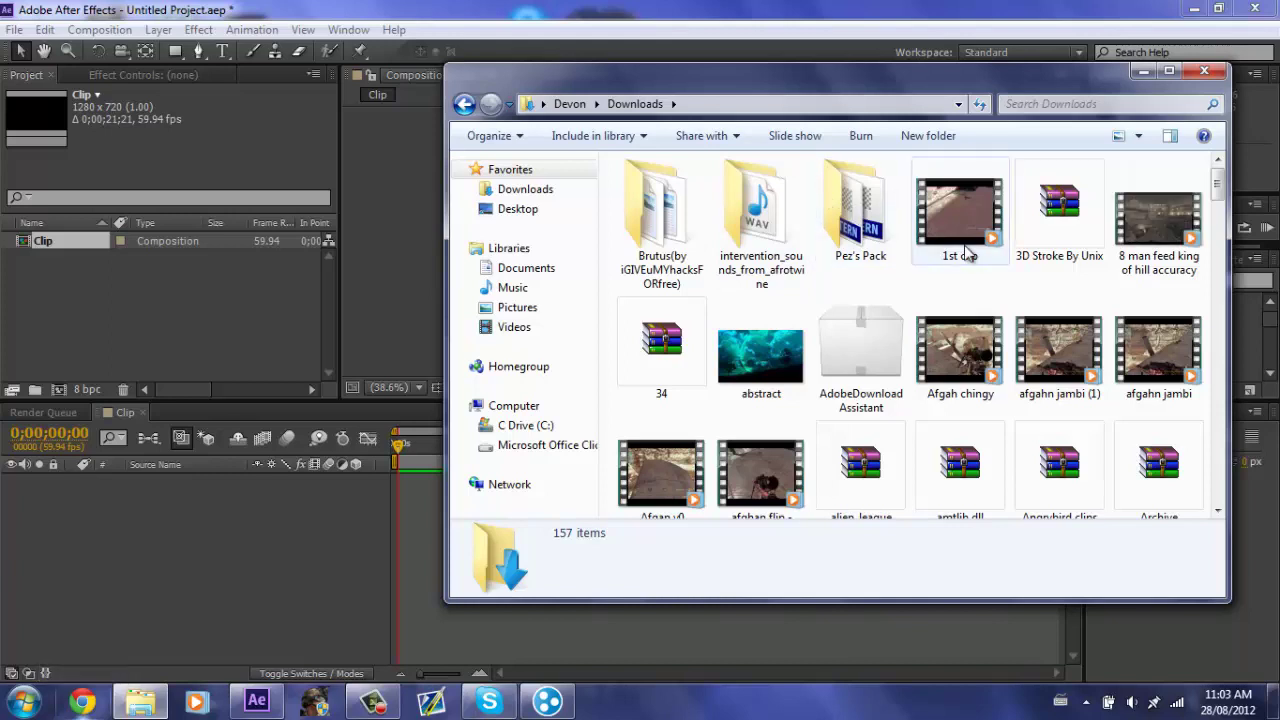
pyautogui.moveTo(955, 372); pyautogui.dragTo(356, 310)
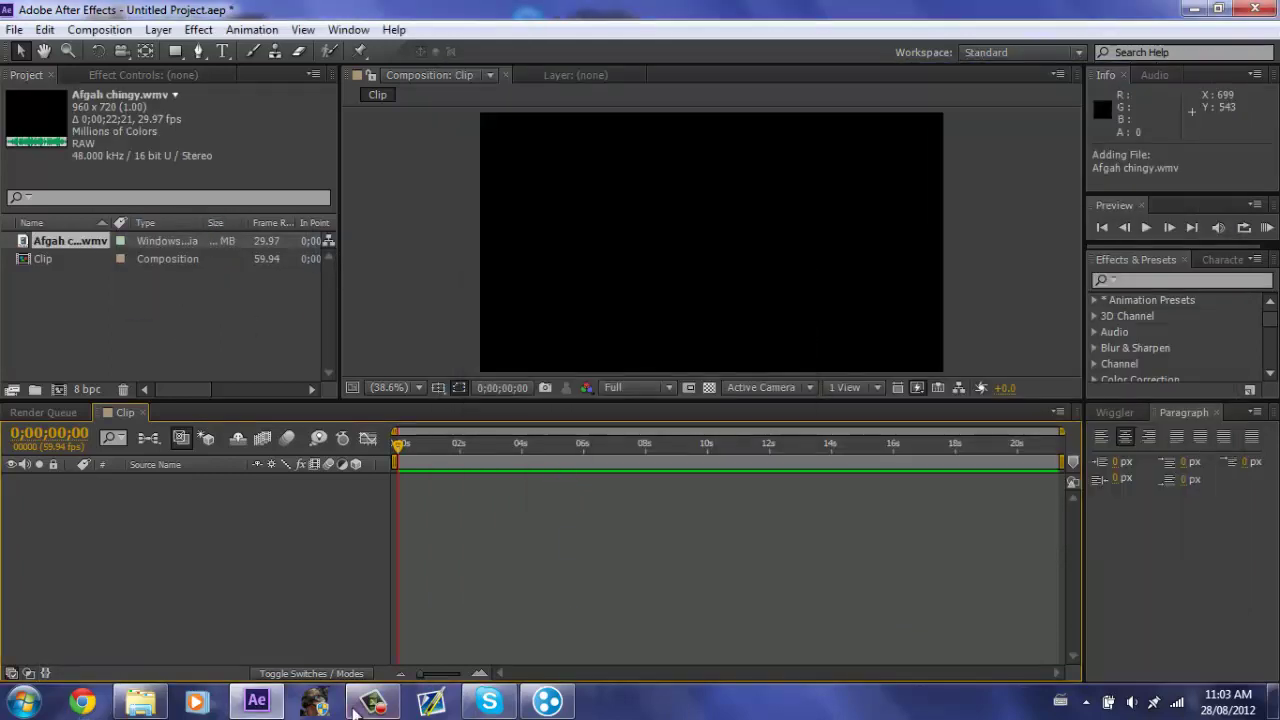
pyautogui.rightClick(140, 702)
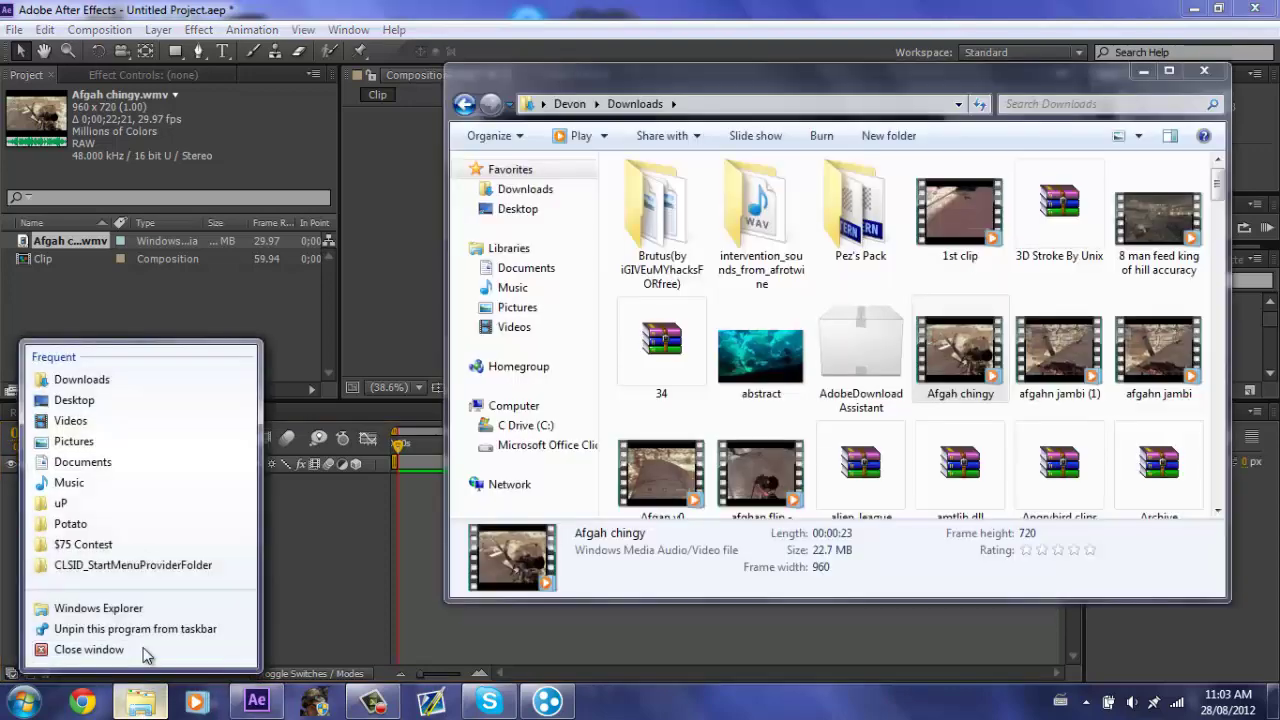
pyautogui.click(89, 650)
pyautogui.click(78, 259)
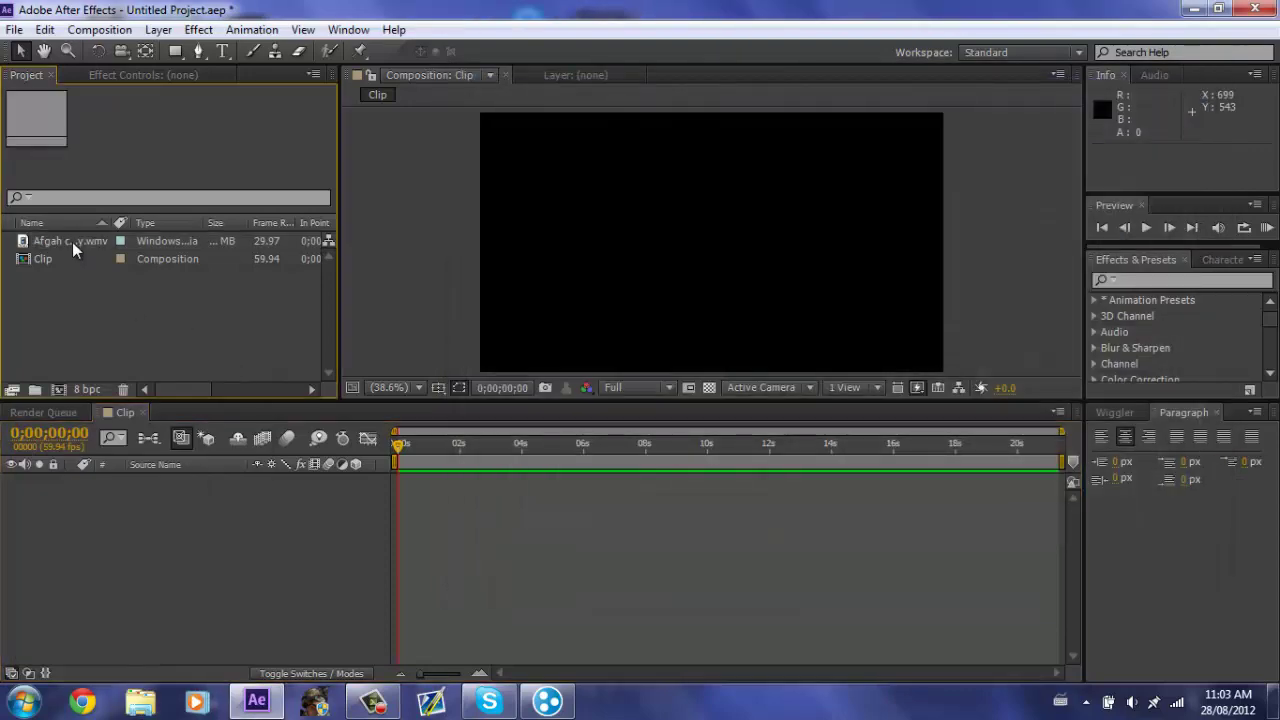
# Step: Add Afgah chingy.wmv to the Clip timeline and scale it to about 133% × 135%
pyautogui.moveTo(72, 242); pyautogui.dragTo(389, 593)
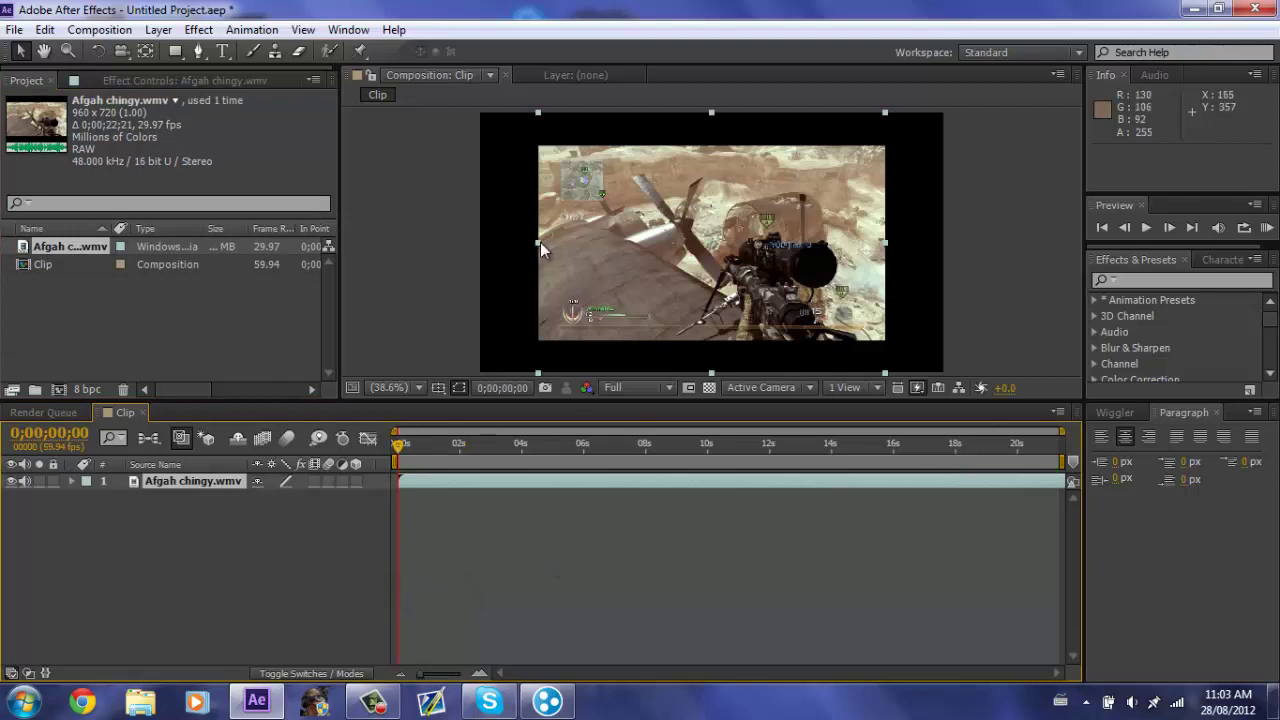
pyautogui.moveTo(538, 242); pyautogui.dragTo(484, 256)
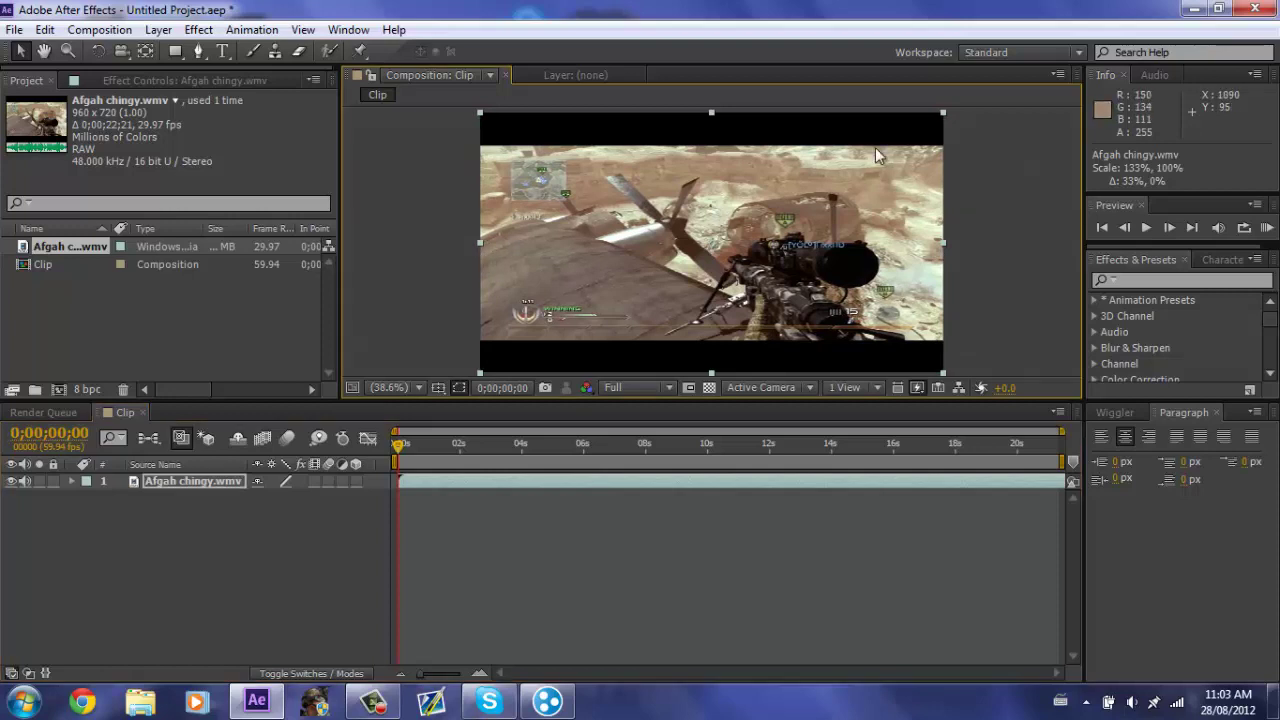
pyautogui.moveTo(709, 110); pyautogui.dragTo(708, 65)
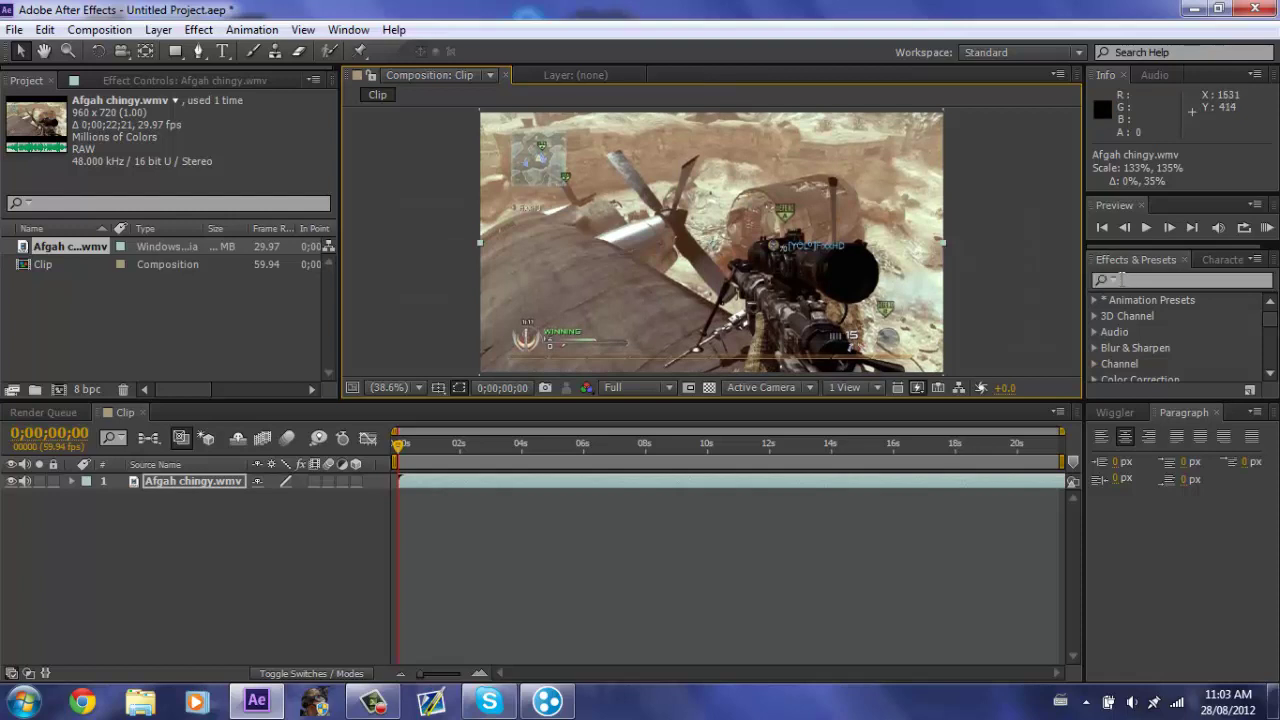
pyautogui.click(288, 571)
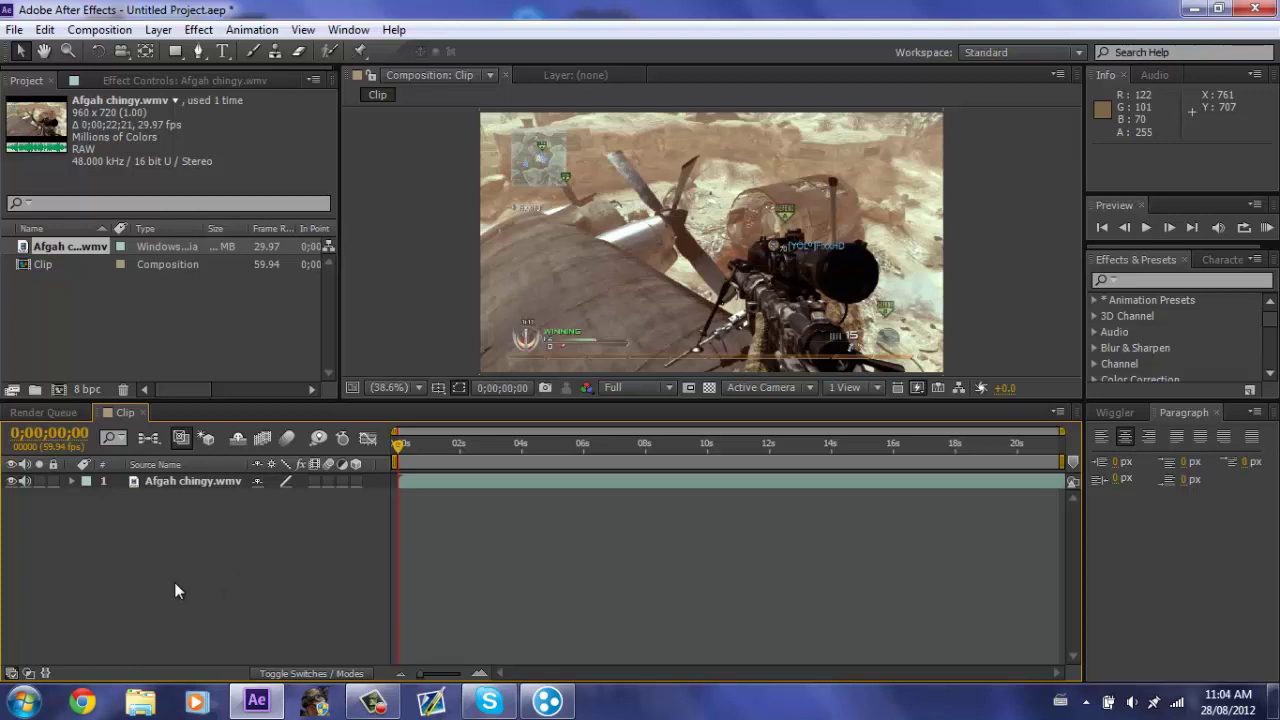
# Step: Add a black solid, mask a wide middle band with a rectangle, and invert Mask 1
pyautogui.hotkey('ctrl', 'y')
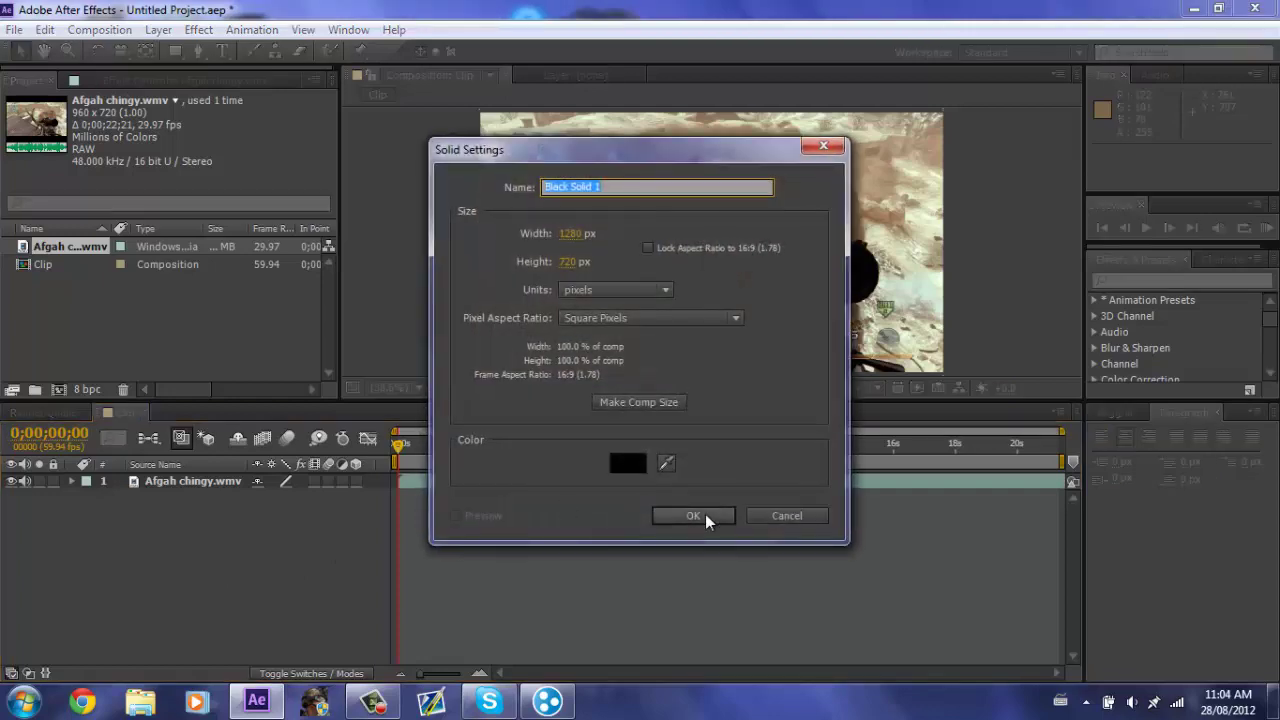
pyautogui.click(688, 518)
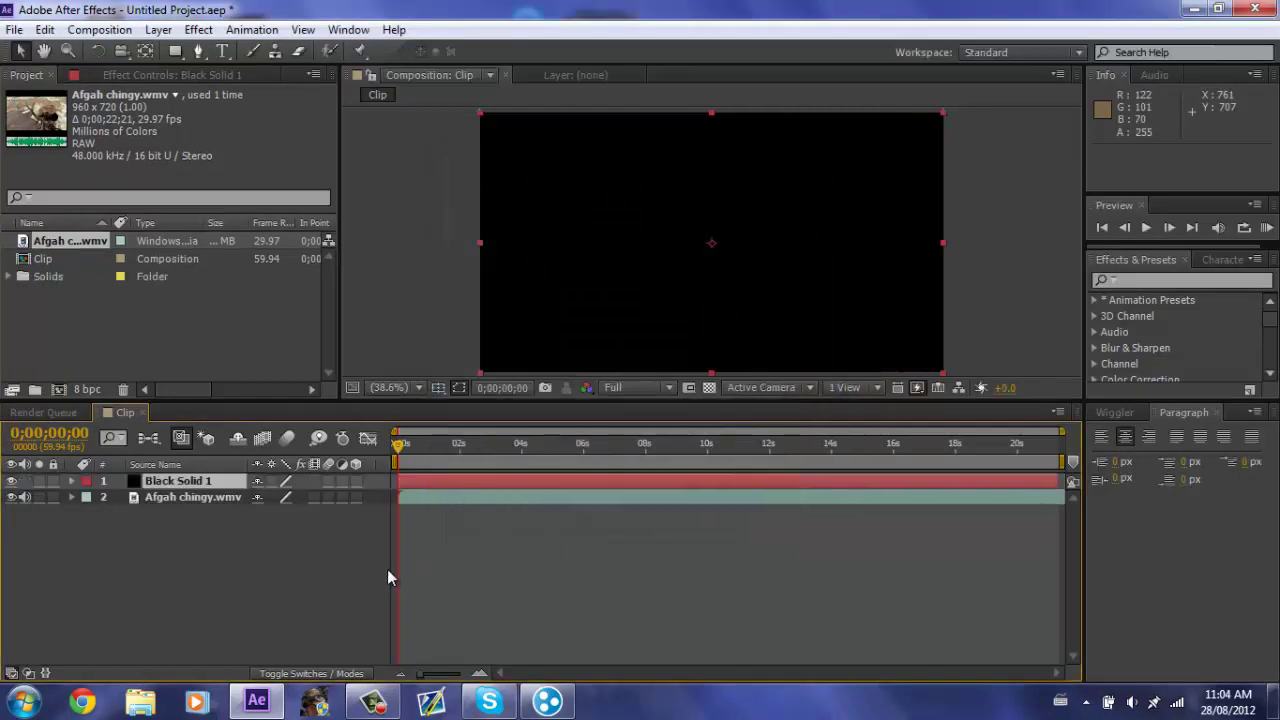
pyautogui.click(178, 54)
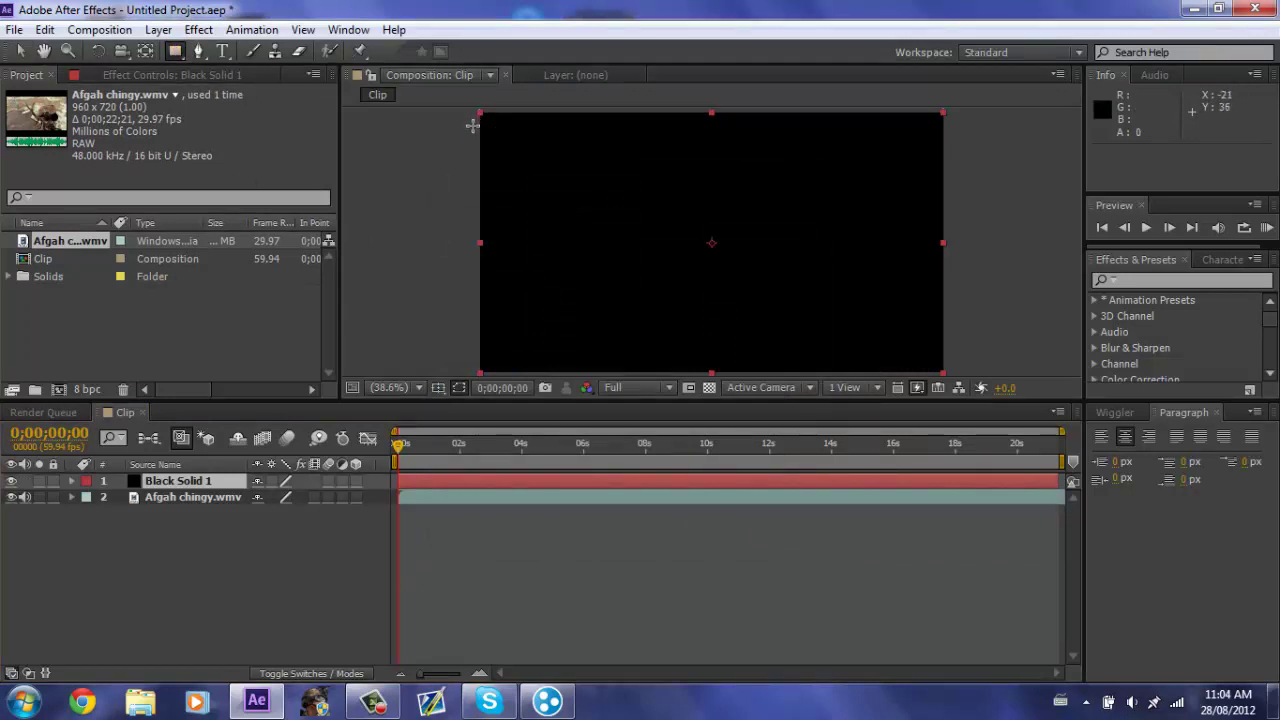
pyautogui.moveTo(472, 125); pyautogui.dragTo(966, 357)
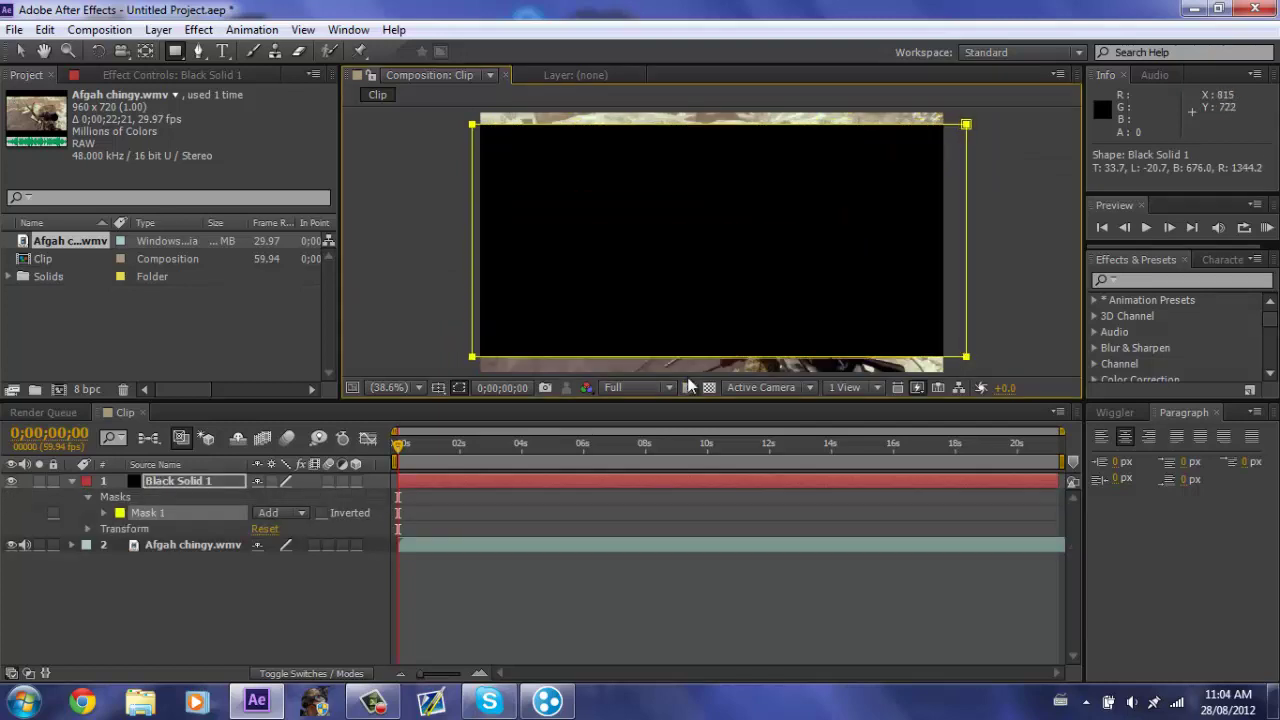
pyautogui.click(321, 513)
pyautogui.click(71, 481)
pyautogui.click(173, 559)
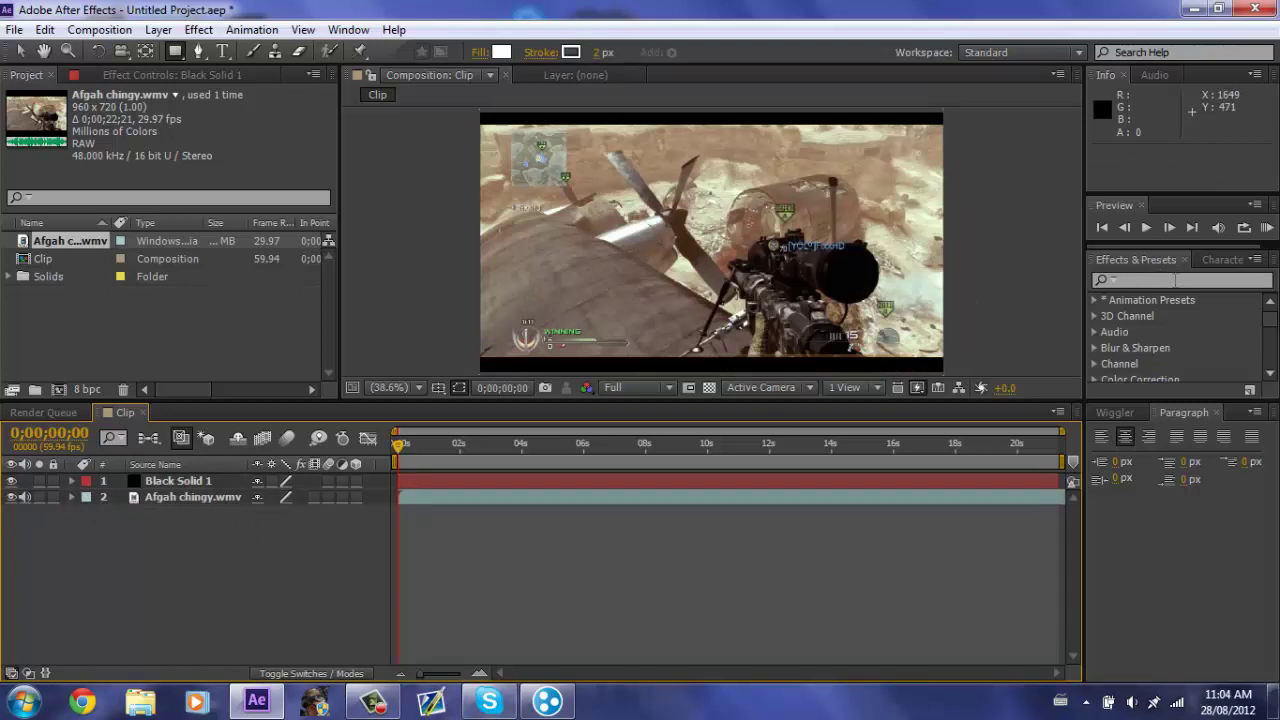
pyautogui.moveTo(618, 265); pyautogui.dragTo(681, 303)
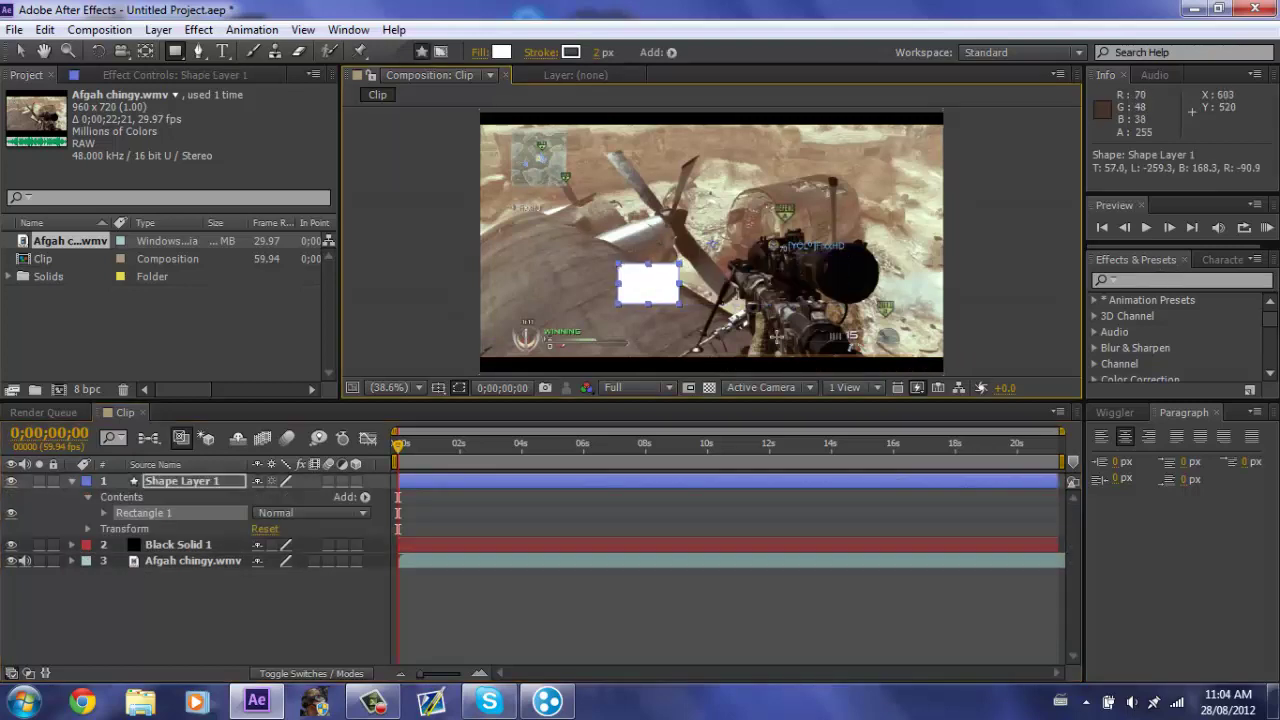
pyautogui.press('Delete')
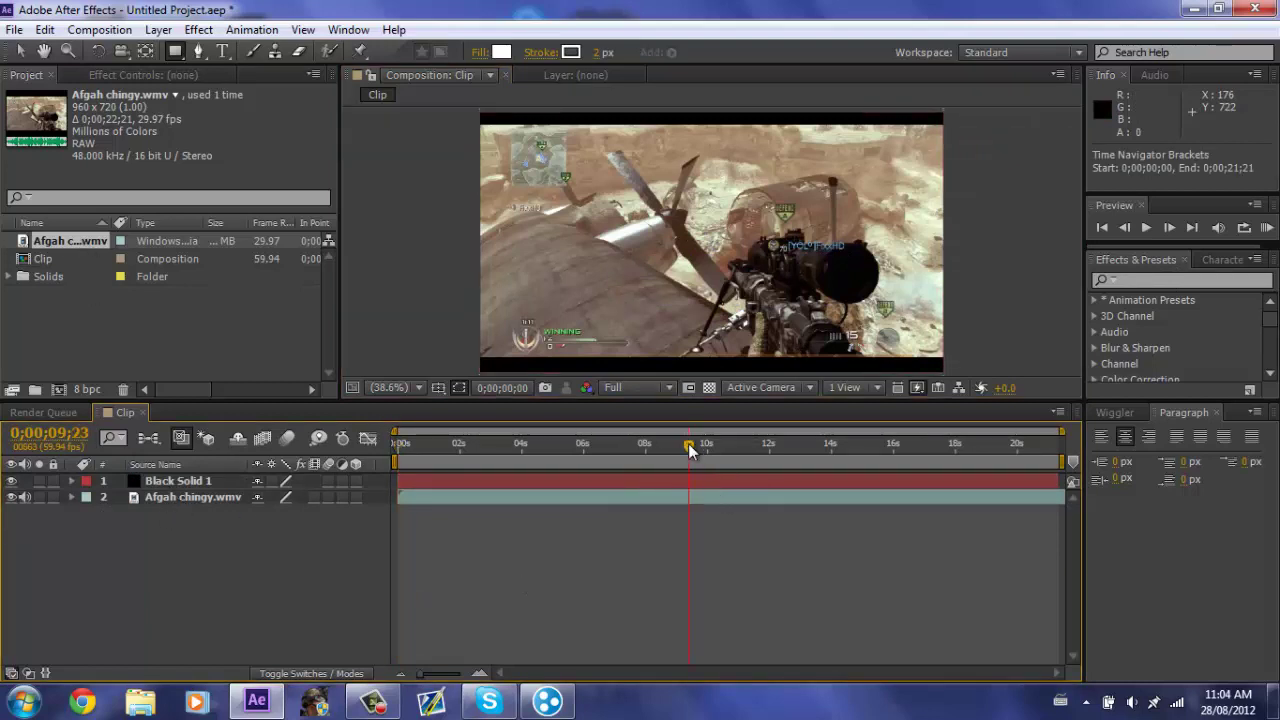
pyautogui.moveTo(688, 450); pyautogui.dragTo(637, 450)
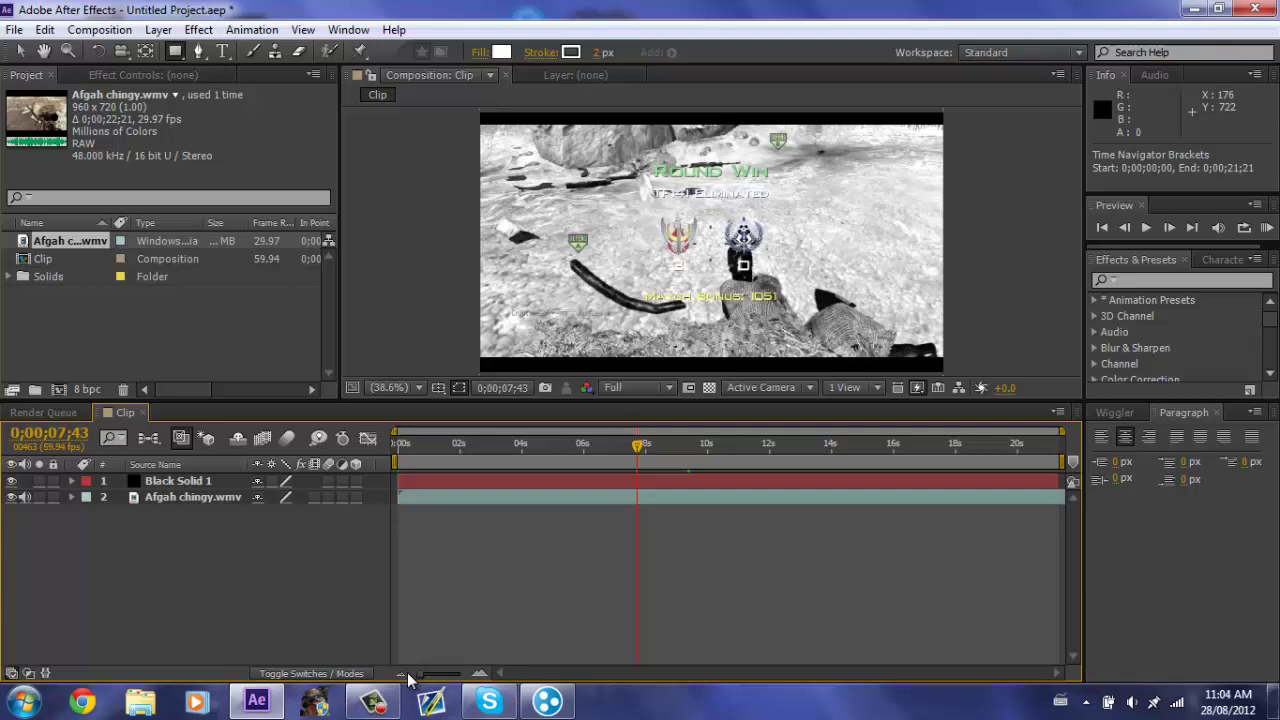
# Step: Enter 28 as the Clip composition's Duration in Composition Settings
pyautogui.rightClick(73, 255)
pyautogui.click(121, 262)
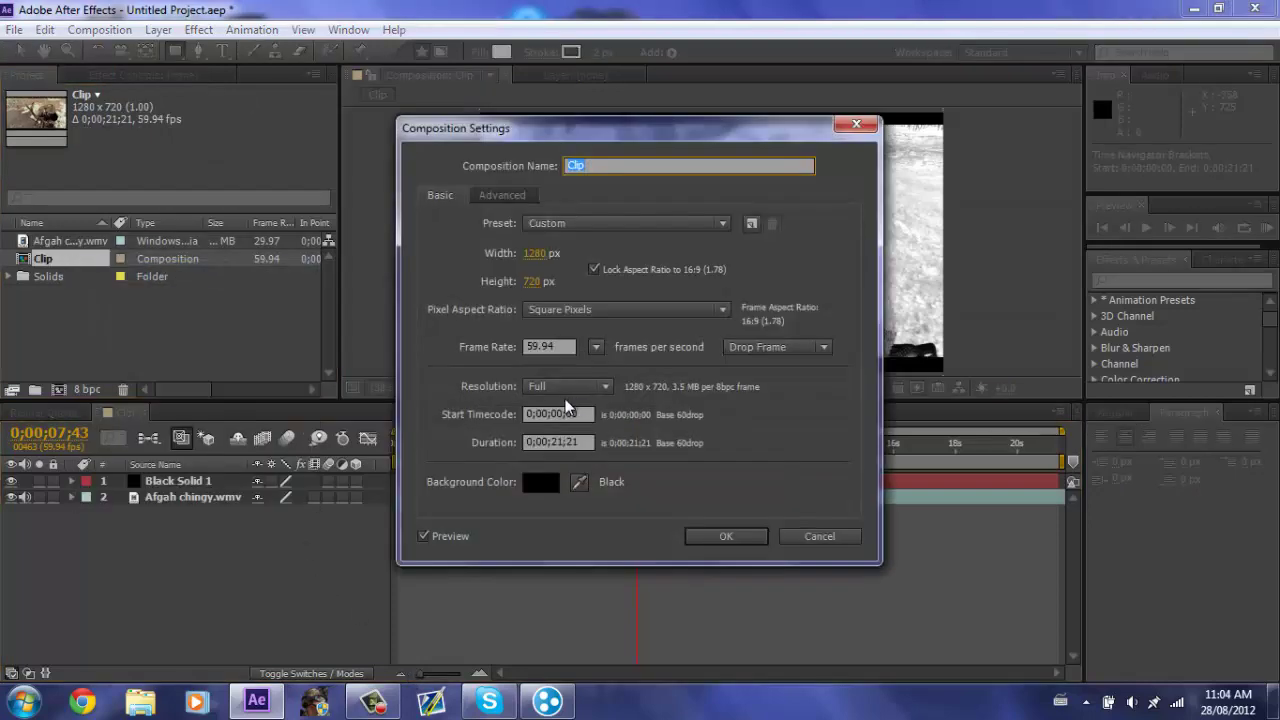
pyautogui.doubleClick(561, 445)
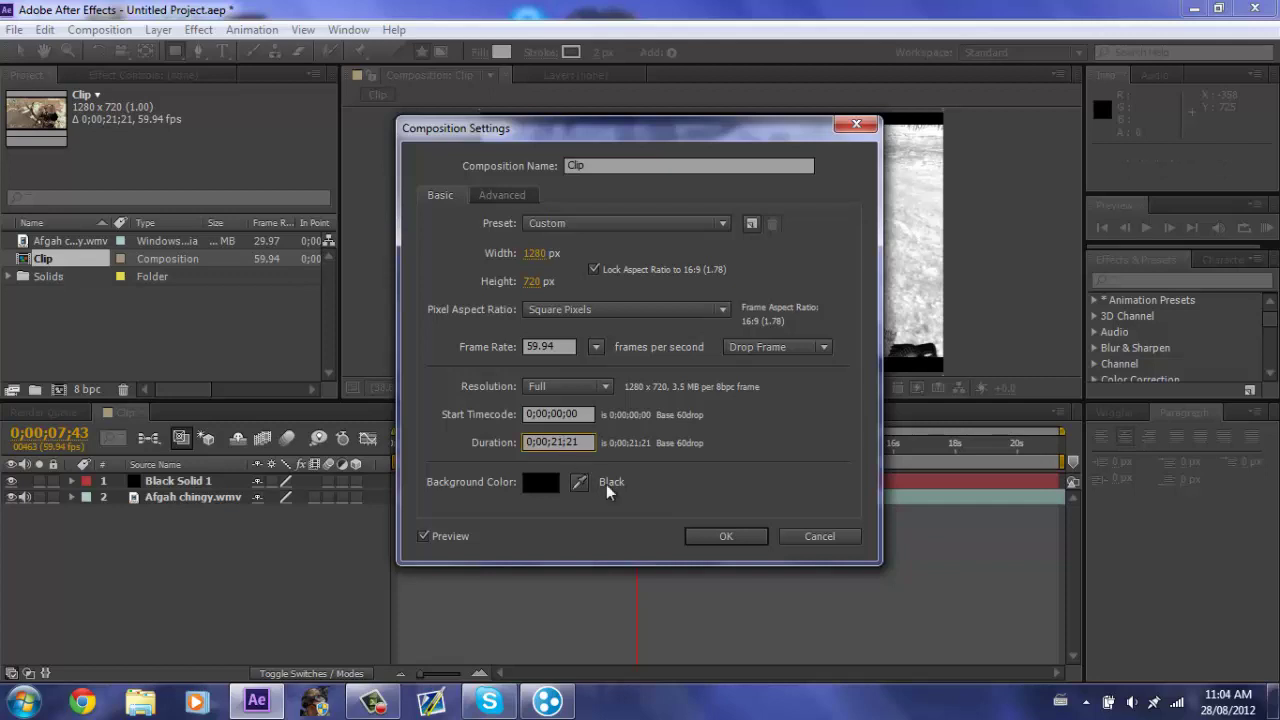
pyautogui.write('28')
pyautogui.press('Return')
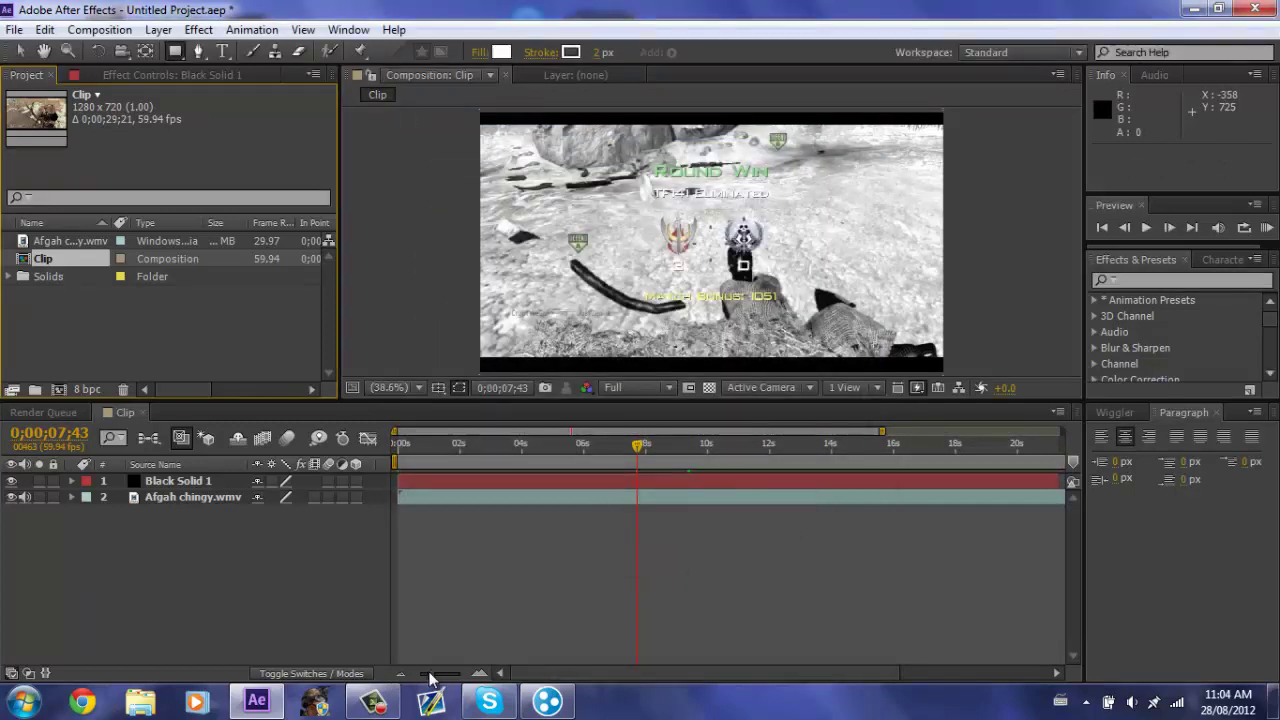
# Step: Trim the gameplay layer's end to about 8.6 seconds and place the playhead near 7;42
pyautogui.click(427, 674)
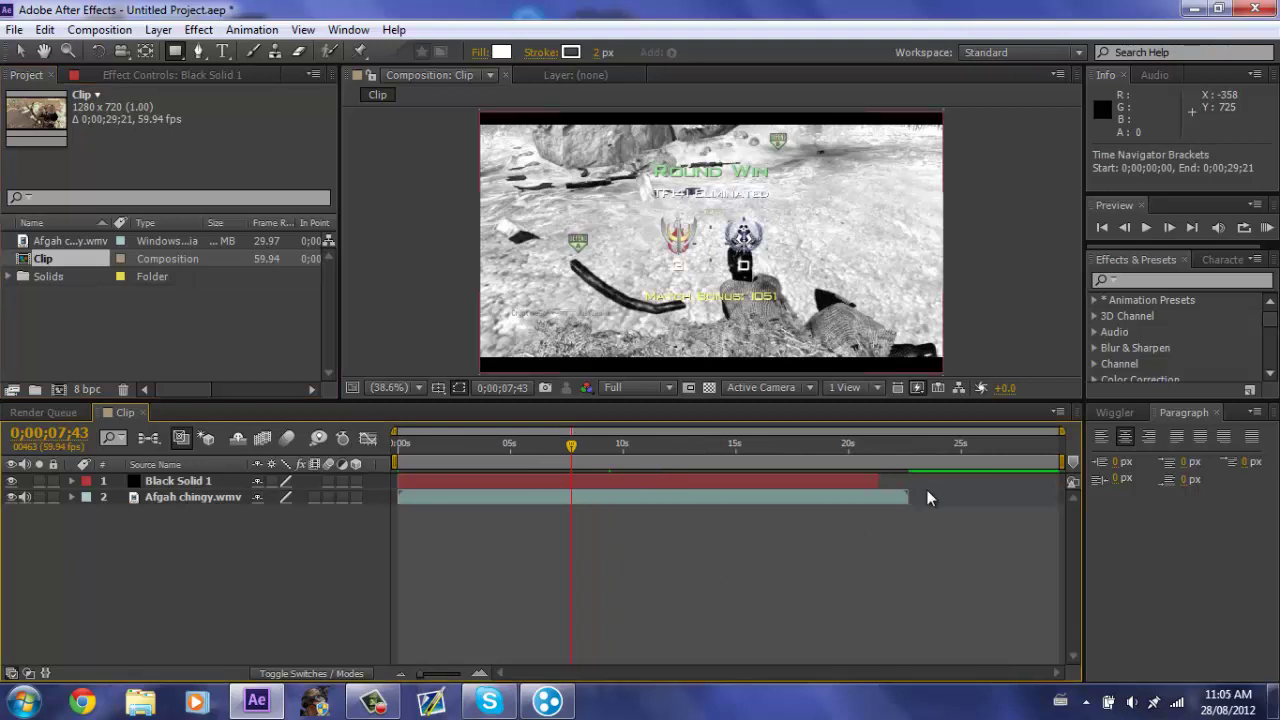
pyautogui.moveTo(908, 497); pyautogui.dragTo(596, 534)
pyautogui.moveTo(574, 445); pyautogui.dragTo(572, 450)
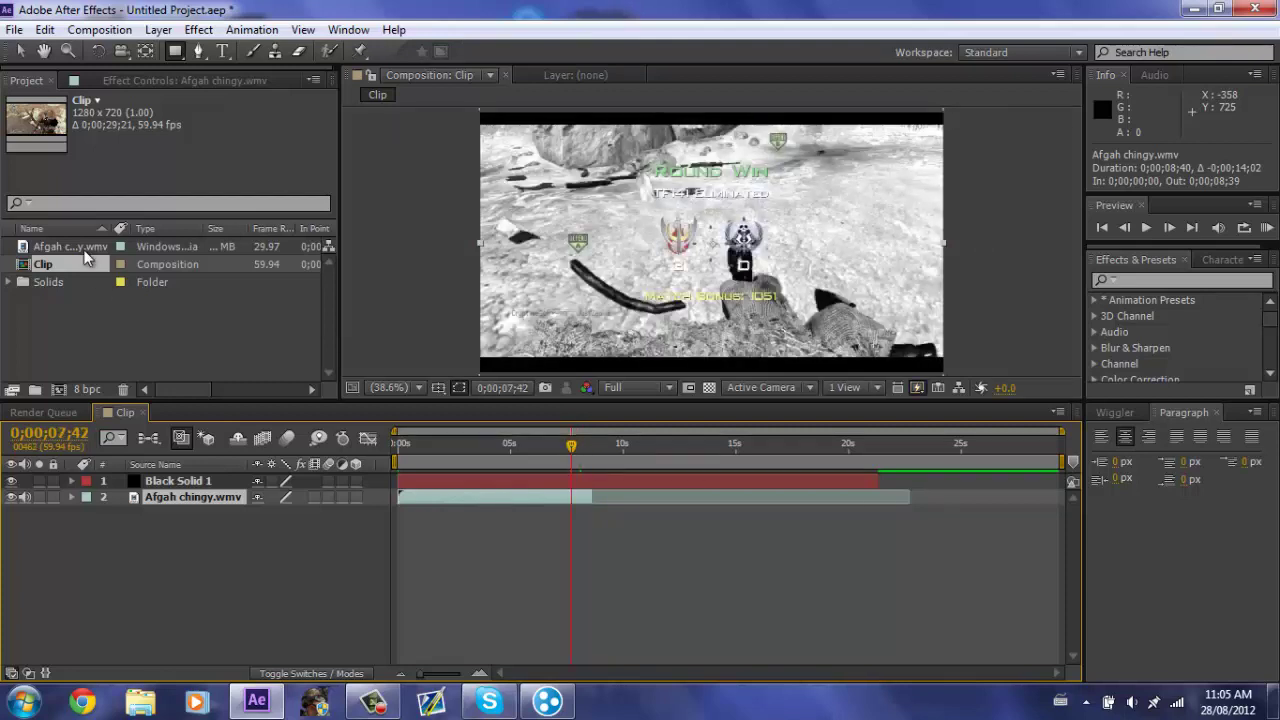
# Step: Add a second Afgah chingy.wmv layer and trim its start to the playhead
pyautogui.click(86, 252)
pyautogui.moveTo(86, 252); pyautogui.dragTo(229, 531)
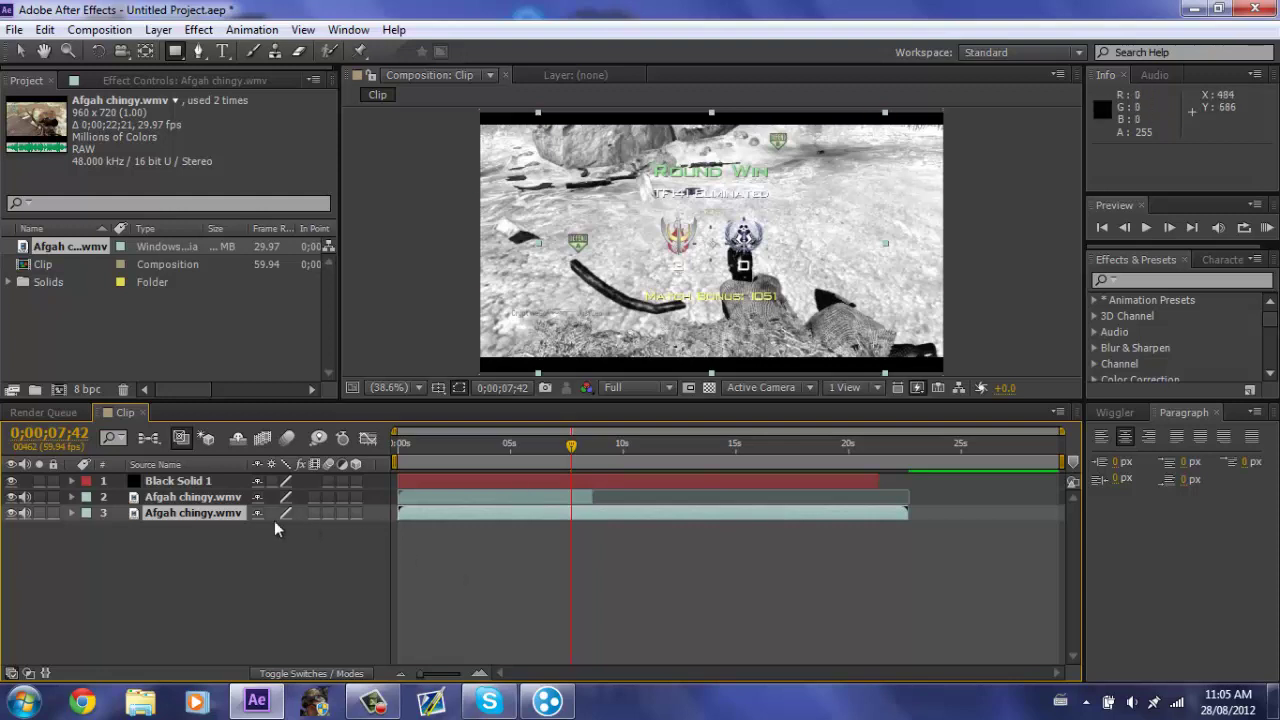
pyautogui.click(233, 511)
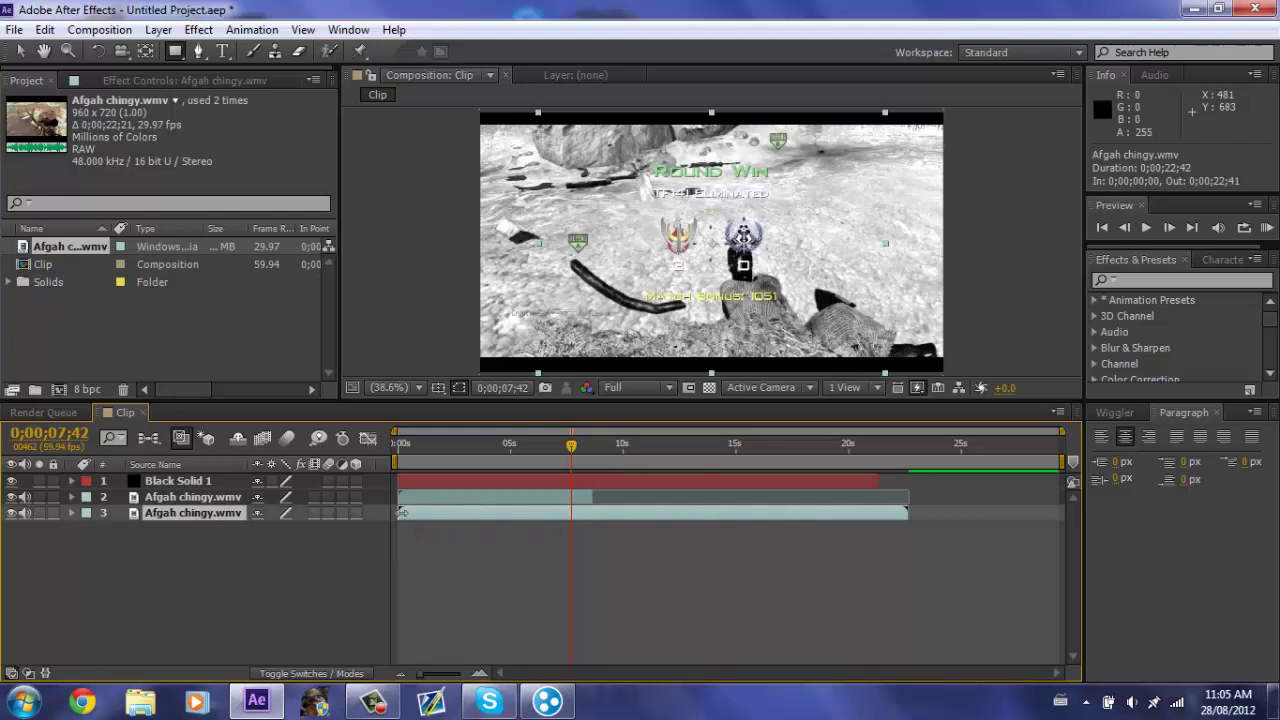
pyautogui.moveTo(400, 512); pyautogui.dragTo(575, 524)
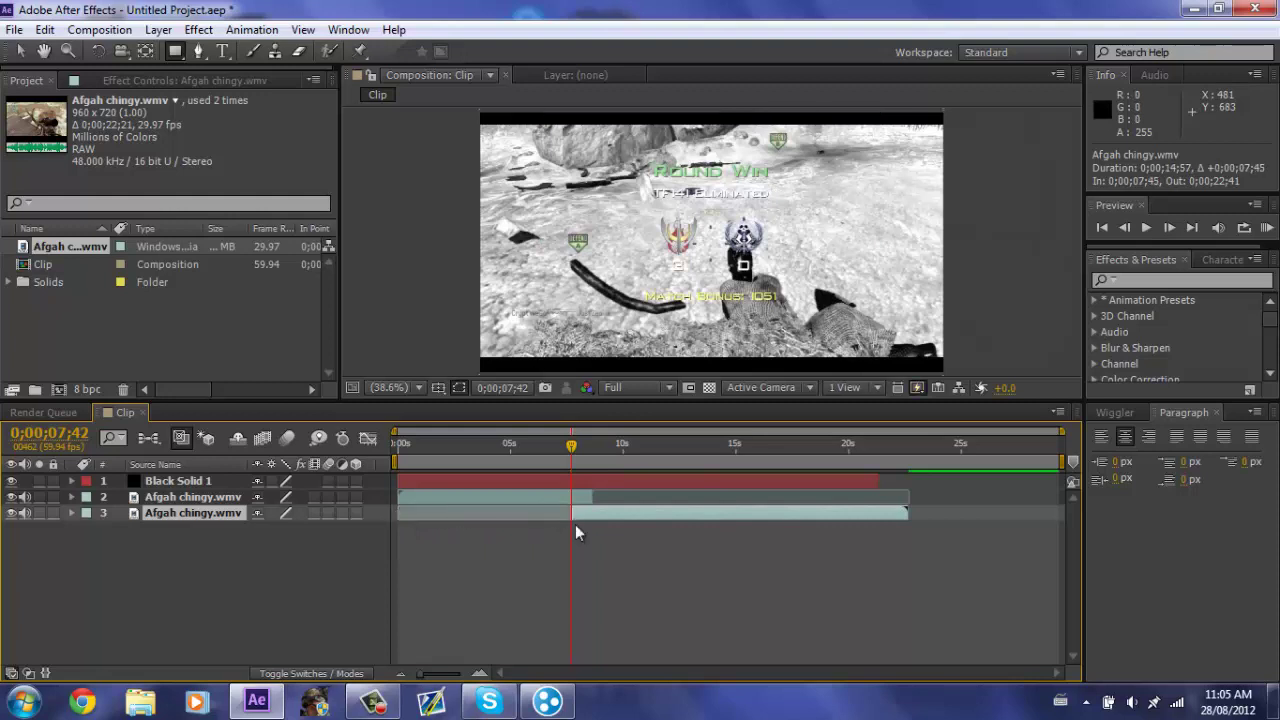
pyautogui.click(182, 499)
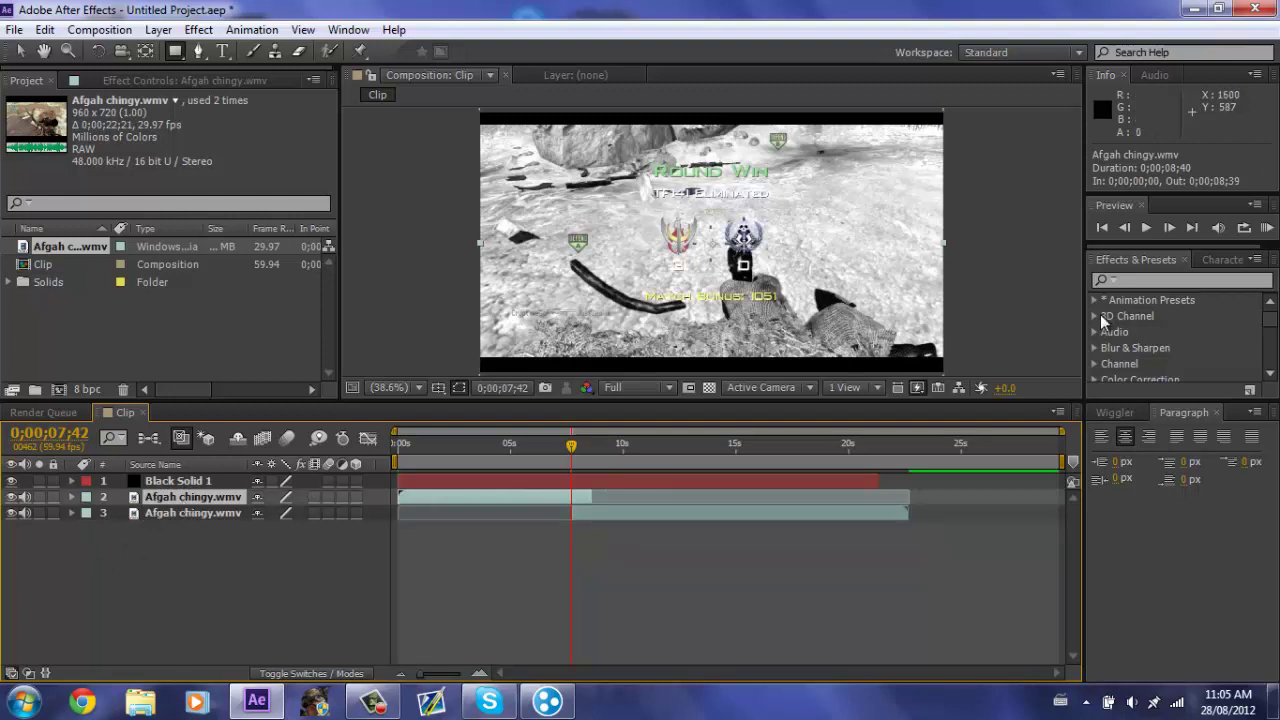
# Step: Apply CC Jaws to layer 2 and set its Direction to 45°
pyautogui.click(1150, 281)
pyautogui.write('cc')
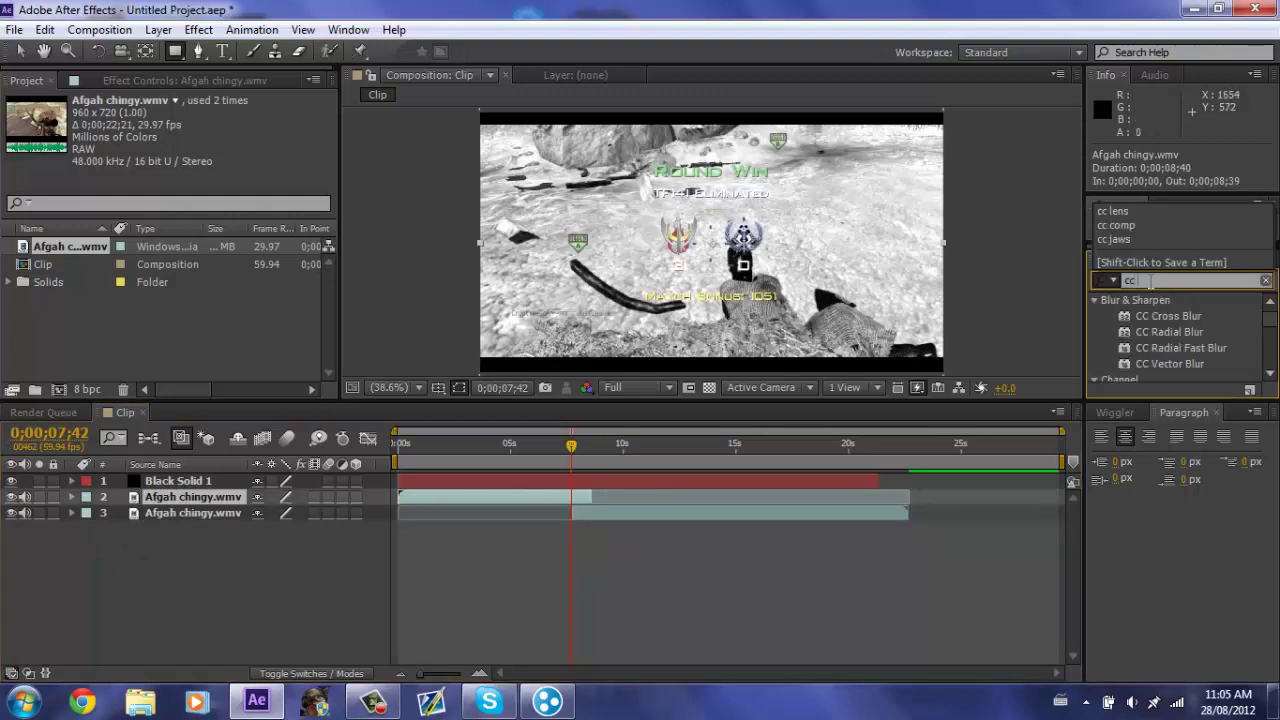
pyautogui.write(' jaws')
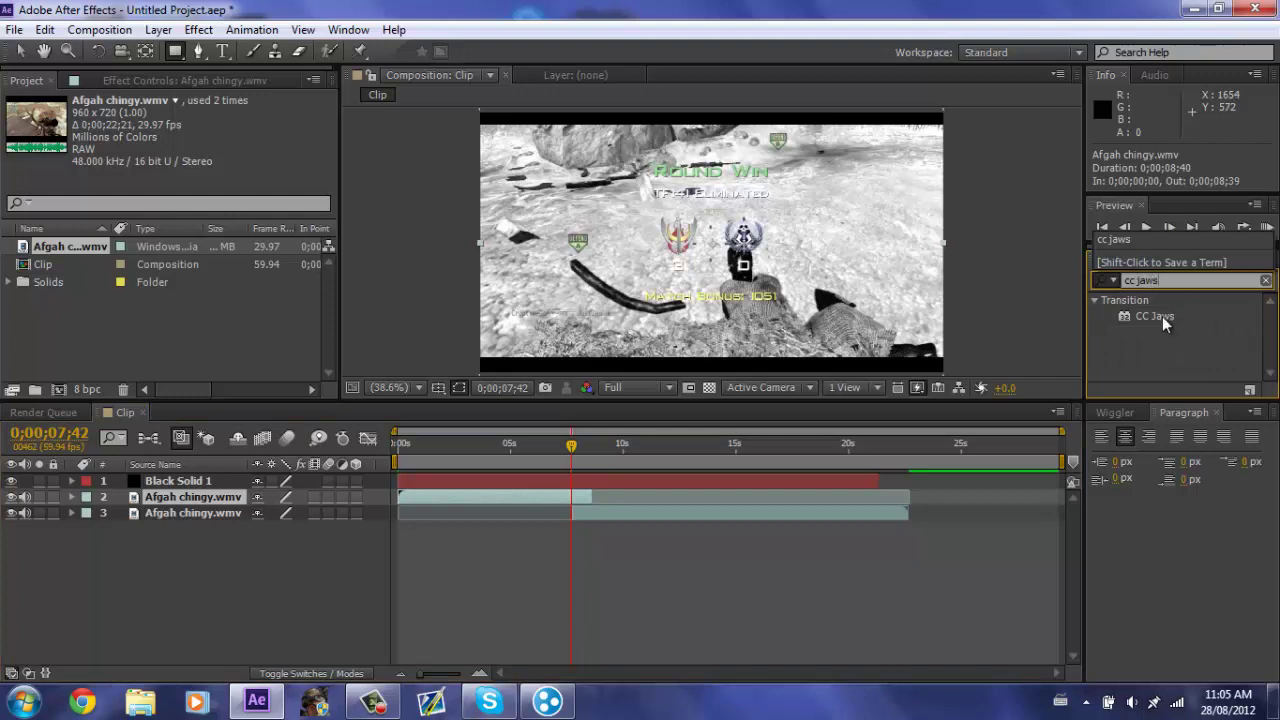
pyautogui.moveTo(1162, 316); pyautogui.dragTo(191, 496)
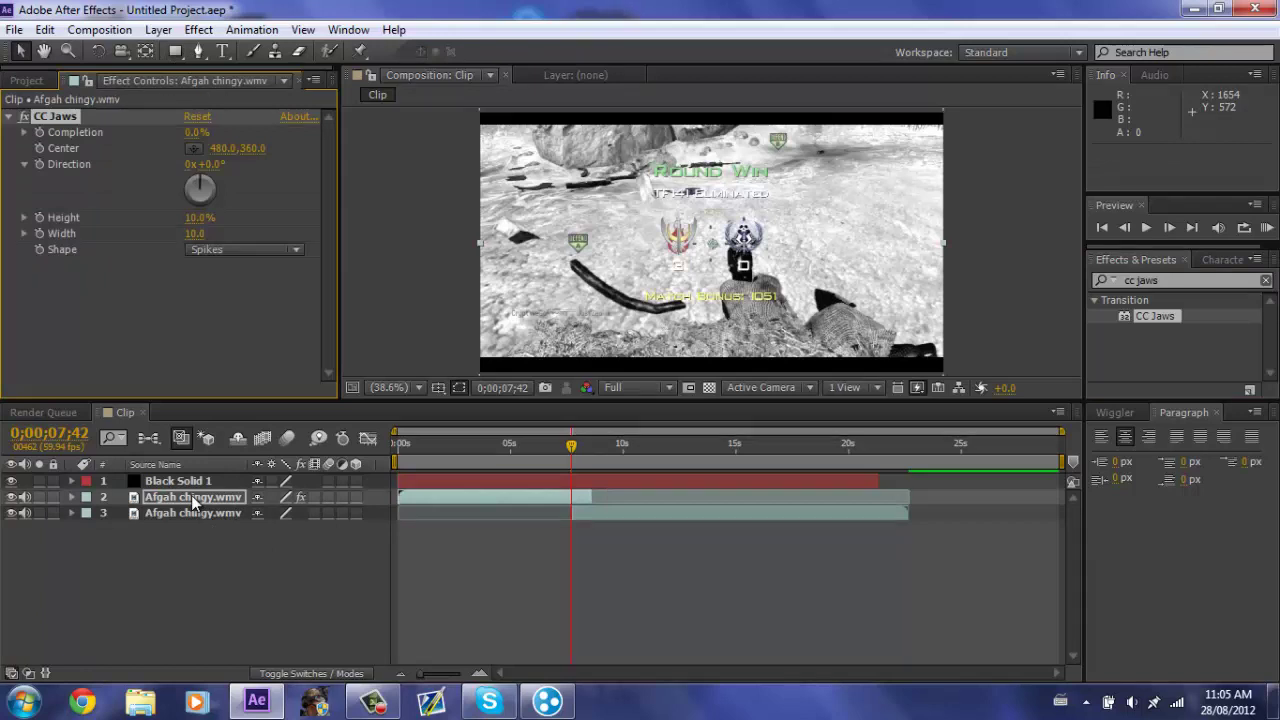
pyautogui.click(207, 164)
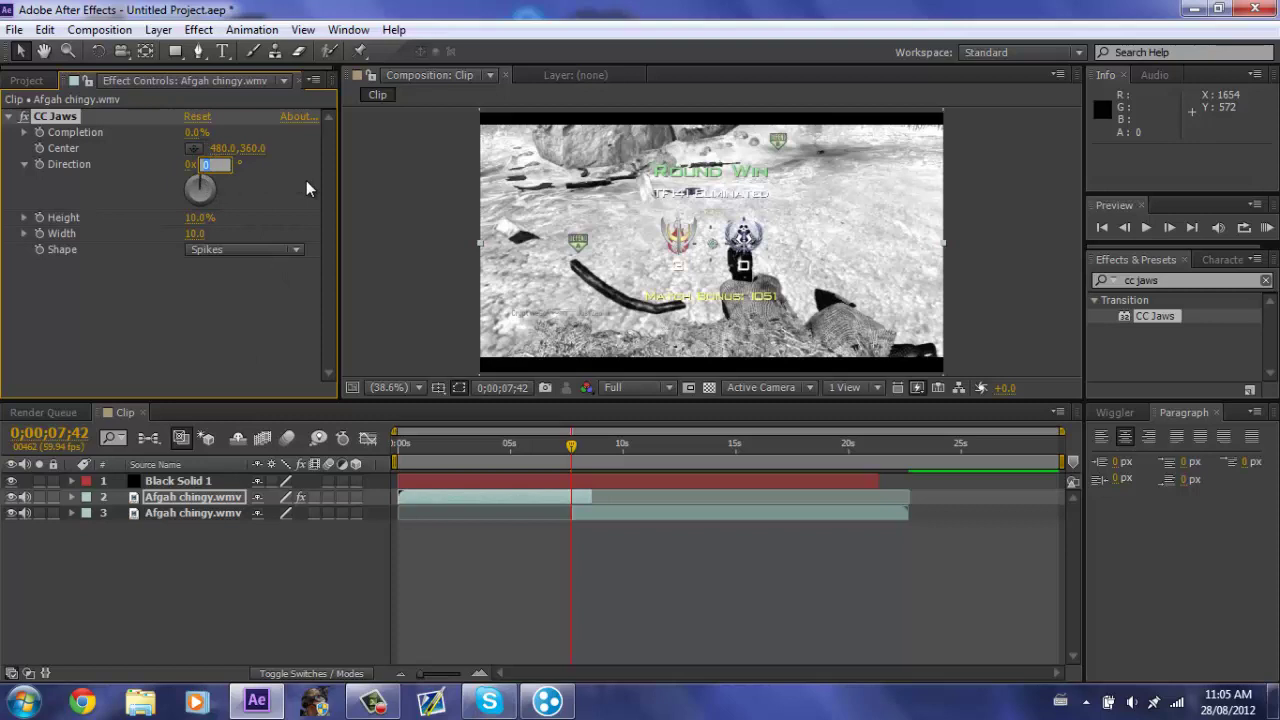
pyautogui.write('45')
pyautogui.press('Return')
# Step: Keyframe CC Jaws Completion at 0% at 7;45 and 100% at 8;22
pyautogui.click(71, 497)
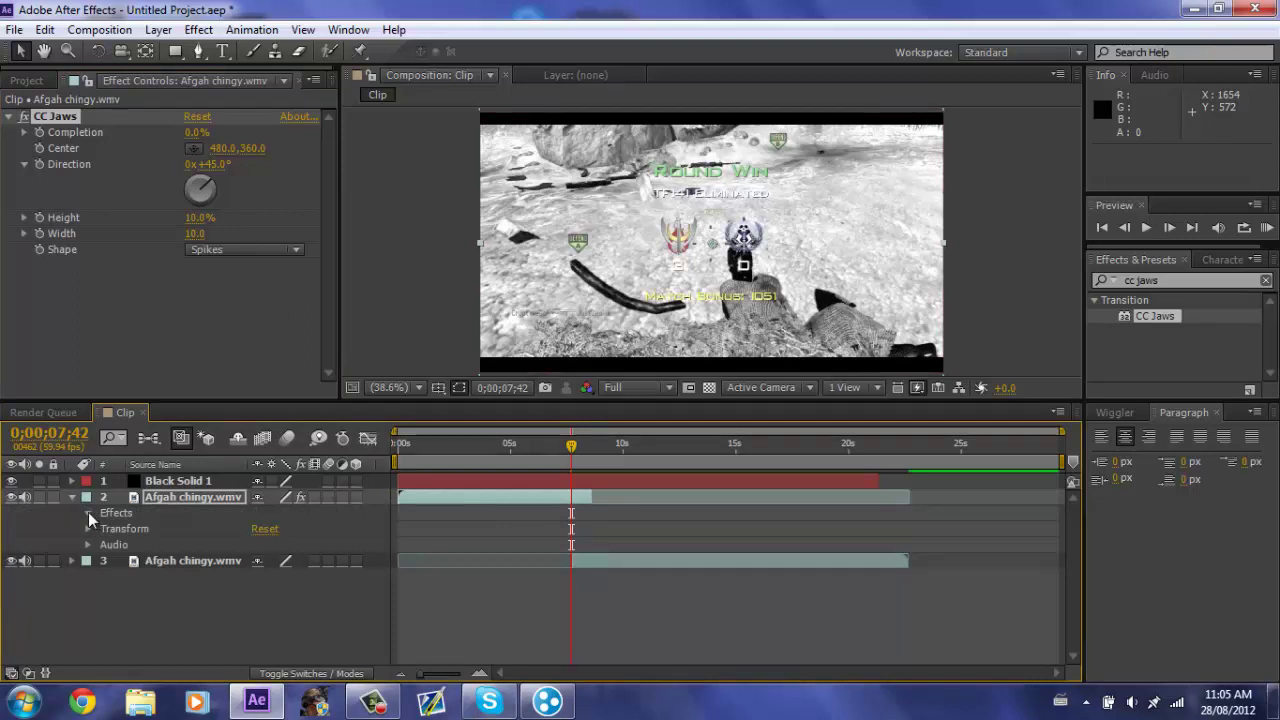
pyautogui.click(88, 512)
pyautogui.click(103, 528)
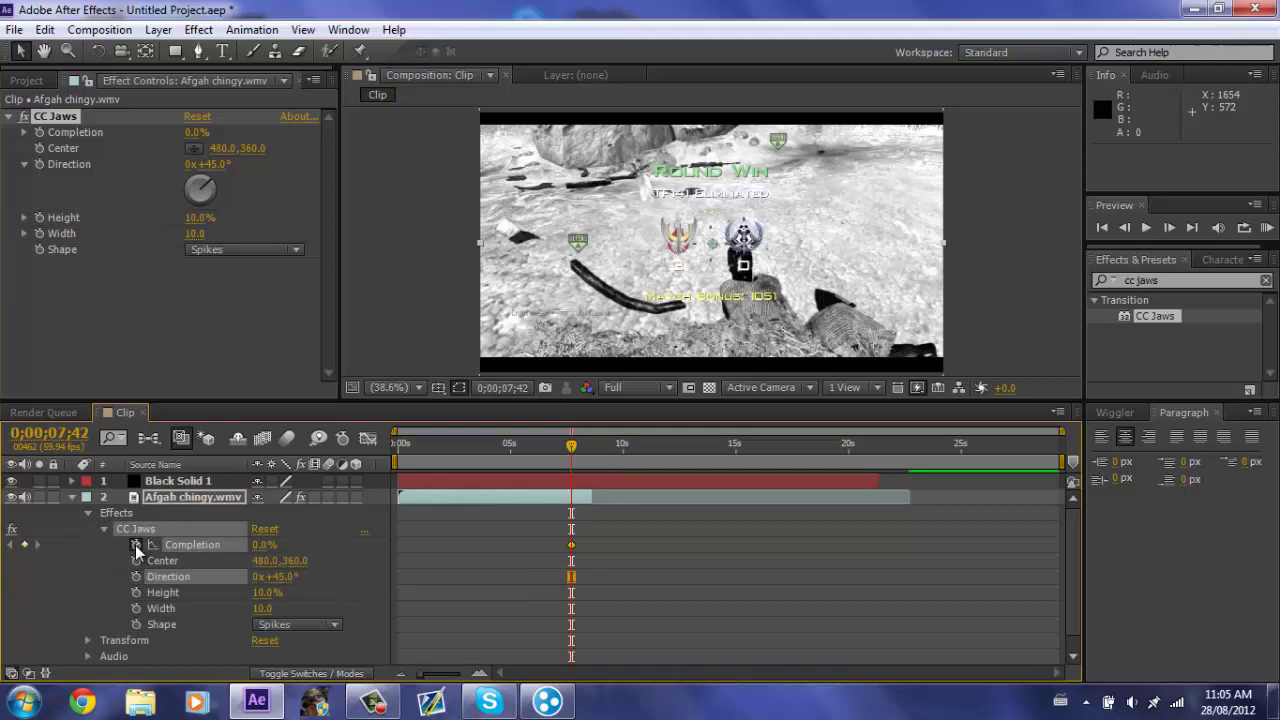
pyautogui.click(136, 545)
pyautogui.click(573, 442)
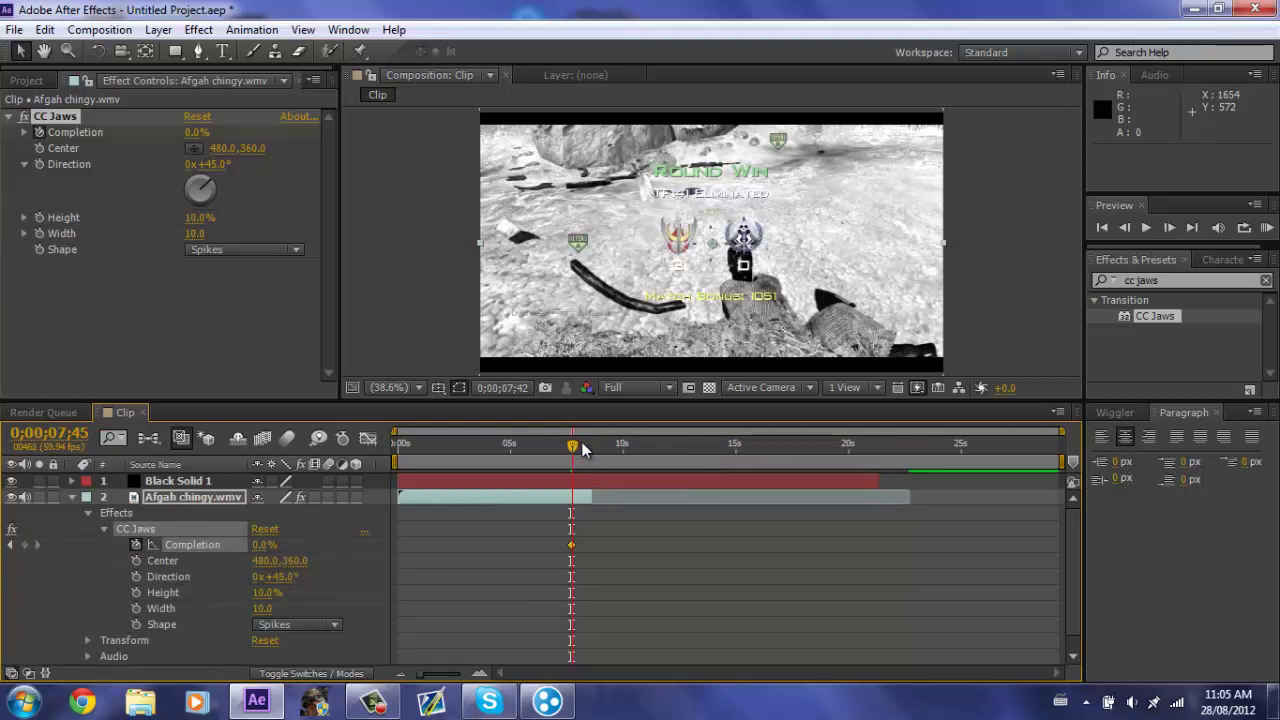
pyautogui.moveTo(581, 441); pyautogui.dragTo(587, 448)
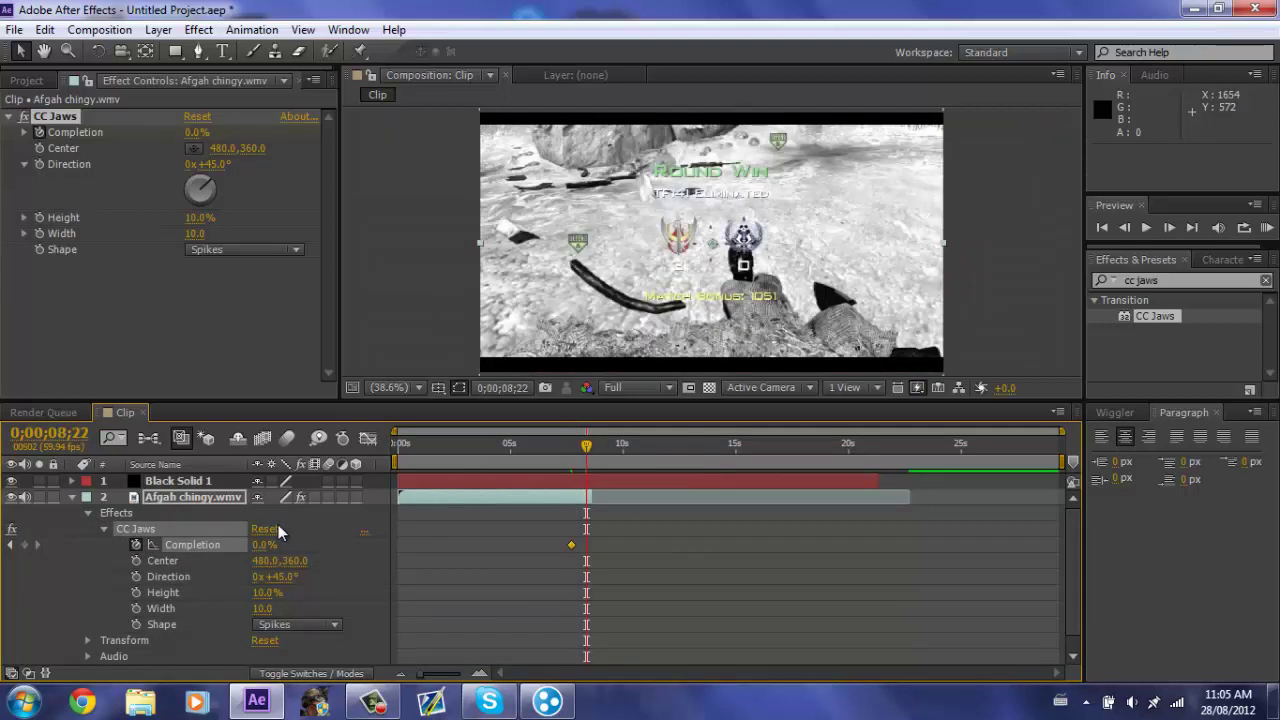
pyautogui.moveTo(260, 545); pyautogui.dragTo(458, 530)
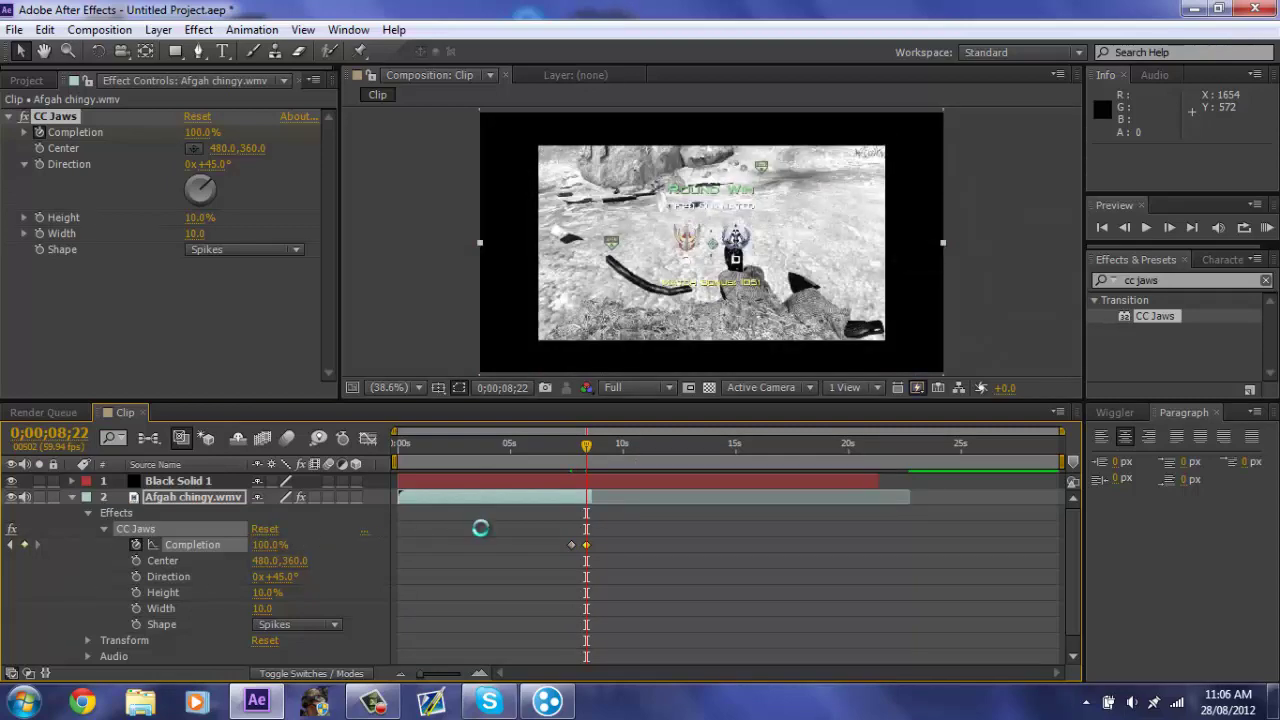
pyautogui.hotkey('ctrl', 's')
pyautogui.click(1089, 518)
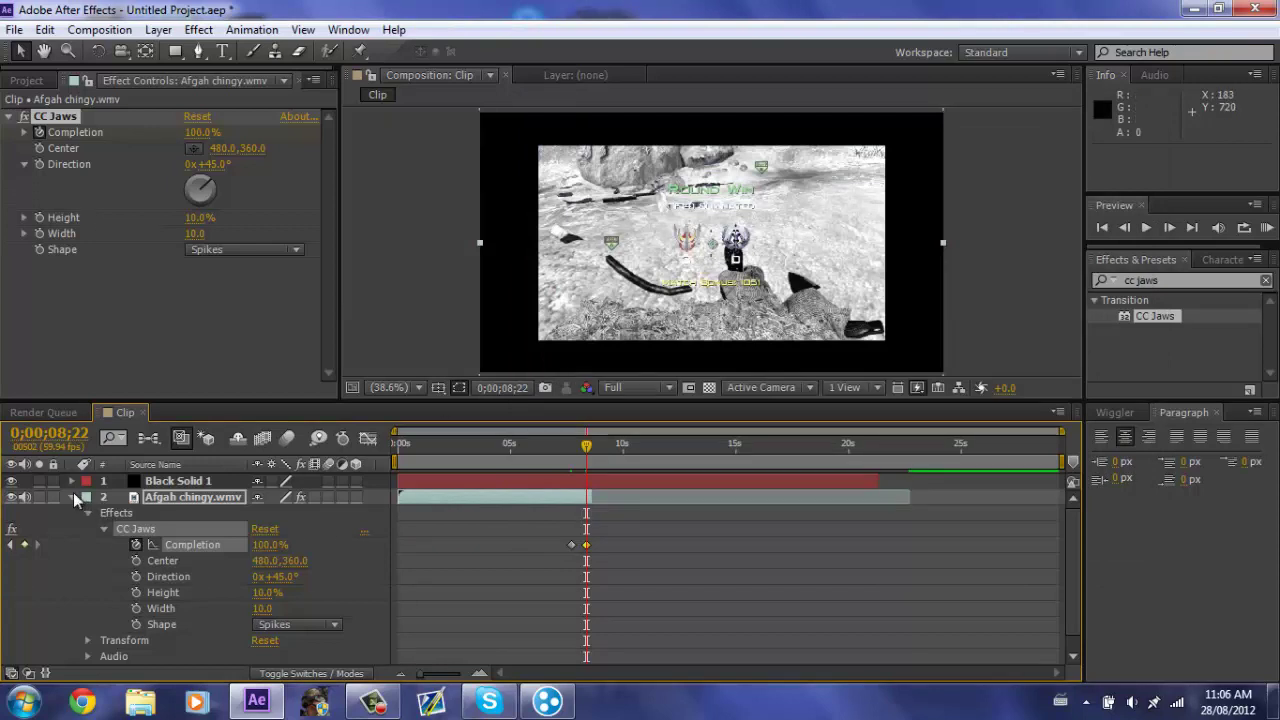
pyautogui.click(72, 495)
# Step: Stretch layer 3 wider and taller so it fills the frame
pyautogui.click(140, 512)
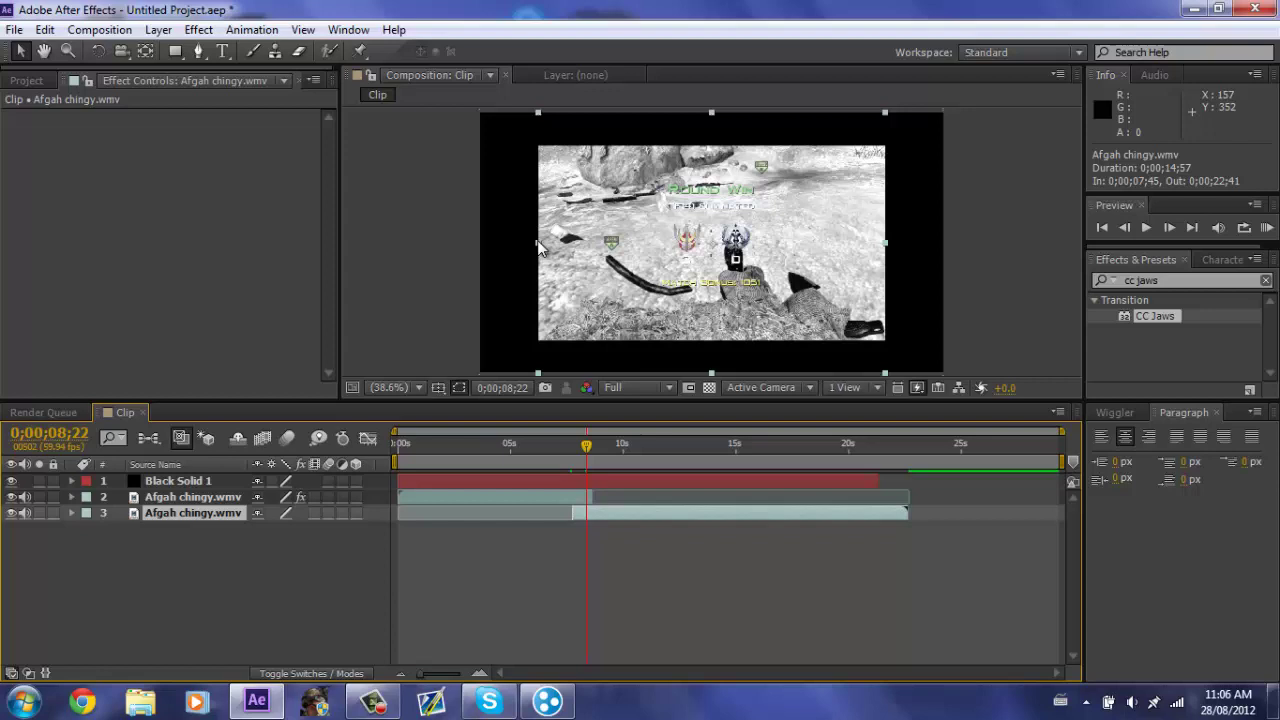
pyautogui.moveTo(538, 243); pyautogui.dragTo(478, 243)
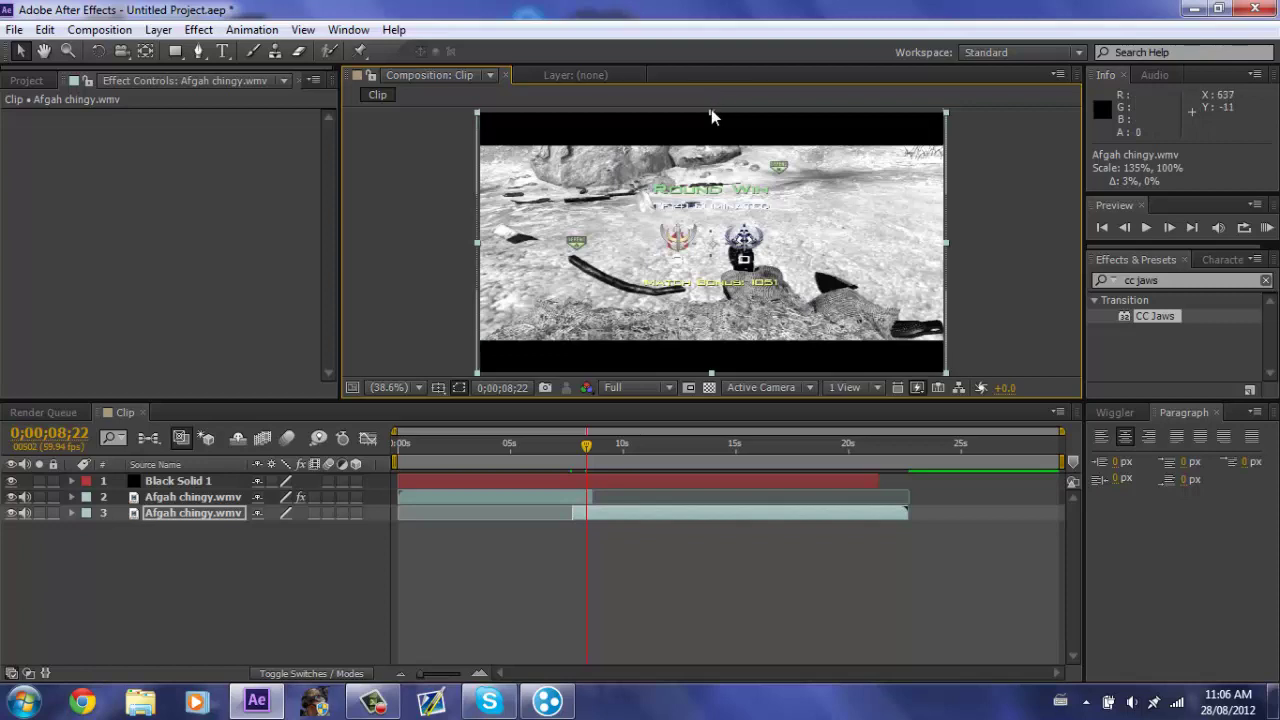
pyautogui.moveTo(711, 110); pyautogui.dragTo(720, 75)
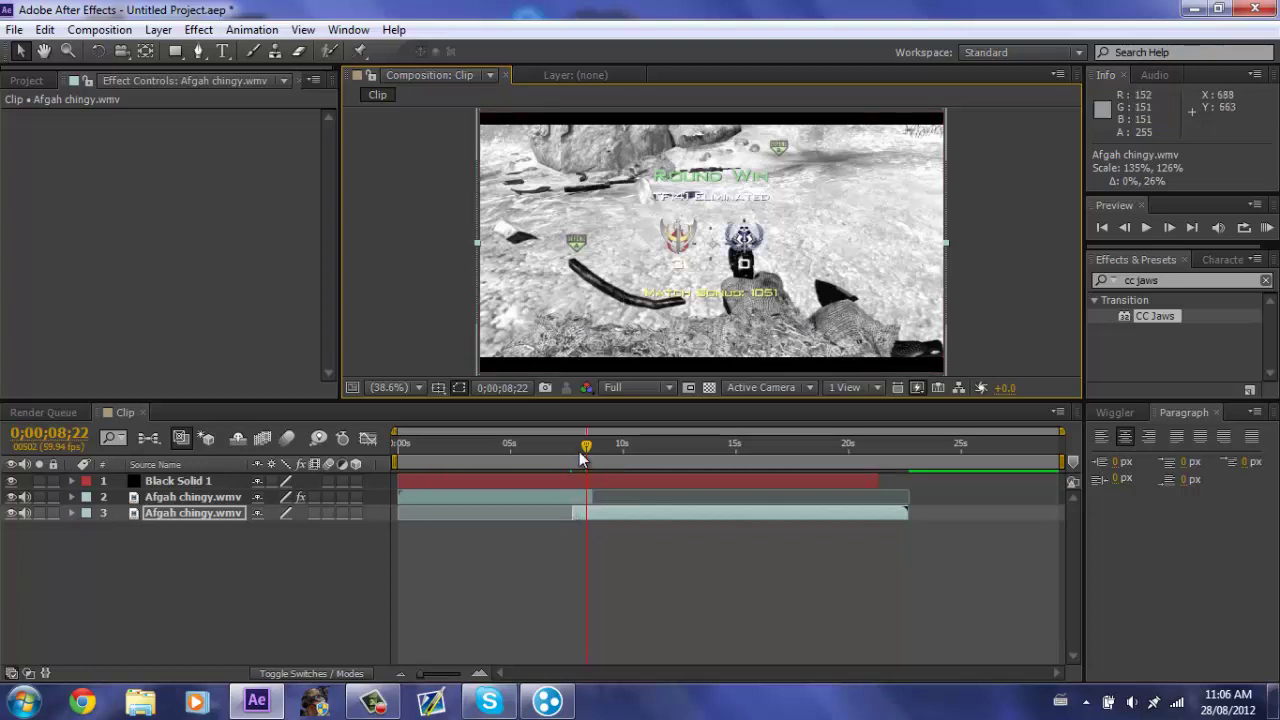
# Step: Start the work area at 0;00;07;30 and preview the animation
pyautogui.moveTo(582, 458); pyautogui.dragTo(568, 447)
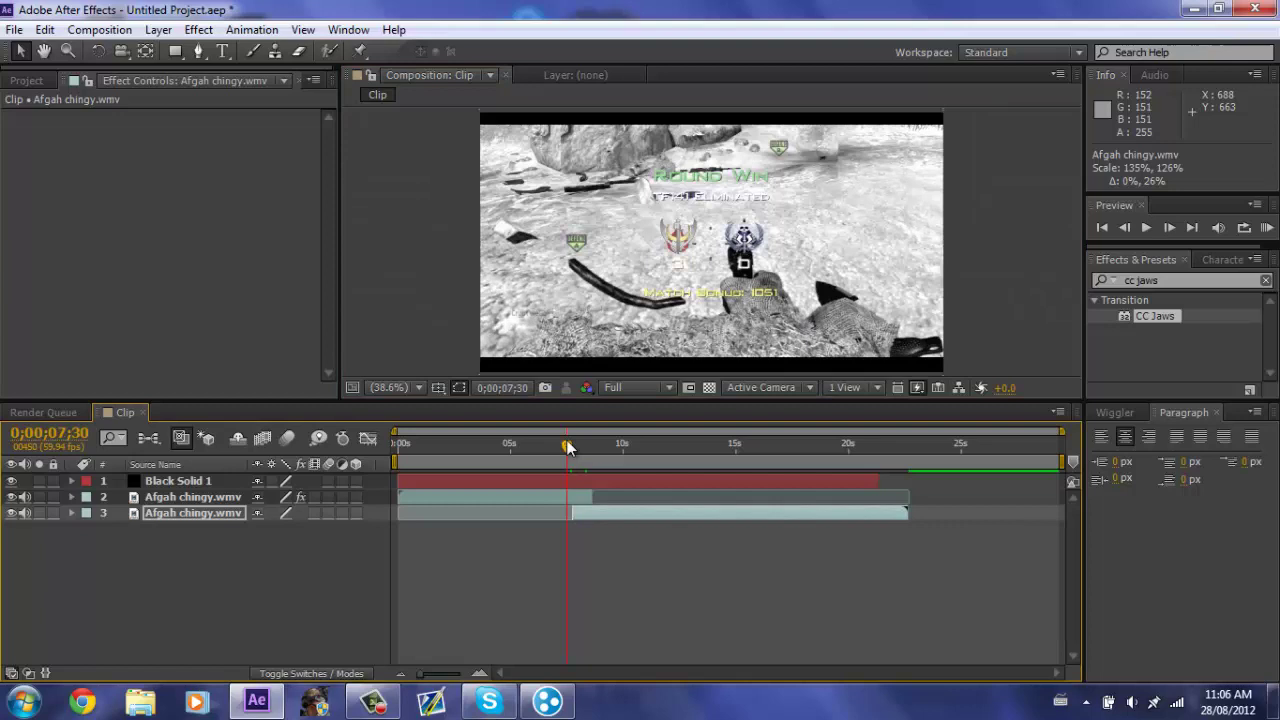
pyautogui.press('b')
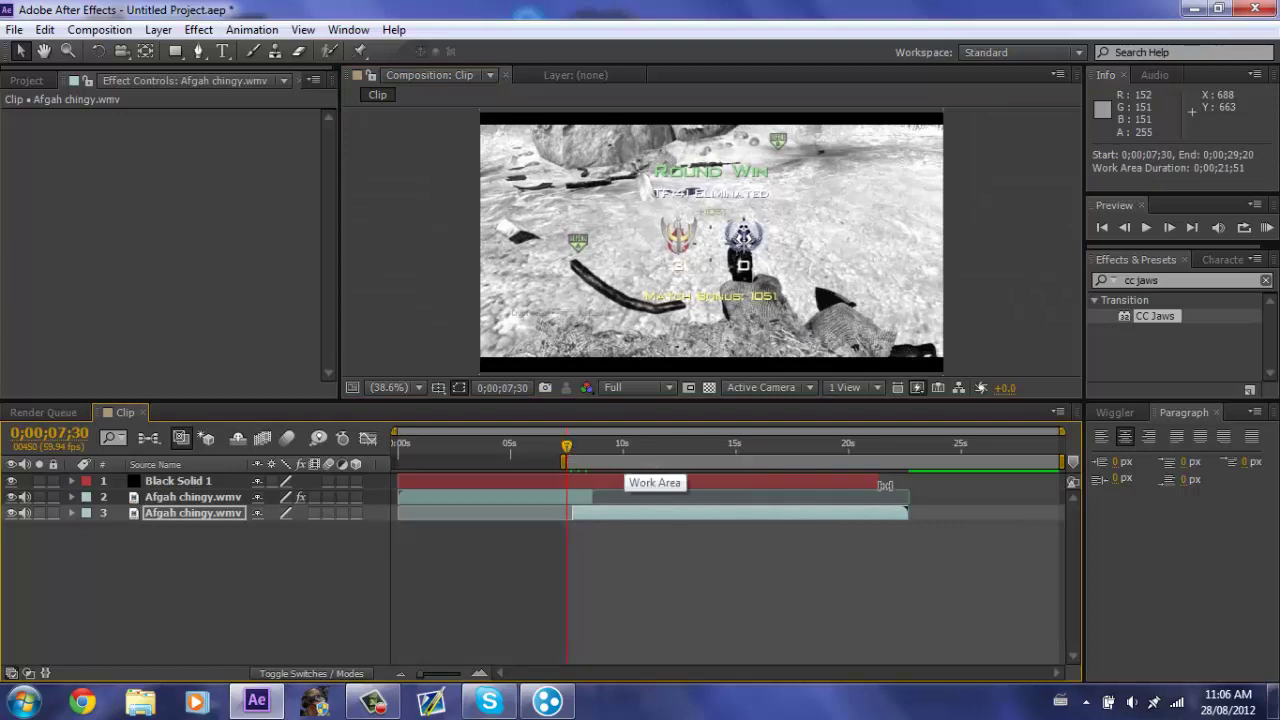
pyautogui.click(1270, 229)
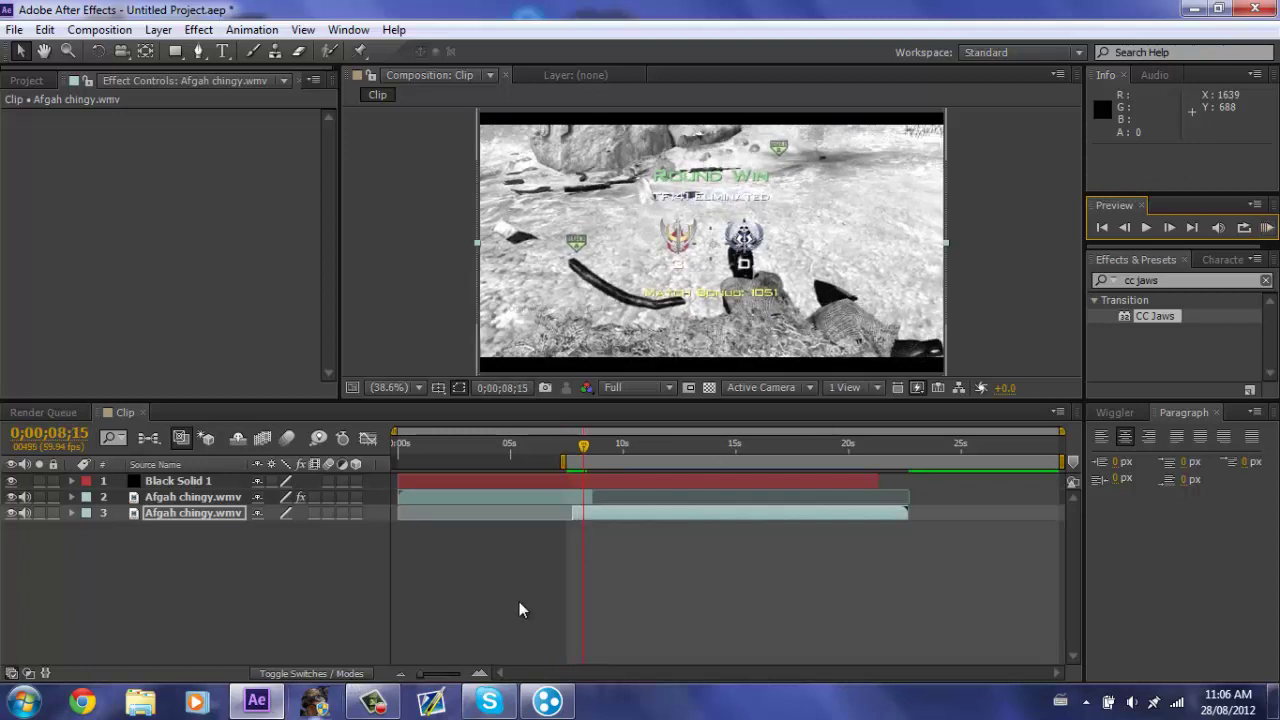
pyautogui.click(614, 512)
# Step: Slide the bottom copy to start at 0;00;06;55, then set CC Jaws Width 10 and Height 0%
pyautogui.moveTo(614, 512); pyautogui.dragTo(605, 512)
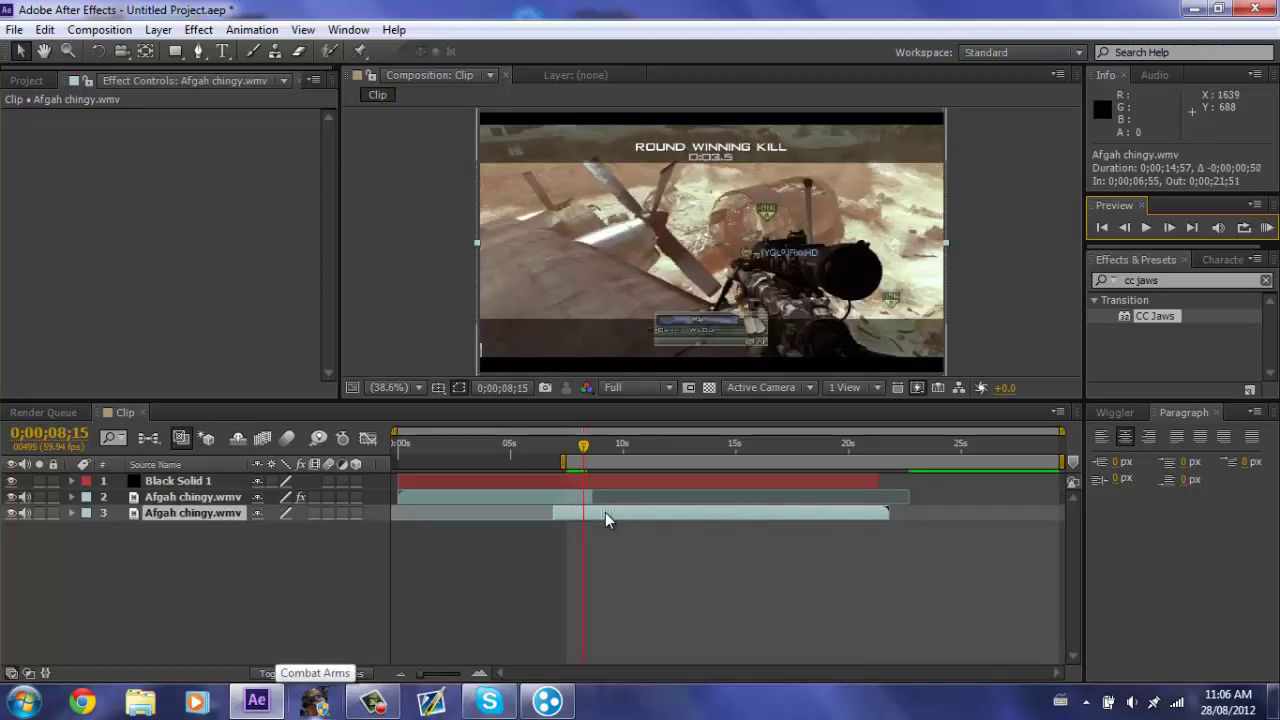
pyautogui.moveTo(583, 449); pyautogui.dragTo(579, 449)
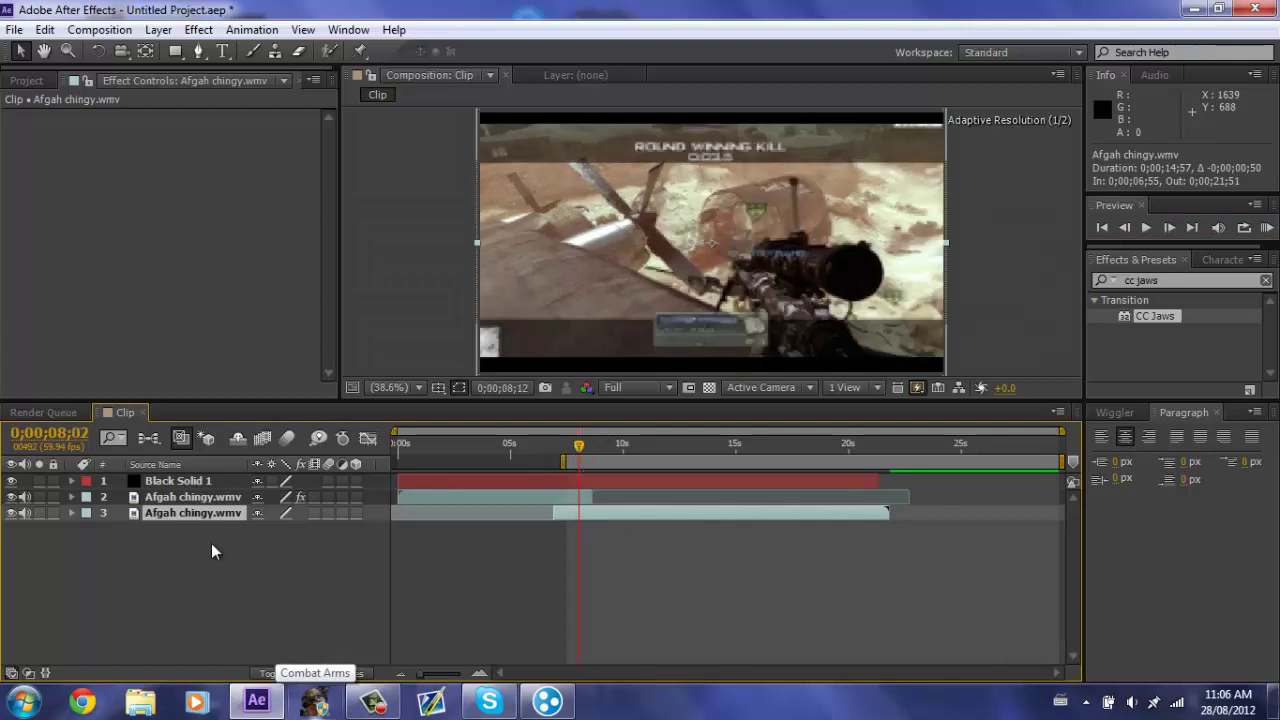
pyautogui.click(193, 497)
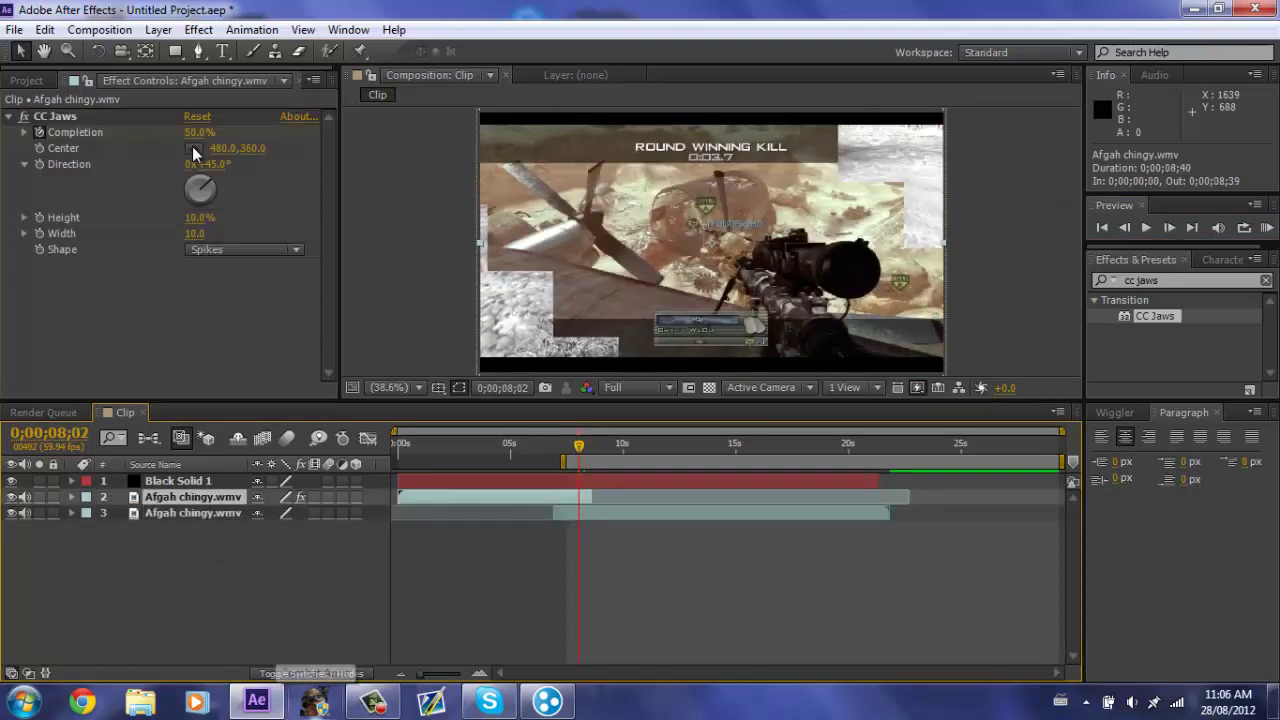
pyautogui.moveTo(190, 234); pyautogui.dragTo(207, 224)
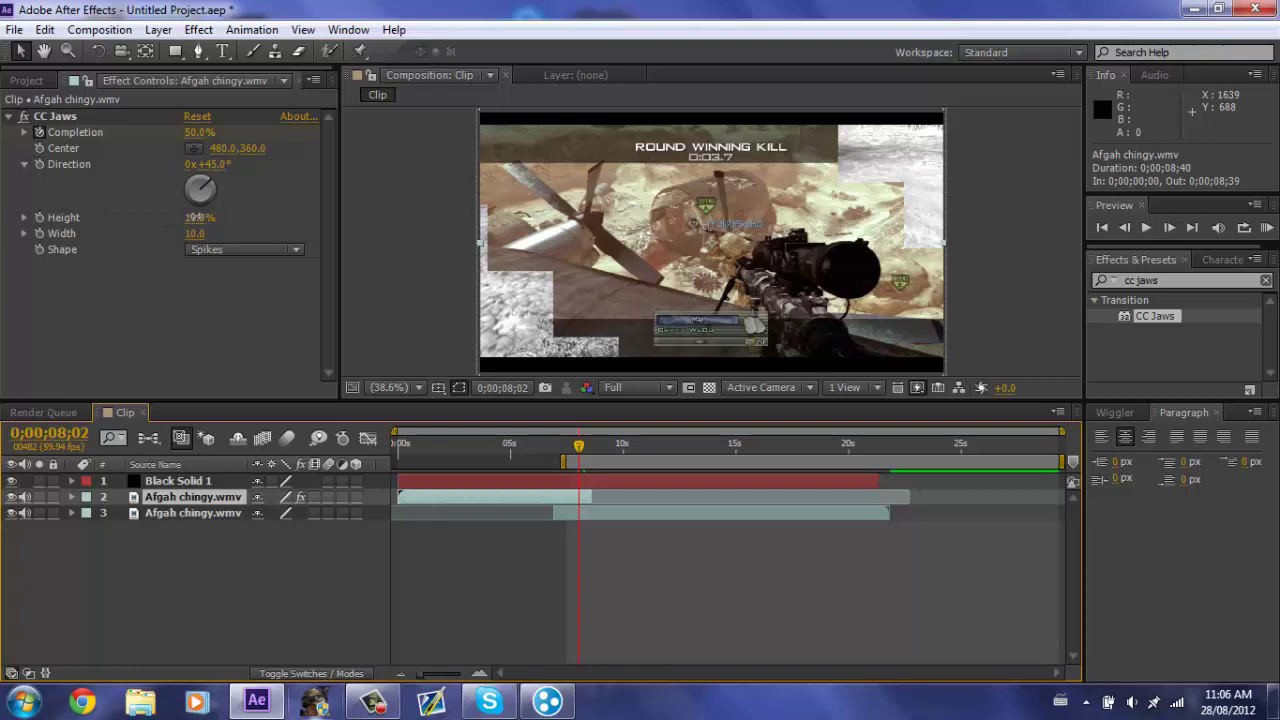
pyautogui.click(197, 216)
pyautogui.write('0')
pyautogui.press('Return')
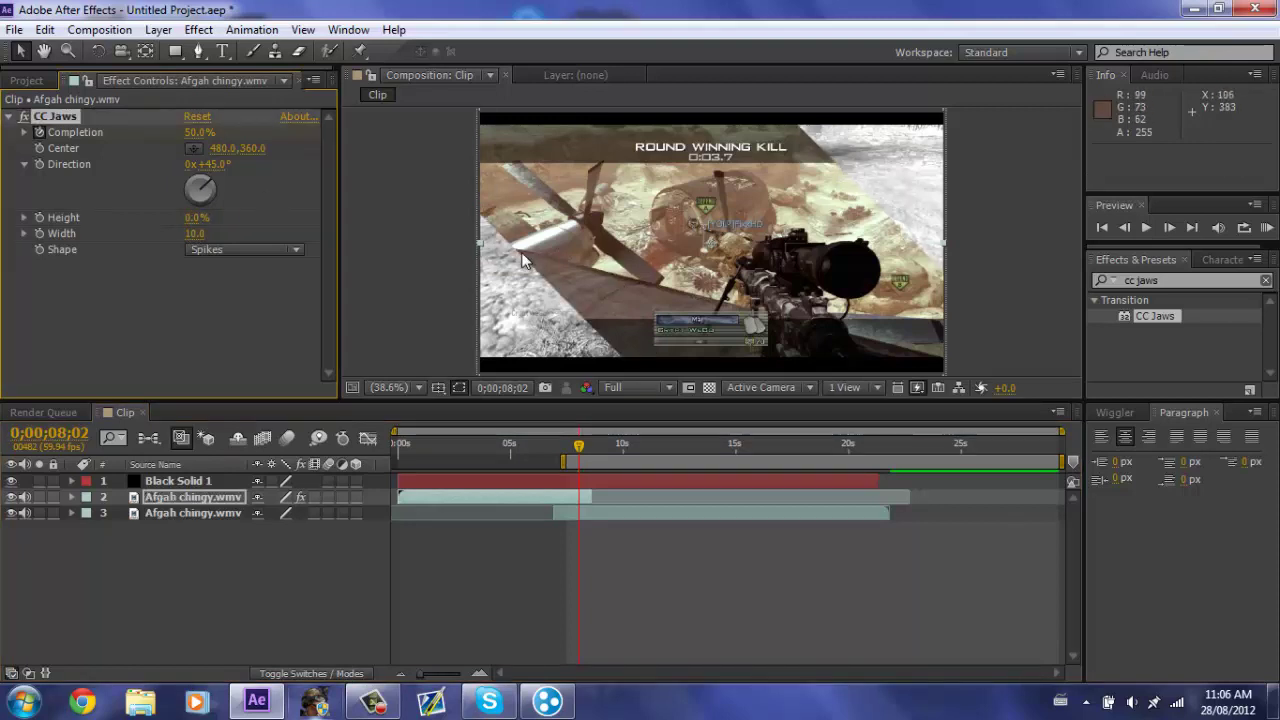
# Step: Try a larger CC Jaws Height, reset it to 0%, and preview the transition
pyautogui.moveTo(197, 217); pyautogui.dragTo(214, 228)
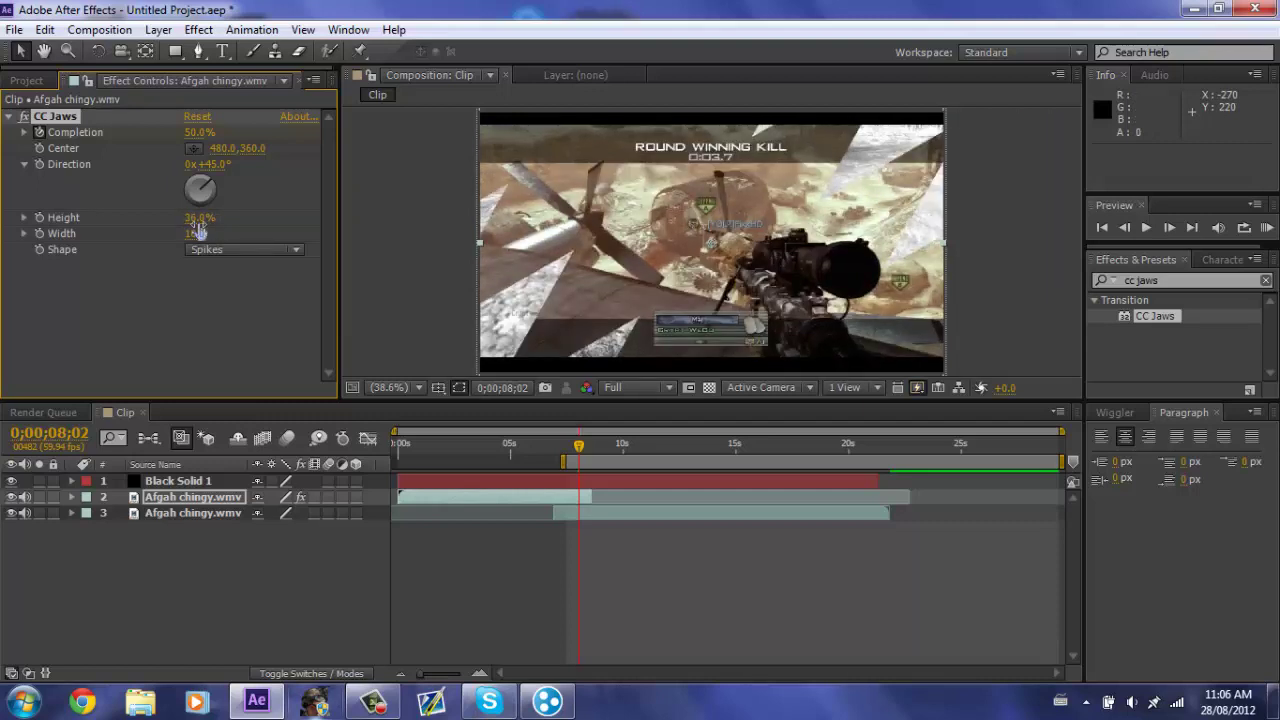
pyautogui.click(205, 218)
pyautogui.write('0')
pyautogui.press('Return')
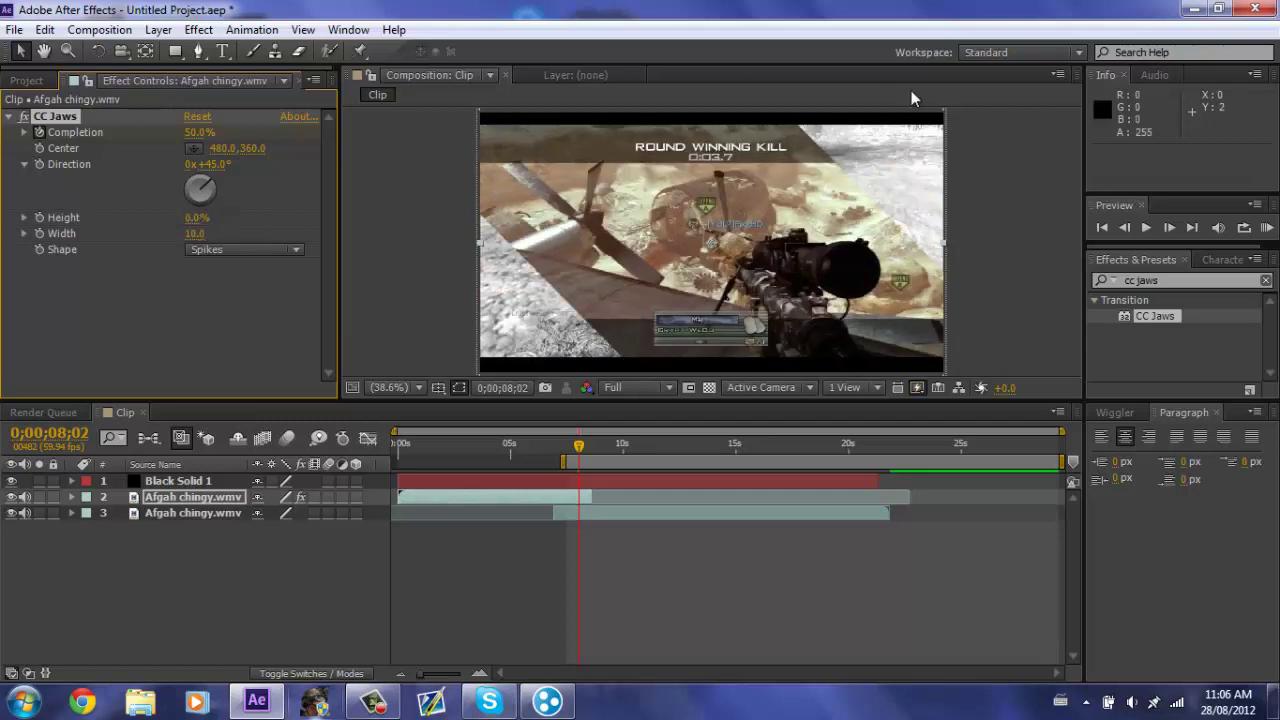
pyautogui.click(1268, 228)
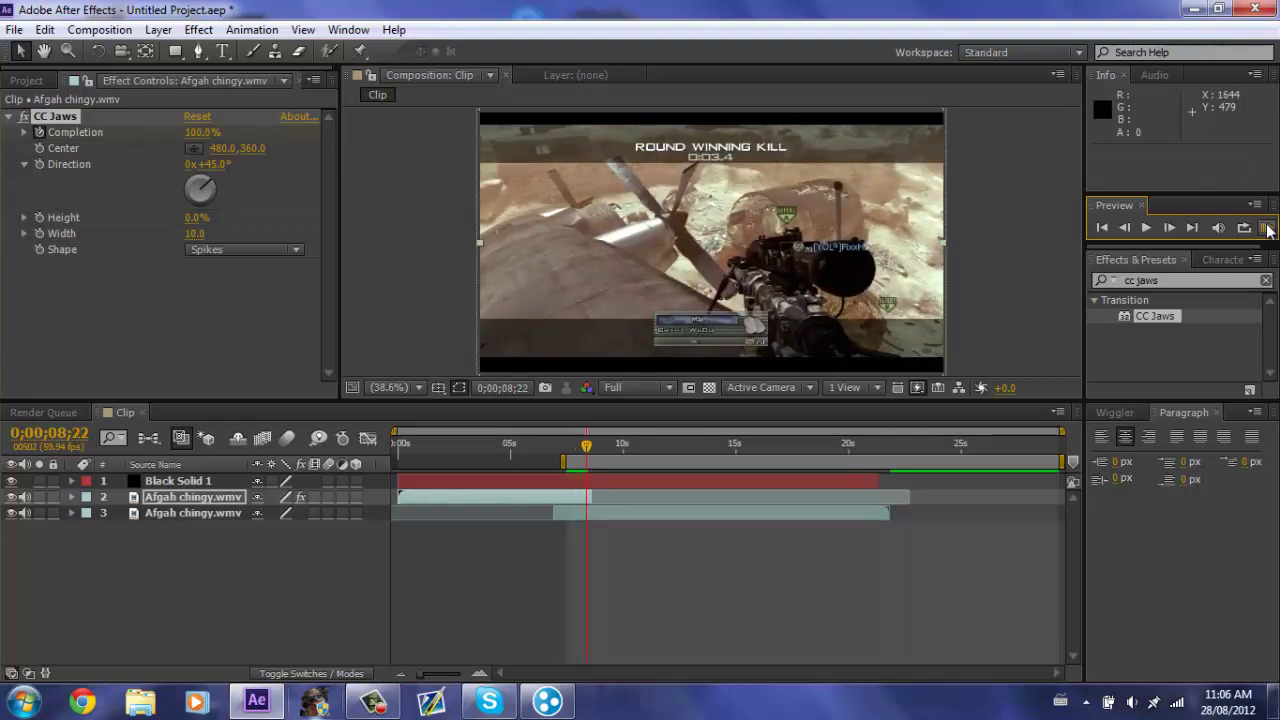
pyautogui.click(622, 497)
pyautogui.click(71, 117)
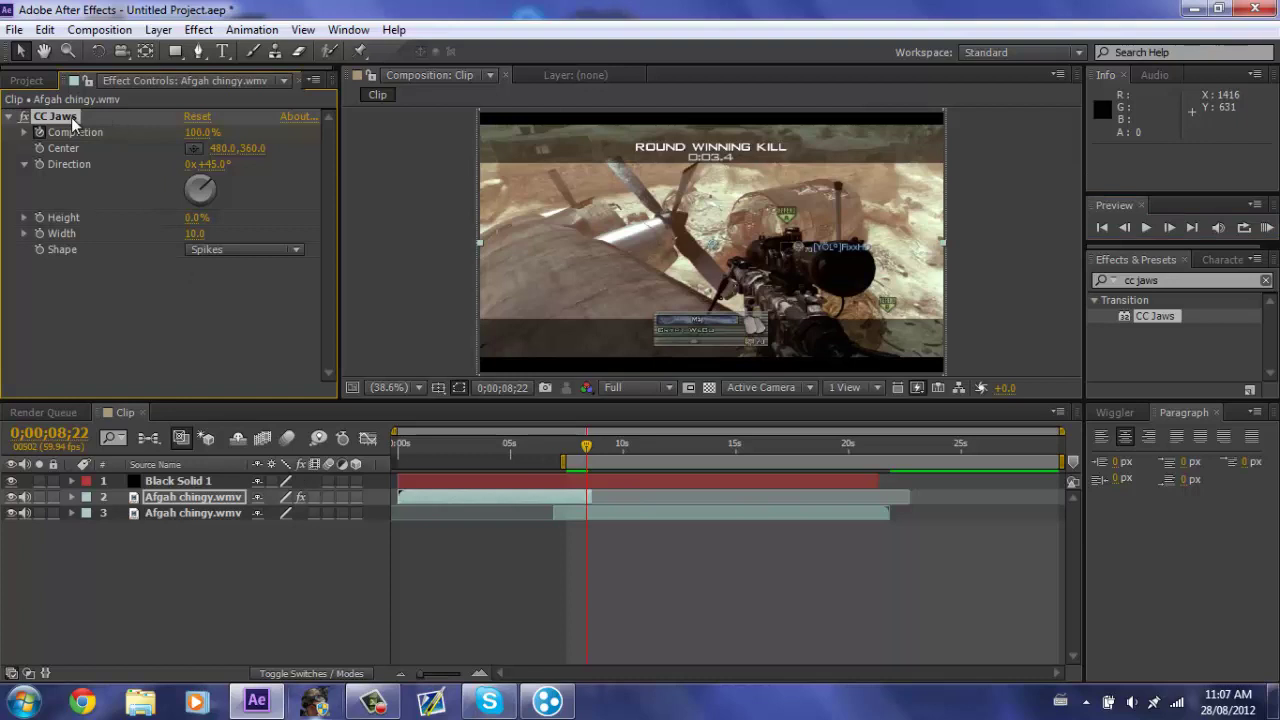
# Step: Remove CC Jaws from the top clip copy and apply it to the later-starting copy
pyautogui.press('Delete')
pyautogui.click(181, 513)
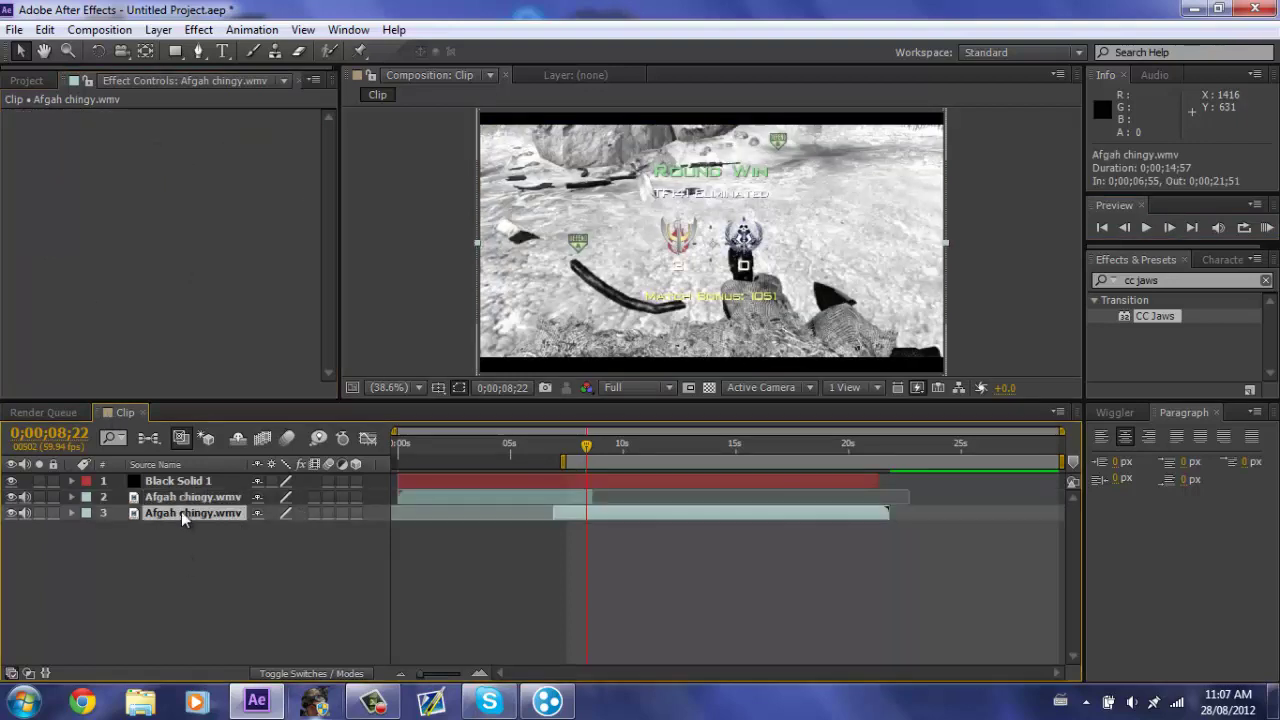
pyautogui.moveTo(1157, 318); pyautogui.dragTo(194, 492)
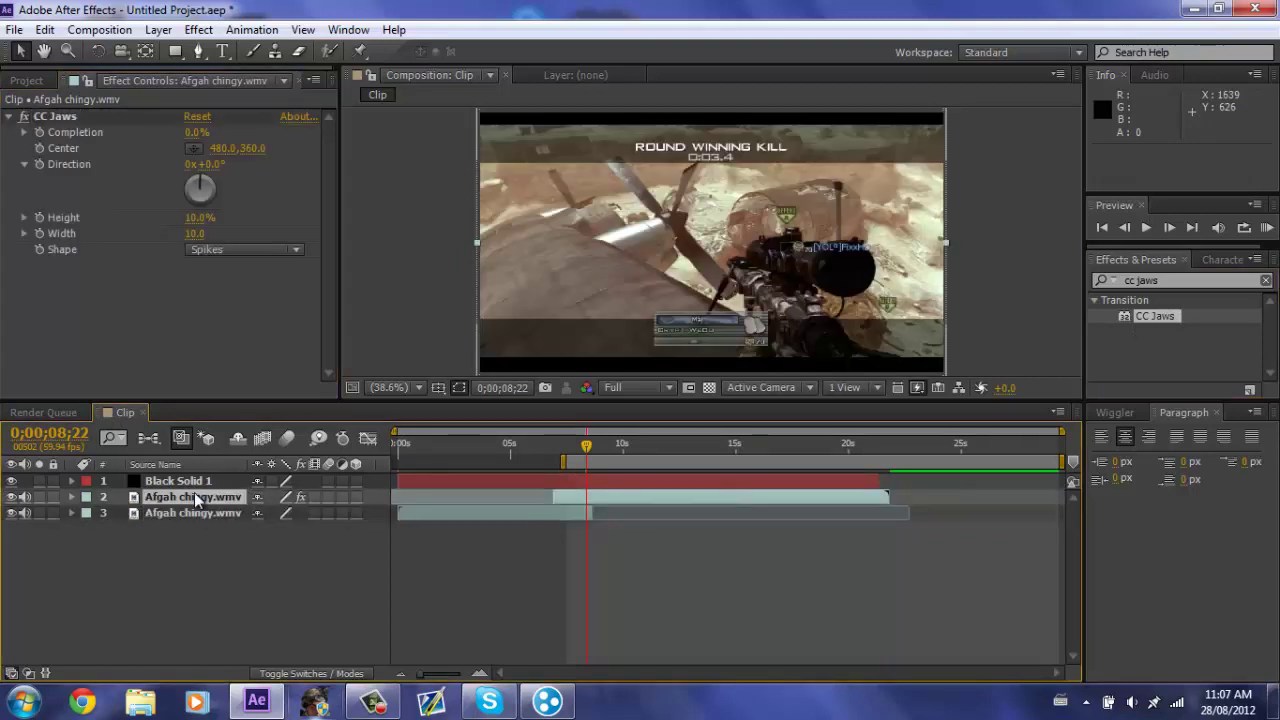
# Step: Keyframe CC Jaws Completion at 100% at 0;00;07;30 and 0% at 0;00;08;27, then preview
pyautogui.moveTo(588, 447); pyautogui.dragTo(566, 446)
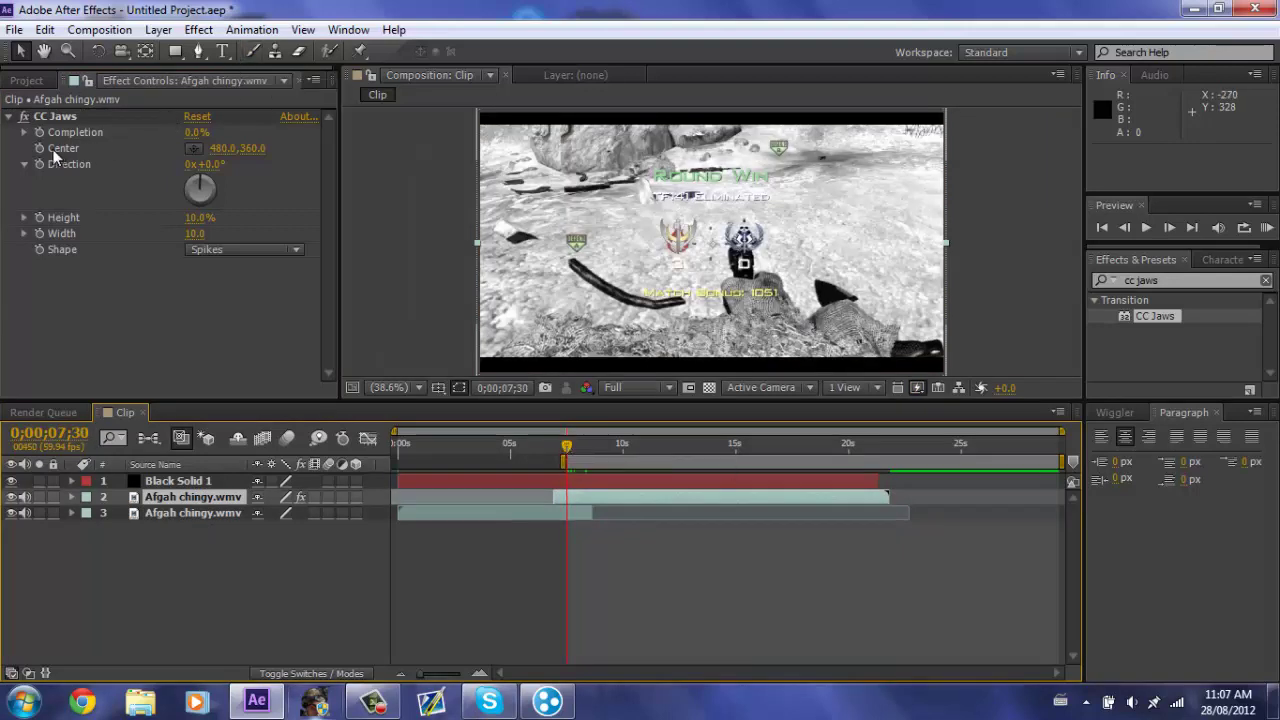
pyautogui.moveTo(249, 132); pyautogui.dragTo(349, 132)
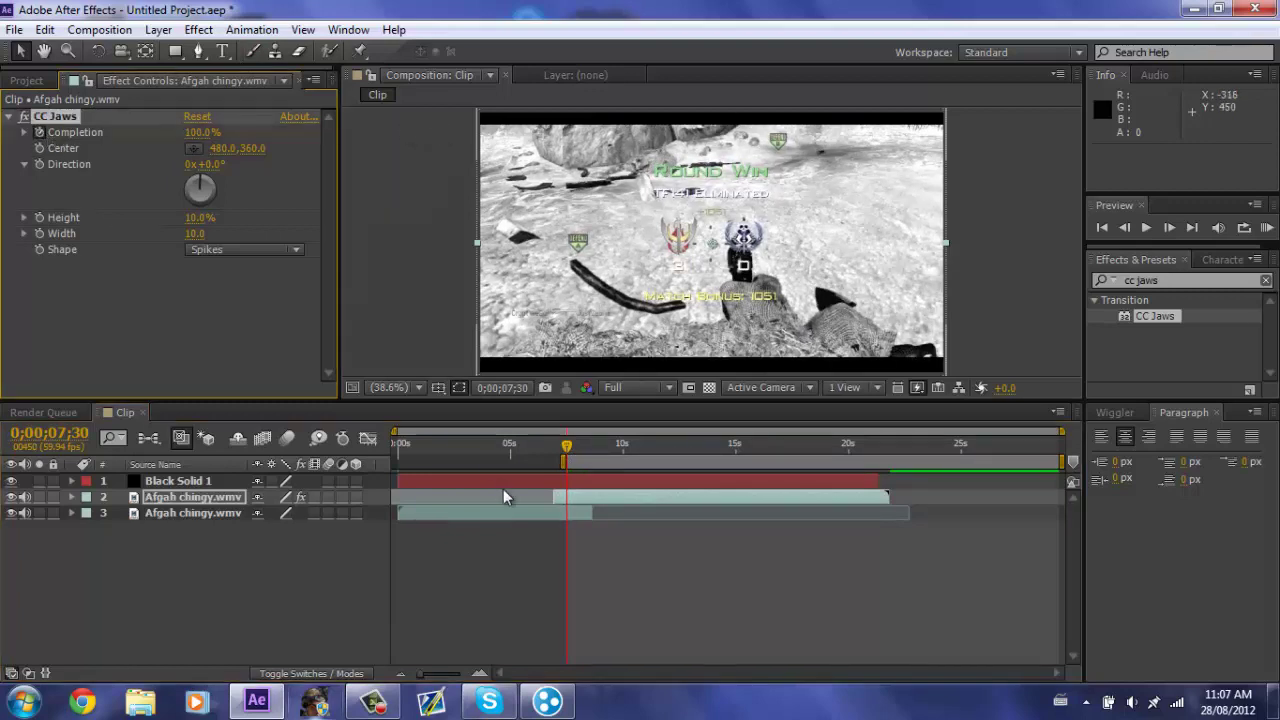
pyautogui.moveTo(568, 444); pyautogui.dragTo(590, 444)
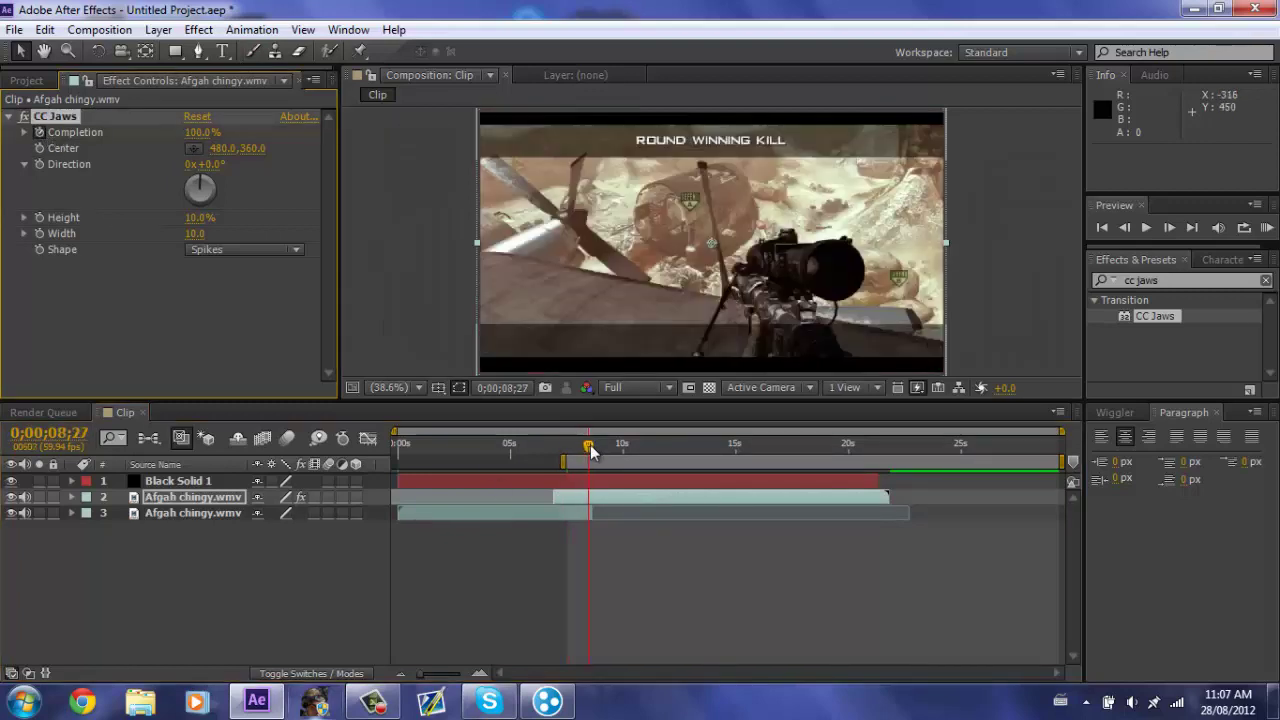
pyautogui.click(198, 132)
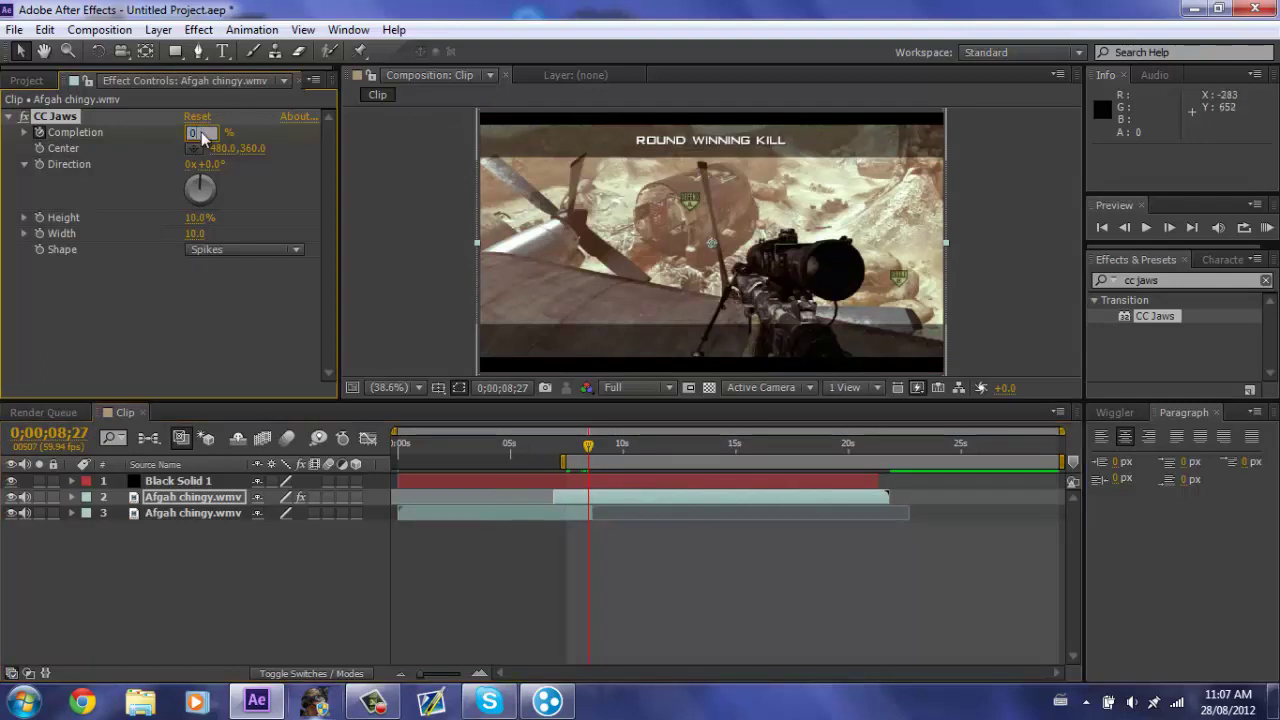
pyautogui.press('Return')
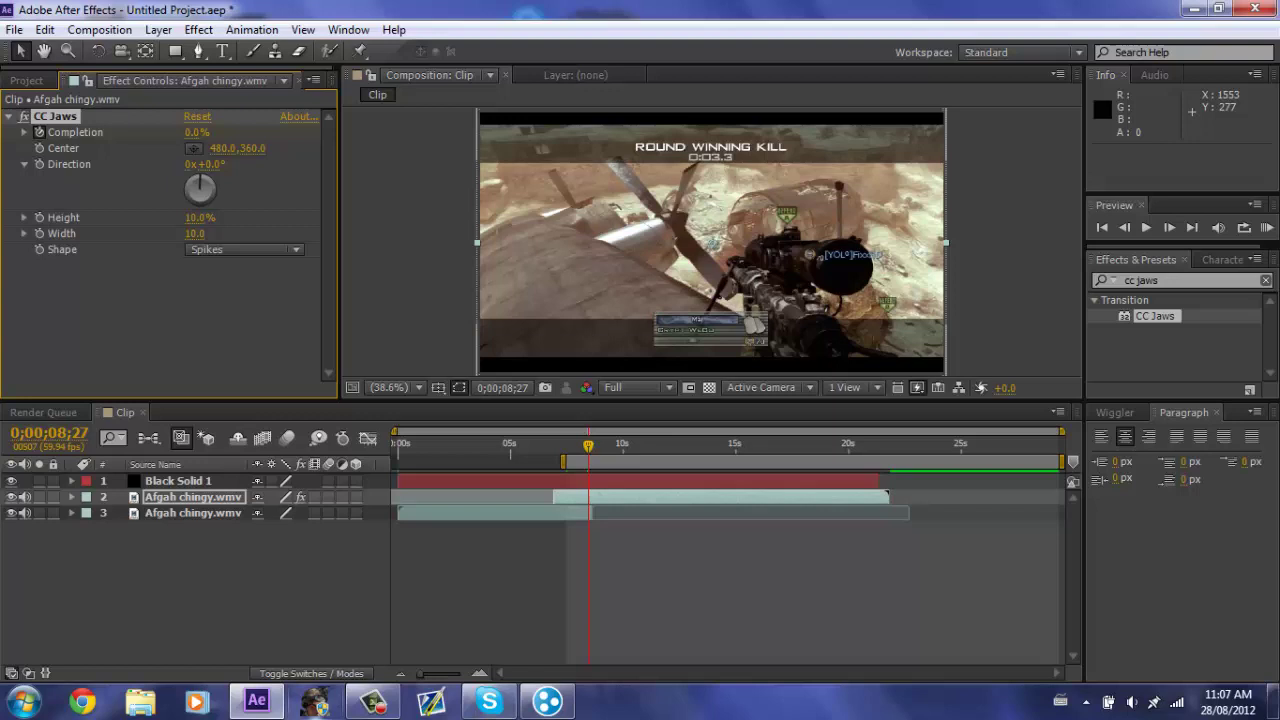
pyautogui.click(1268, 227)
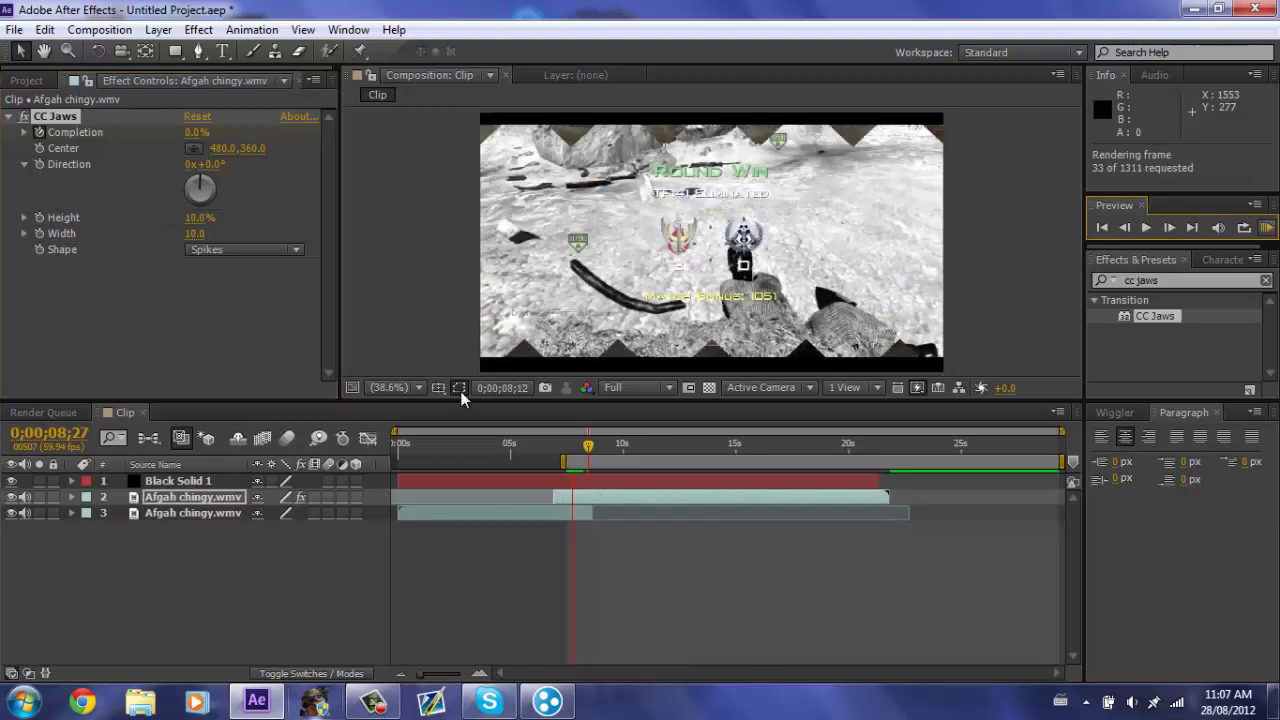
# Step: Set CC Jaws Direction to 45° and Height to 0%, then preview the straight diagonal split
pyautogui.press('space')
pyautogui.click(212, 166)
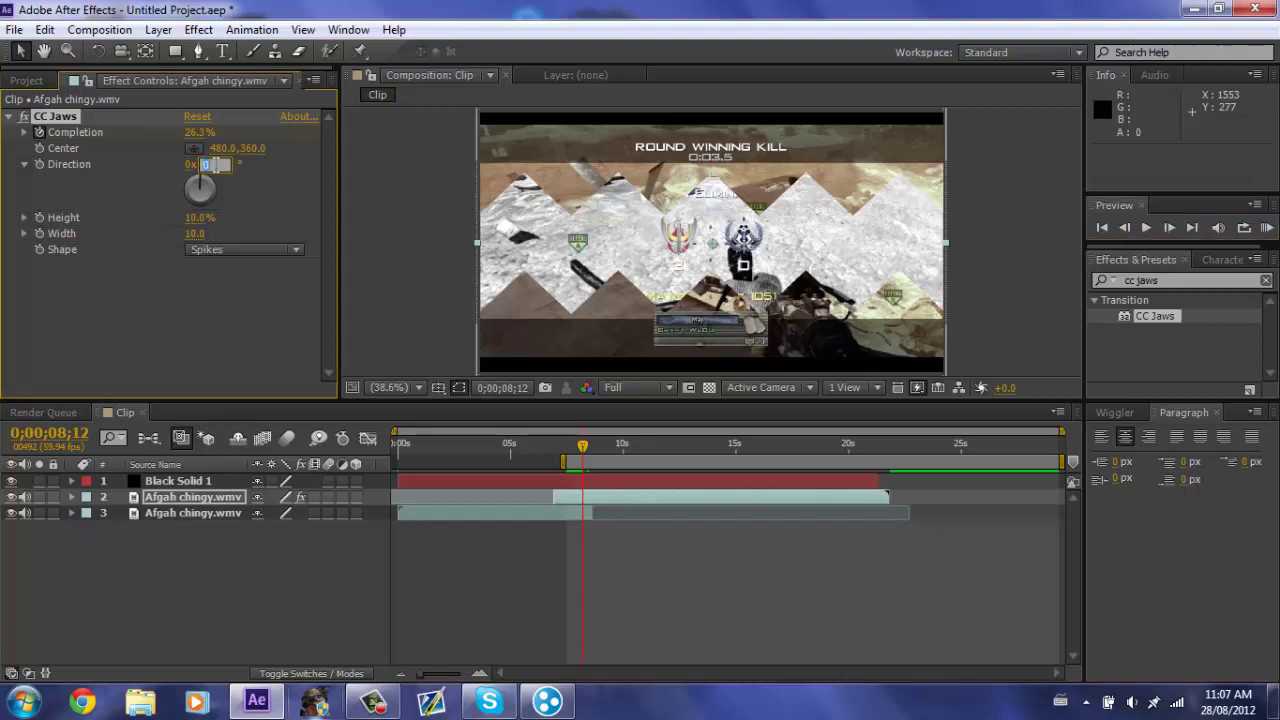
pyautogui.write('45')
pyautogui.press('Return')
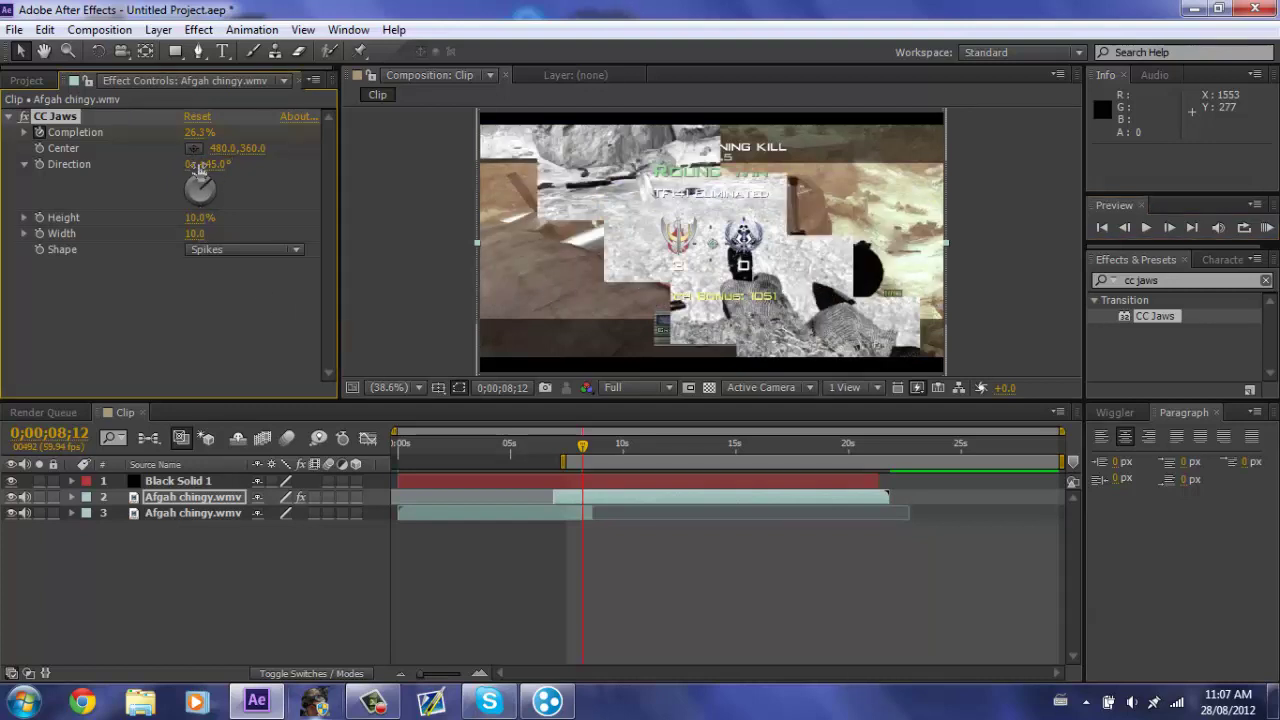
pyautogui.click(203, 218)
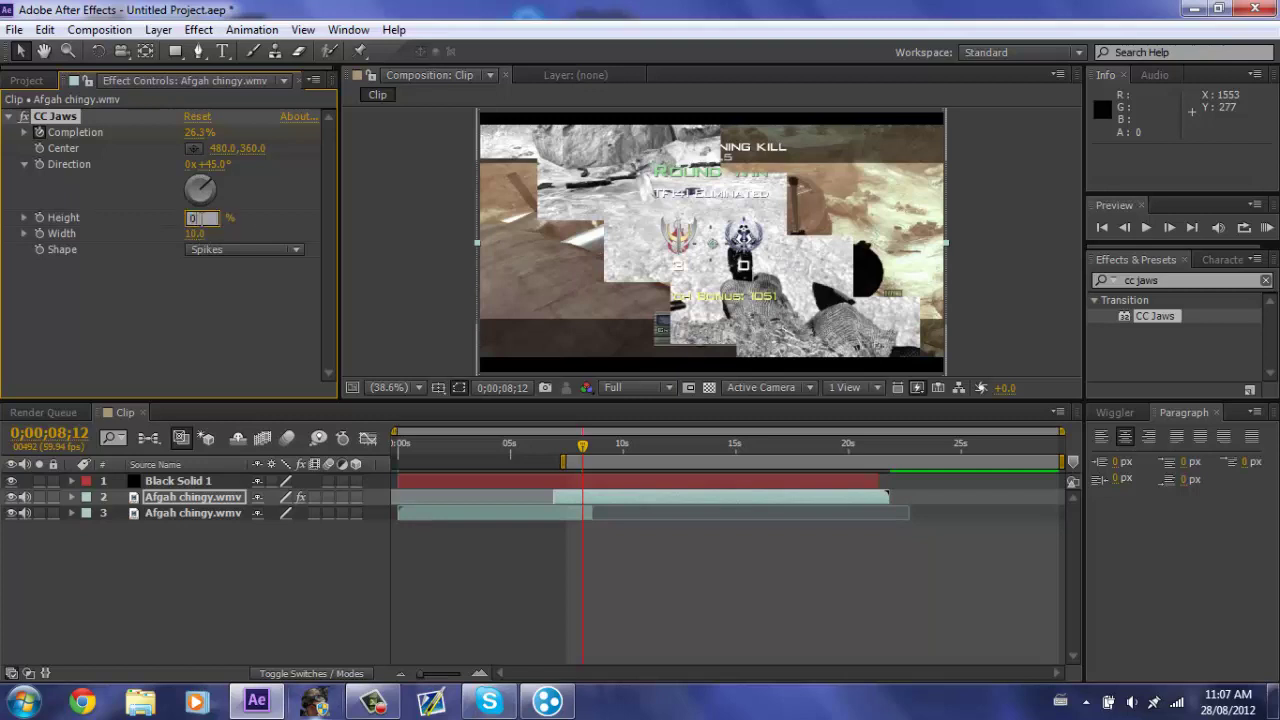
pyautogui.write('0')
pyautogui.press('Return')
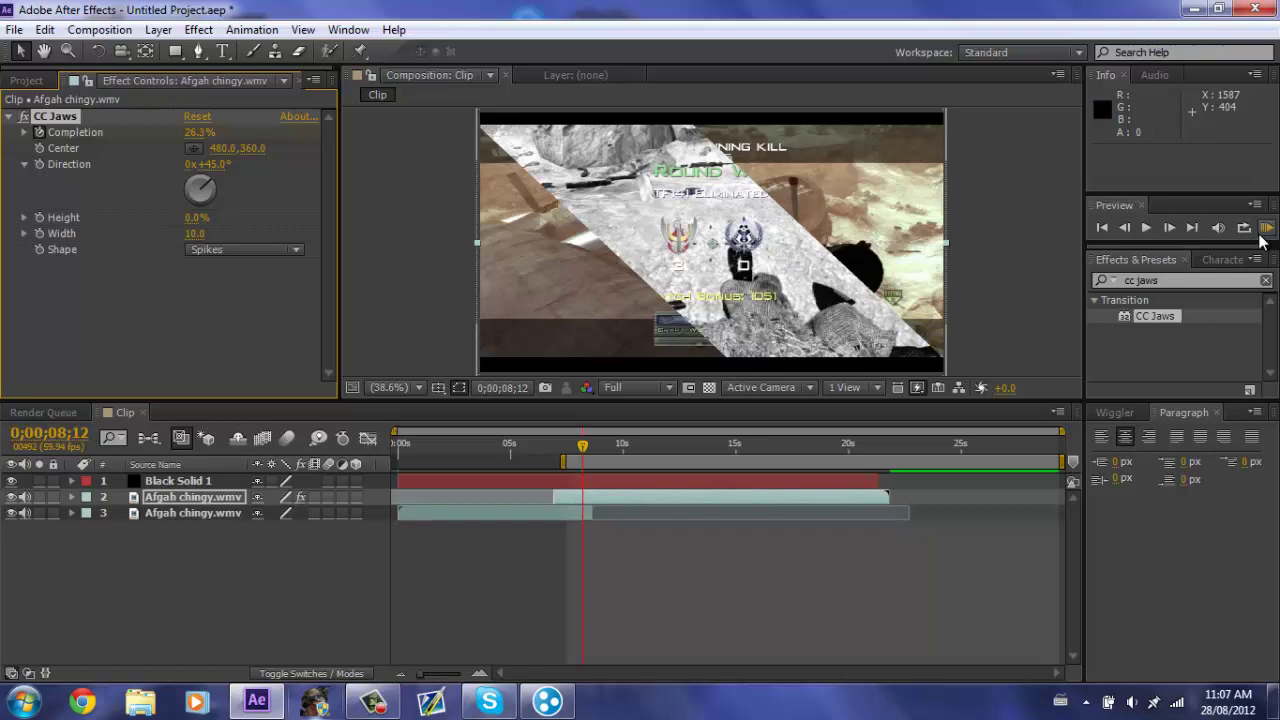
pyautogui.click(1263, 232)
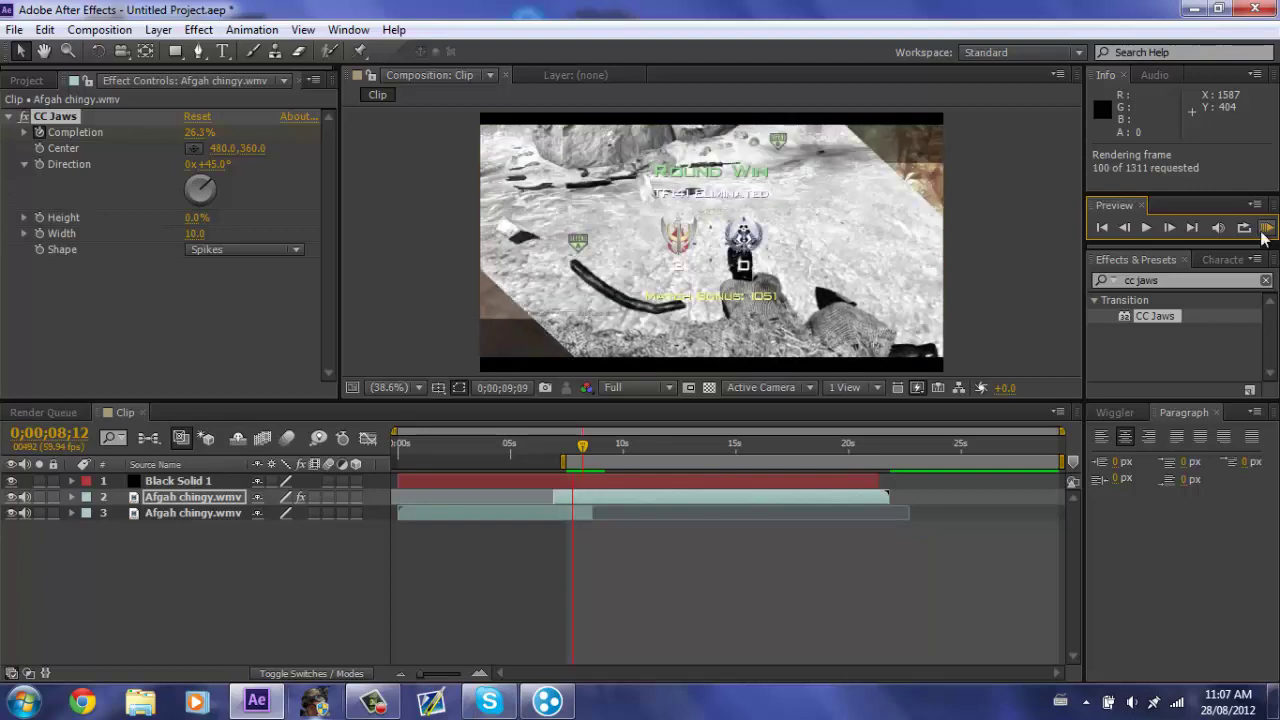
# Step: Stop the preview and search Windows for 'intervention' to locate the sniper sound file
pyautogui.click(1263, 232)
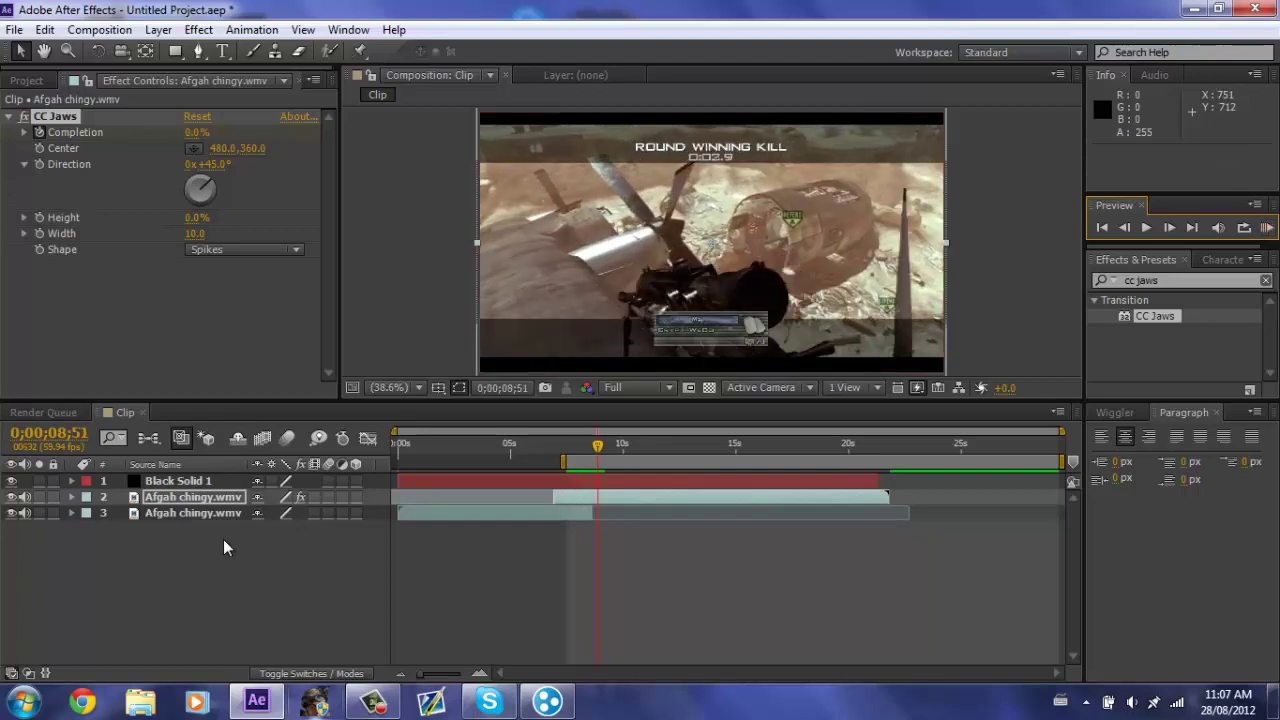
pyautogui.press('super')
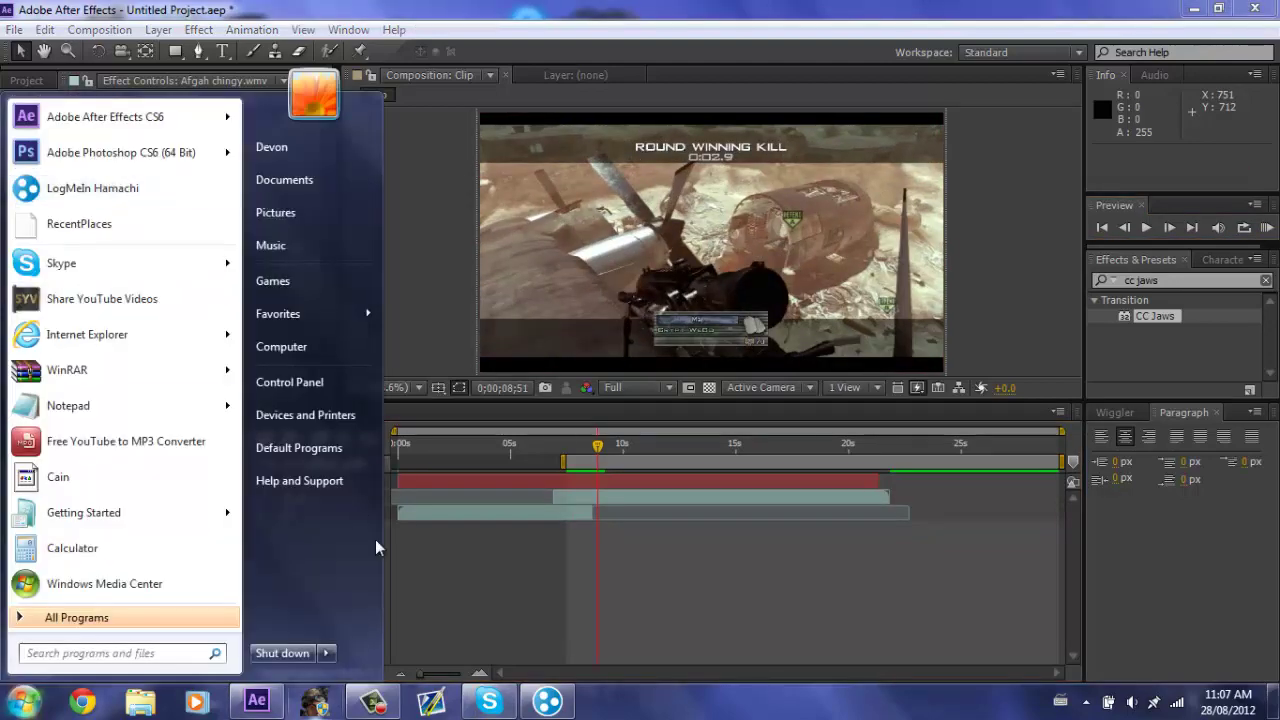
pyautogui.click(431, 607)
pyautogui.click(26, 80)
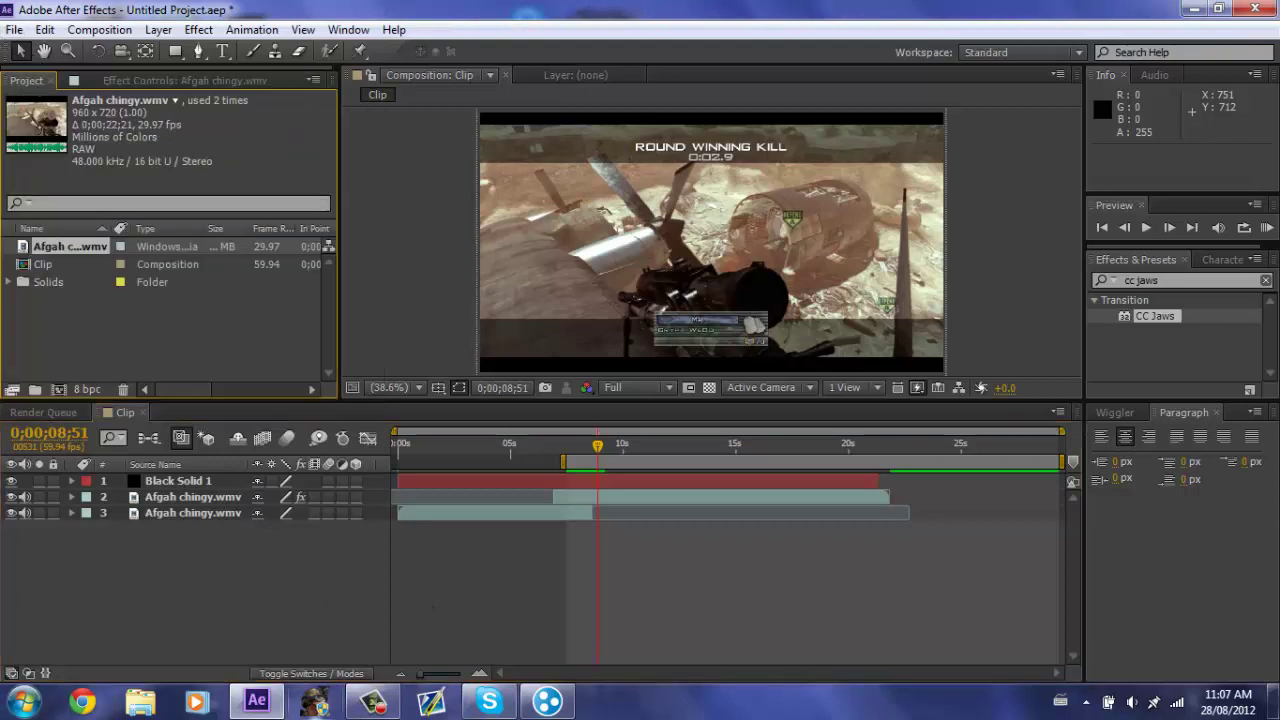
pyautogui.press('super')
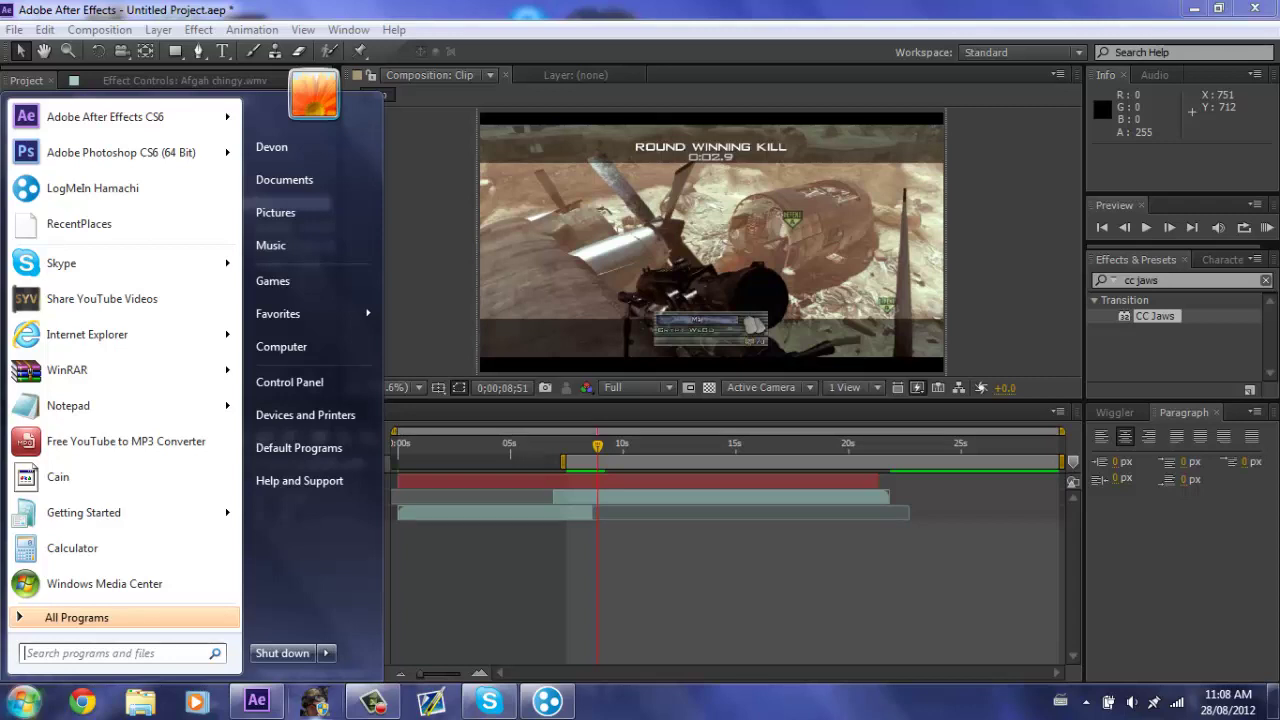
pyautogui.write('int')
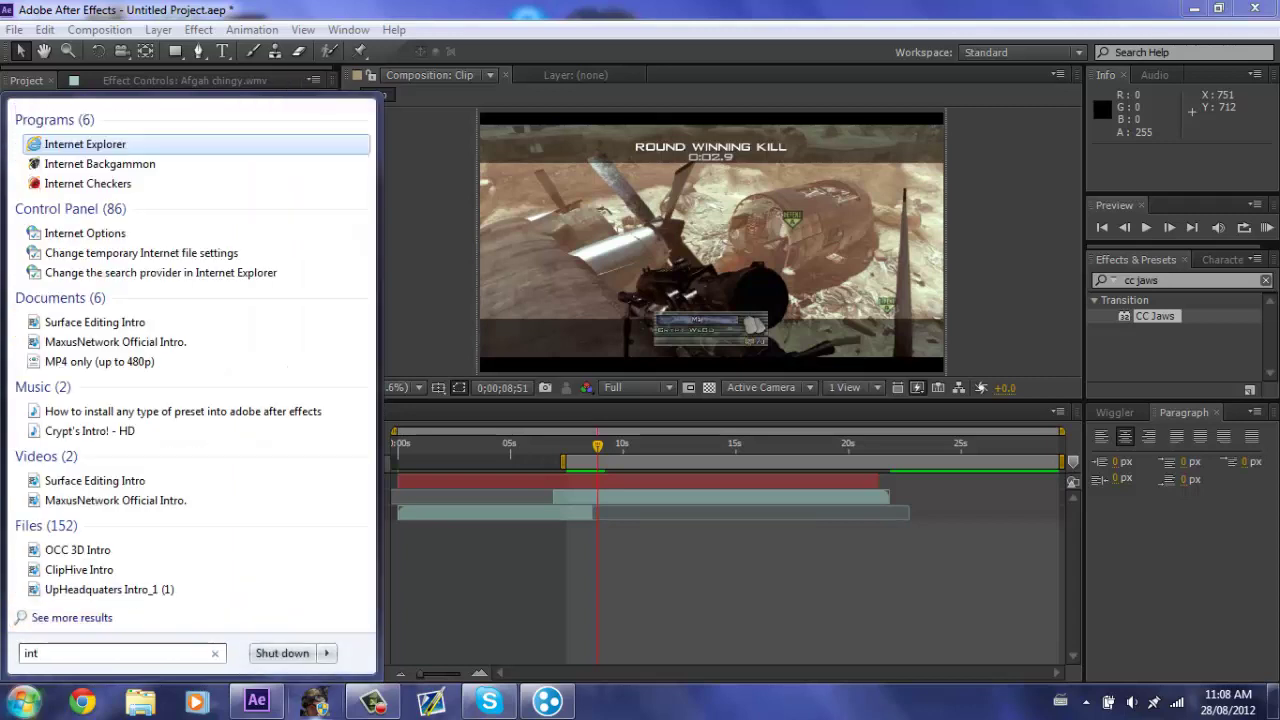
pyautogui.write('erventio')
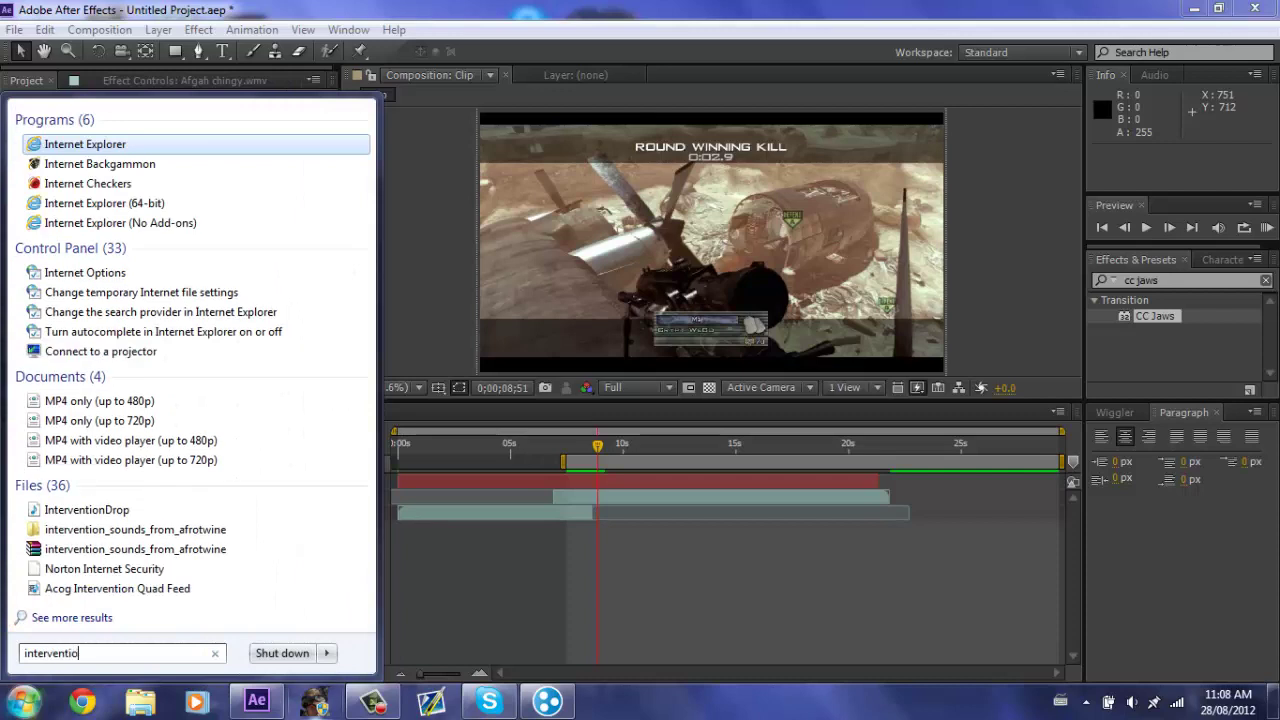
pyautogui.write('n')
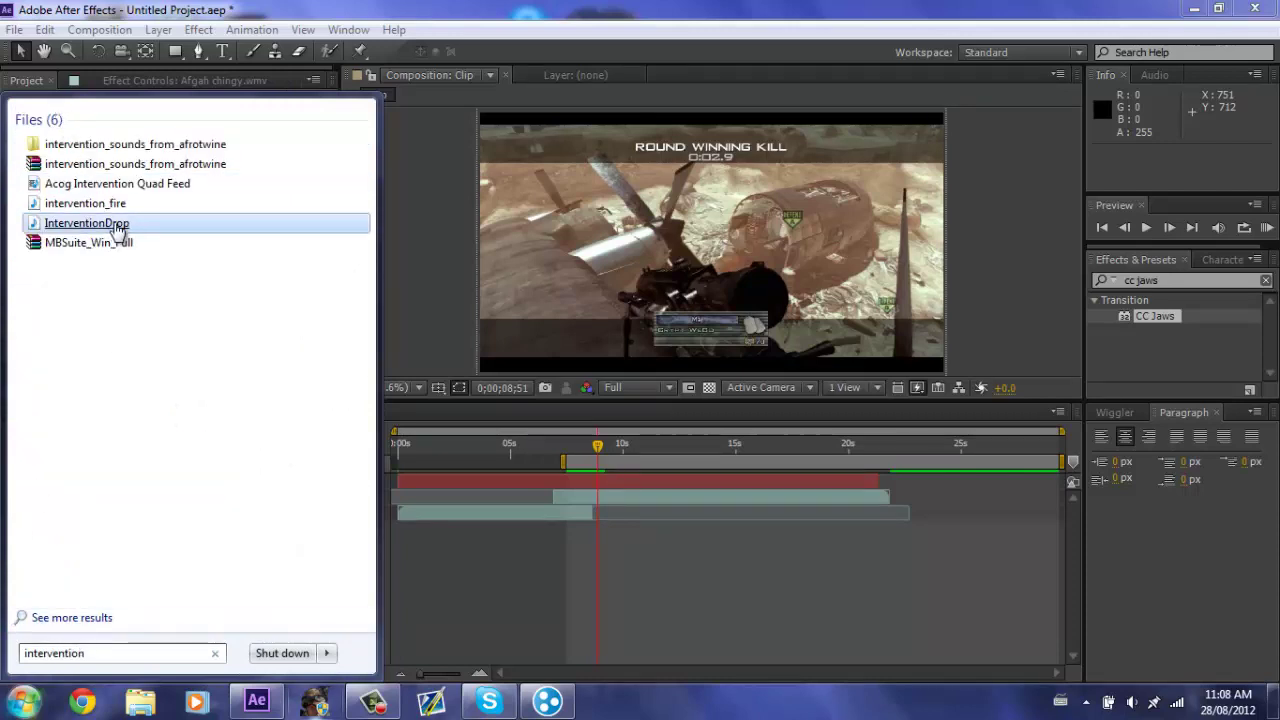
pyautogui.moveTo(118, 230); pyautogui.dragTo(444, 324)
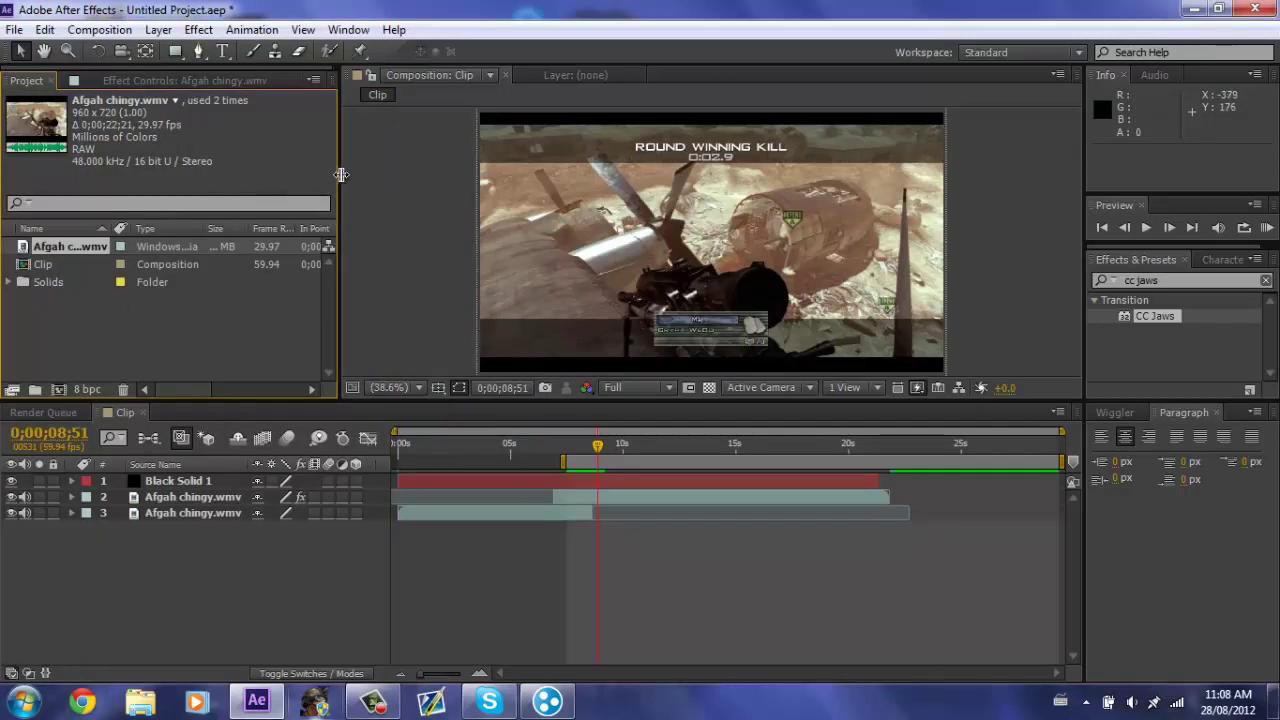
# Step: Widen the Project panel, search 'intervention' again, and import InterventionDrop into the project
pyautogui.moveTo(341, 175); pyautogui.dragTo(586, 200)
pyautogui.click(24, 702)
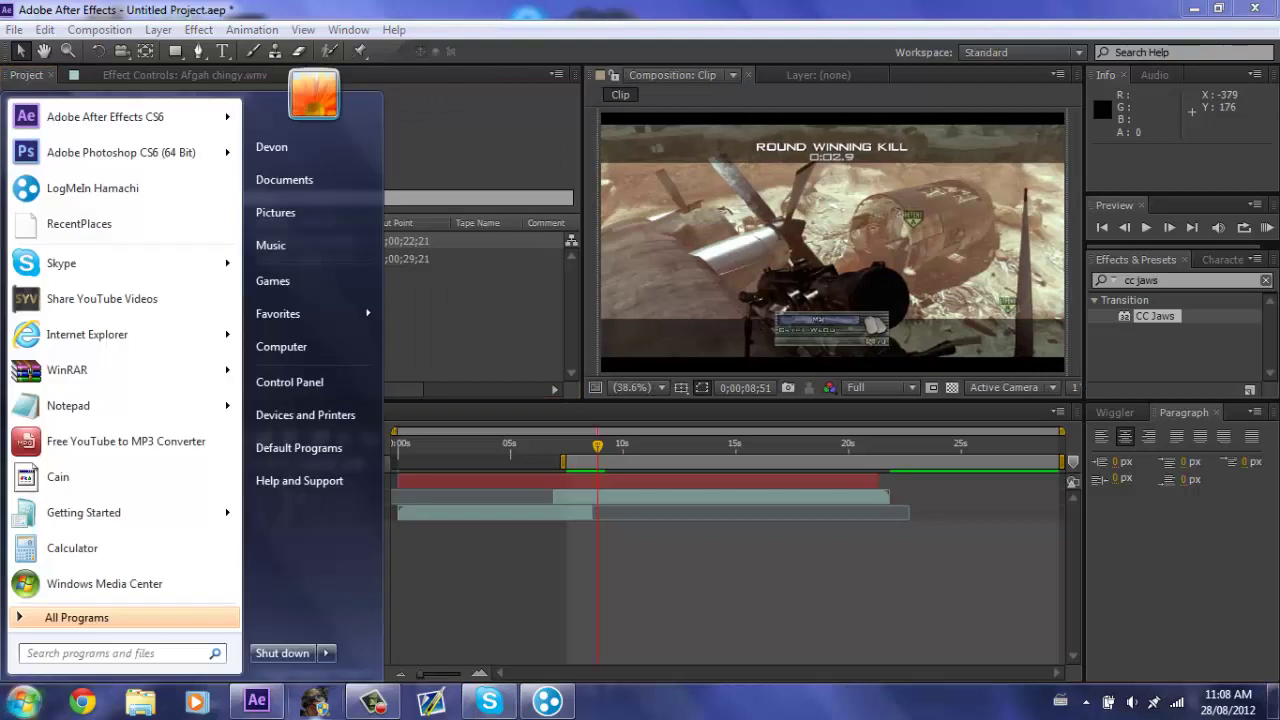
pyautogui.write('intervenj')
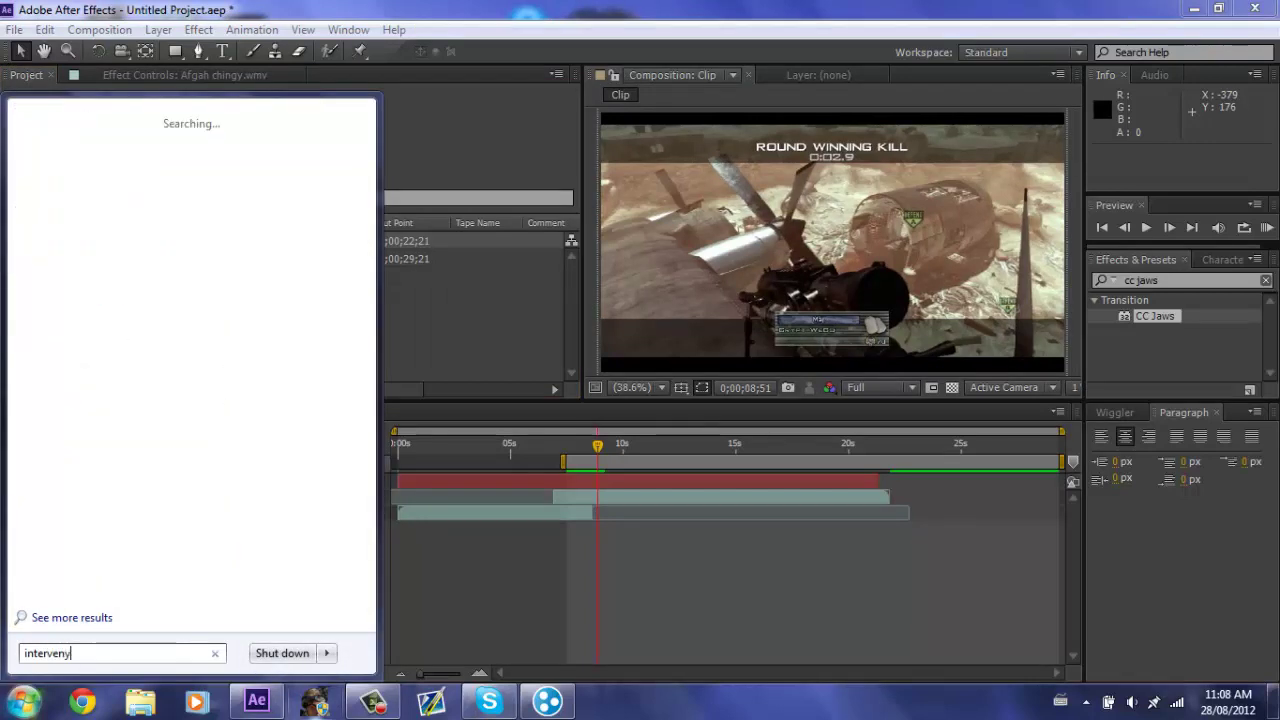
pyautogui.press('BackSpace')
pyautogui.write('tion')
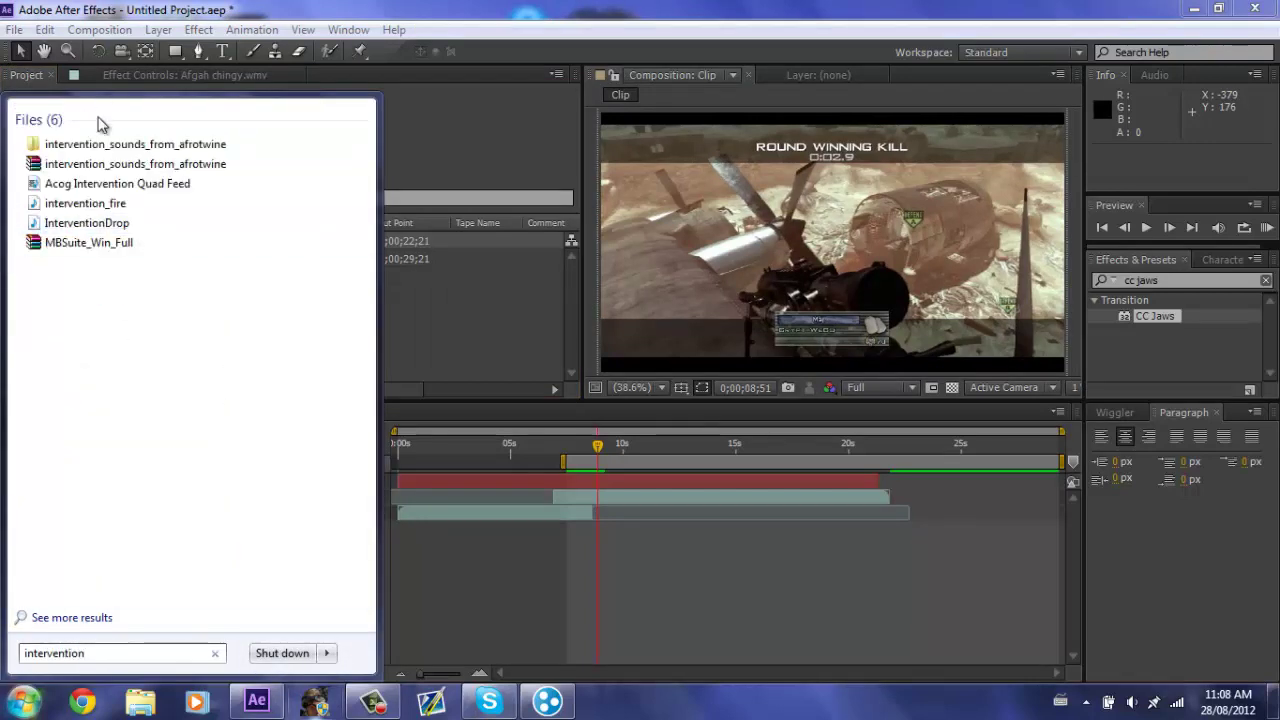
pyautogui.moveTo(117, 226); pyautogui.dragTo(421, 152)
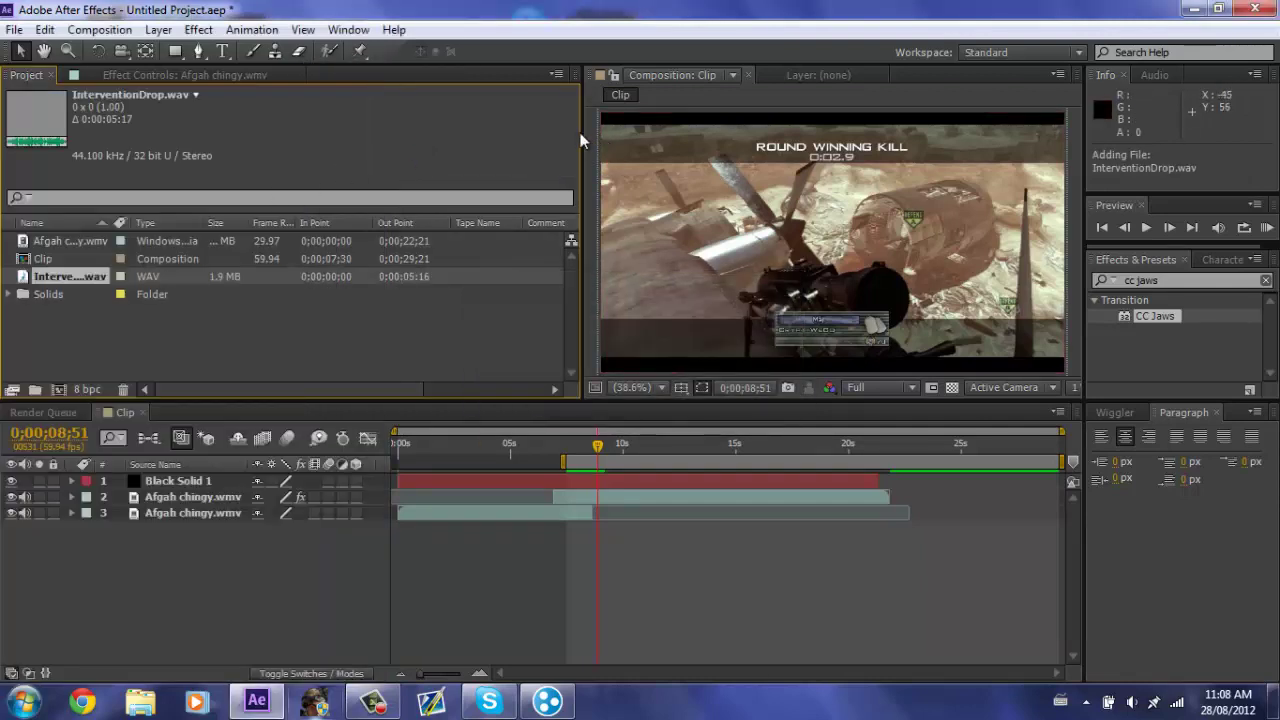
# Step: Add InterventionDrop.wav to the Clip composition as a new layer, placed around 8 seconds
pyautogui.moveTo(584, 138); pyautogui.dragTo(340, 152)
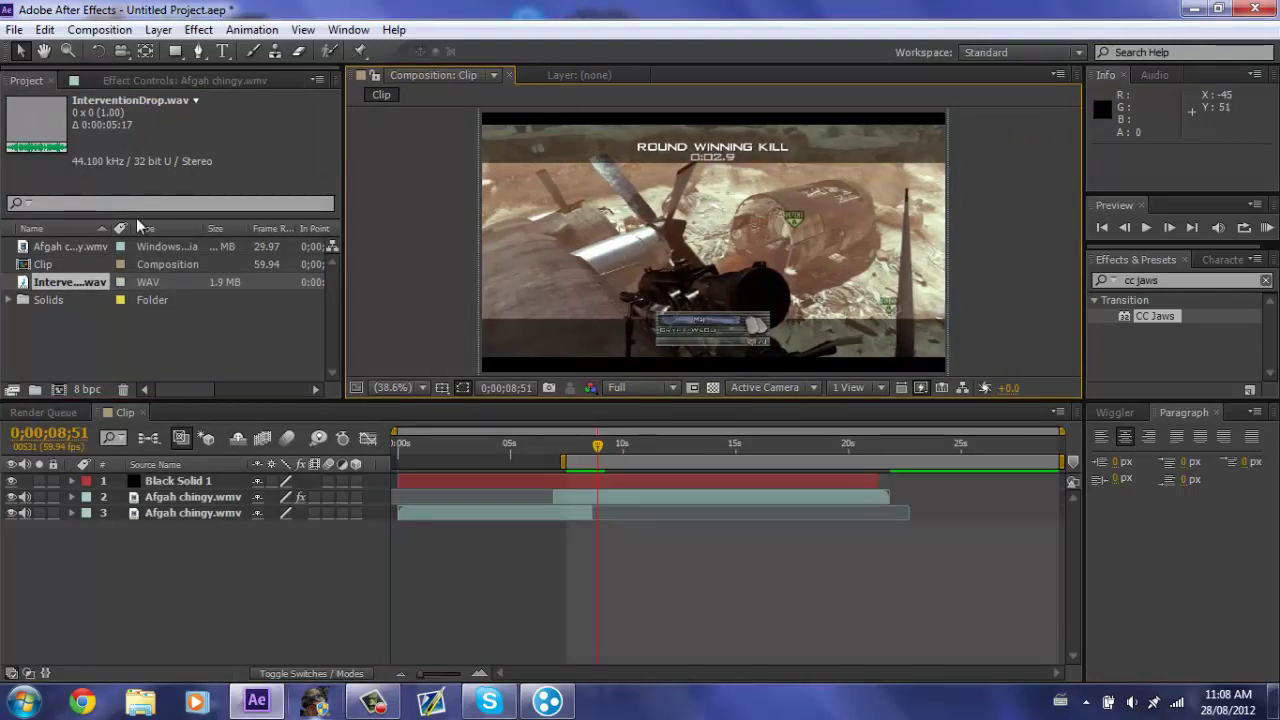
pyautogui.moveTo(75, 280); pyautogui.dragTo(185, 569)
pyautogui.moveTo(503, 528); pyautogui.dragTo(680, 519)
pyautogui.moveTo(598, 446); pyautogui.dragTo(569, 444)
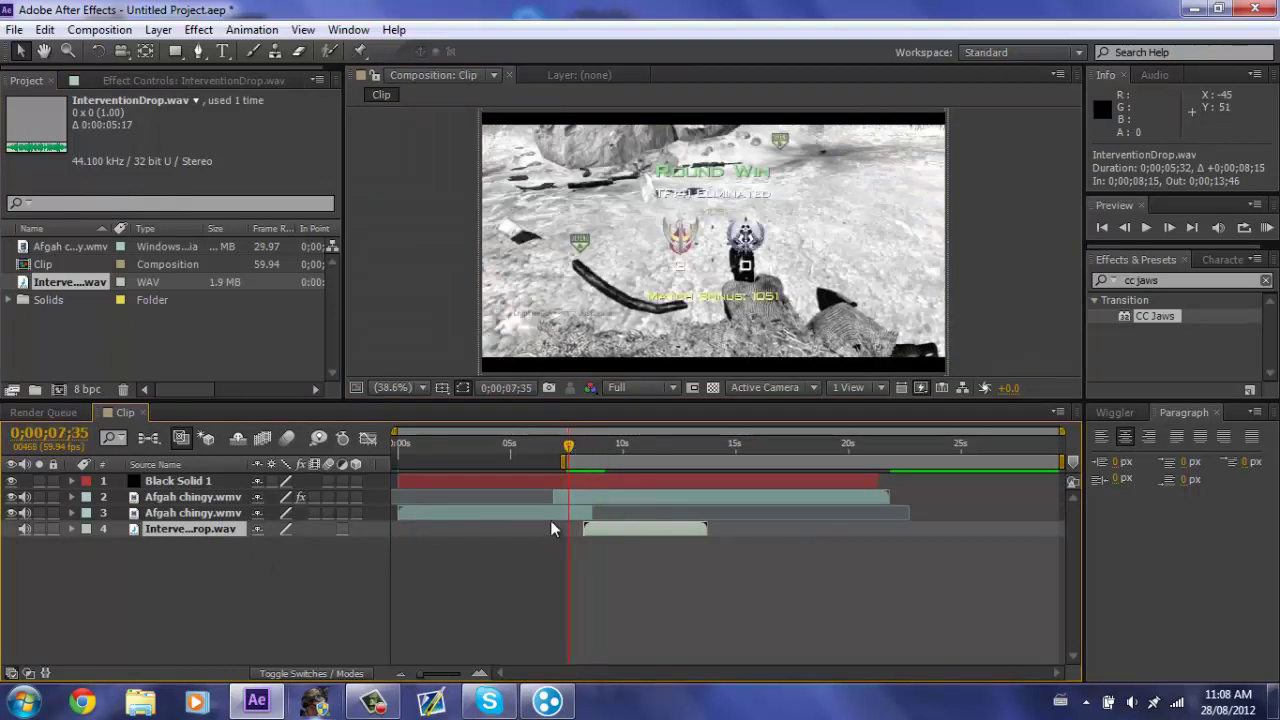
# Step: Reveal the sound's waveform and adjust its start to about 0;00;05;35
pyautogui.click(88, 545)
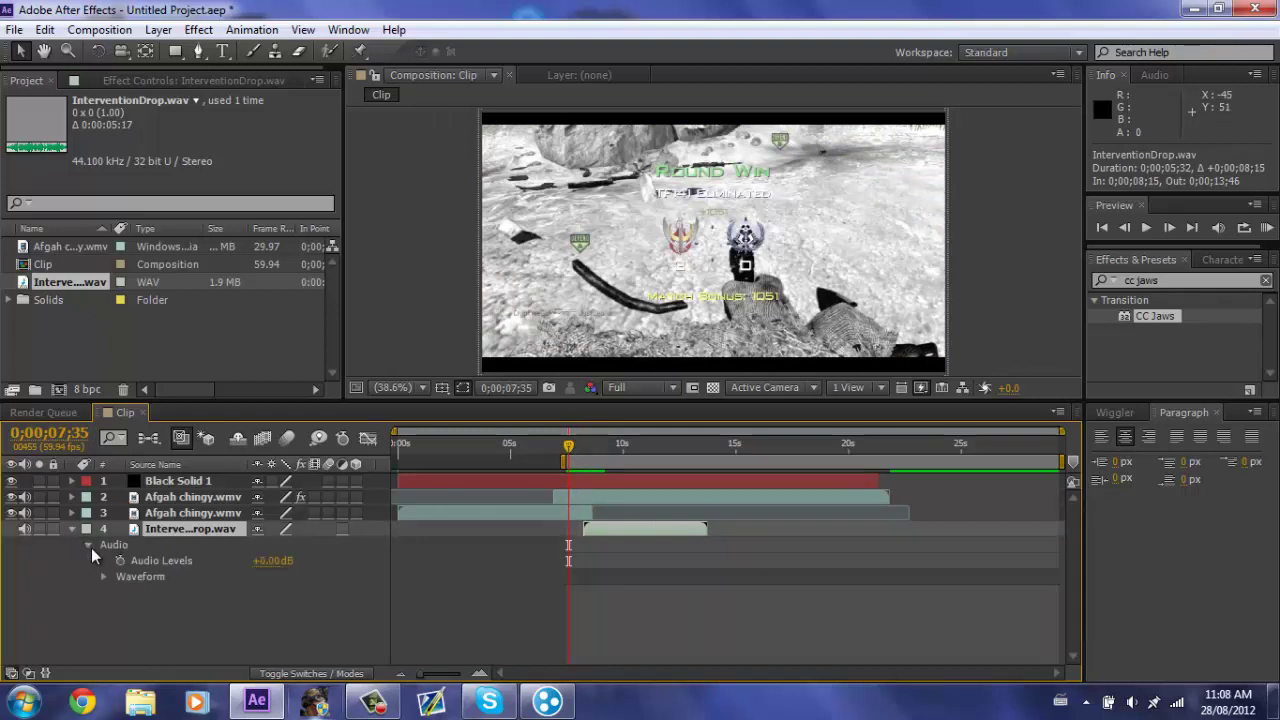
pyautogui.click(104, 576)
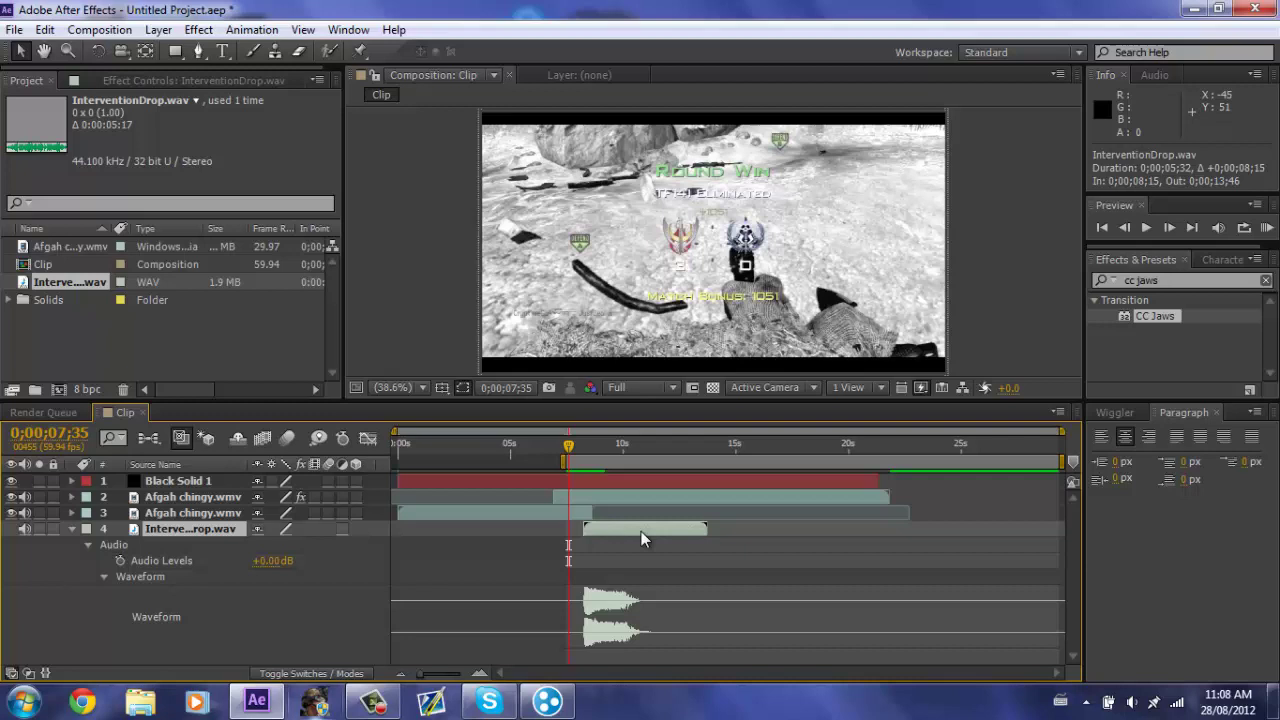
pyautogui.moveTo(640, 529); pyautogui.dragTo(570, 535)
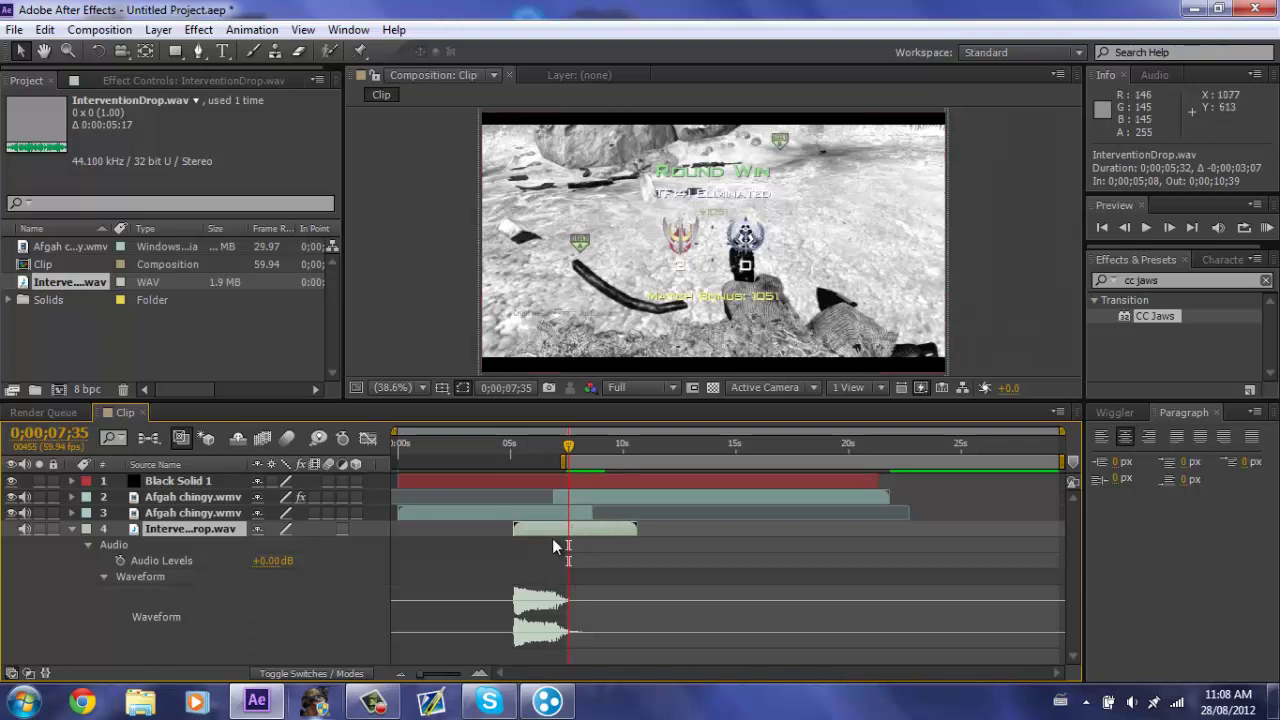
pyautogui.moveTo(552, 527); pyautogui.dragTo(563, 535)
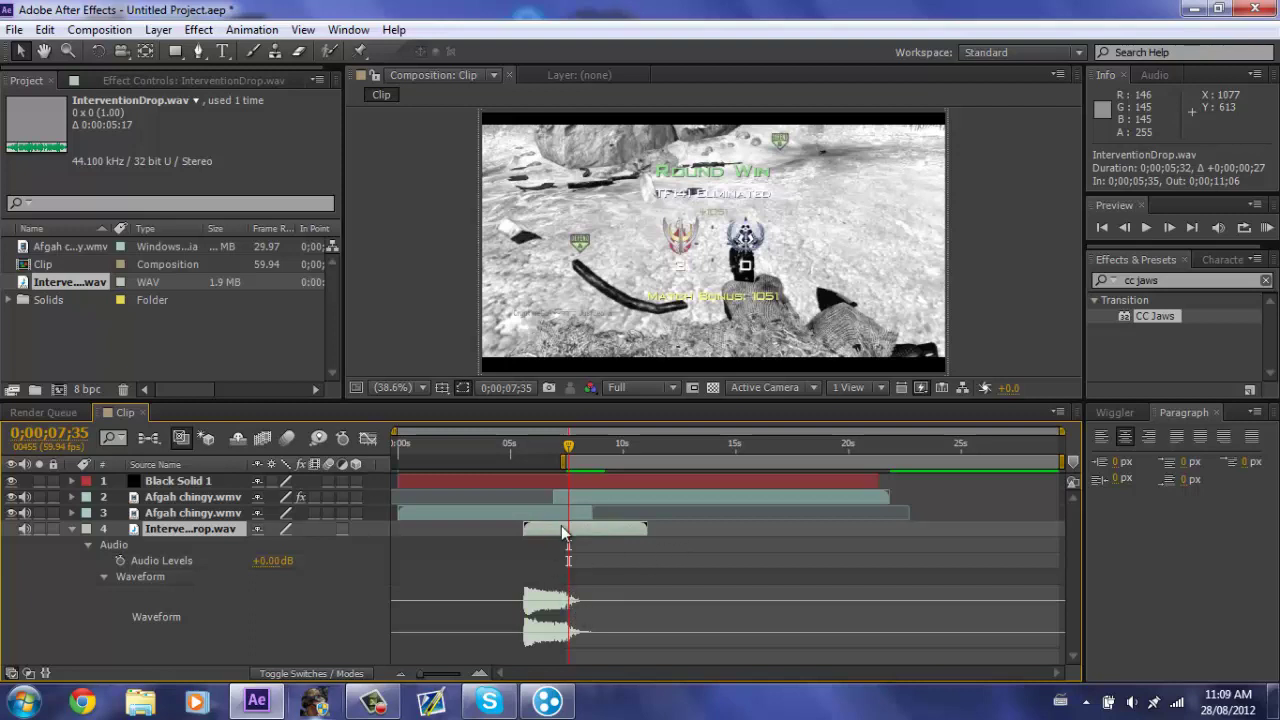
# Step: Apply the Backwards effect to InterventionDrop.wav, move it to start near 0;00;04;08, and preview
pyautogui.click(1188, 279)
pyautogui.press('BackSpace')
pyautogui.write('b')
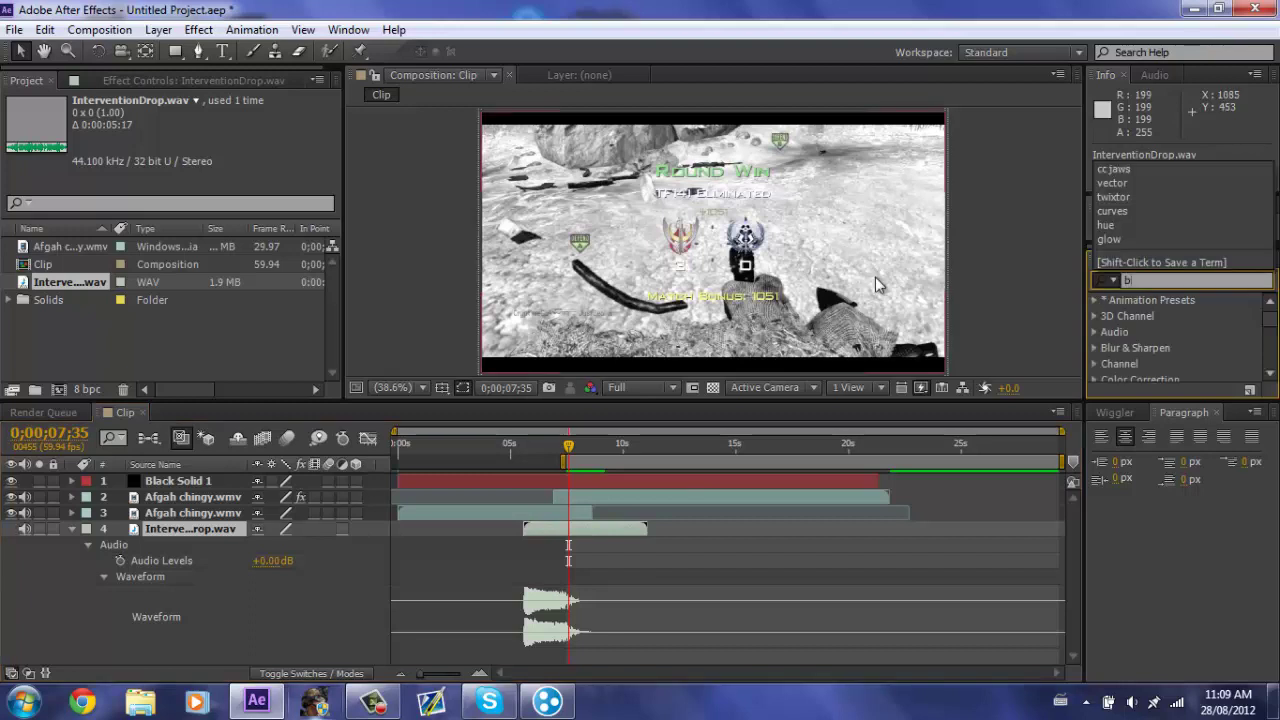
pyautogui.write('ackwards')
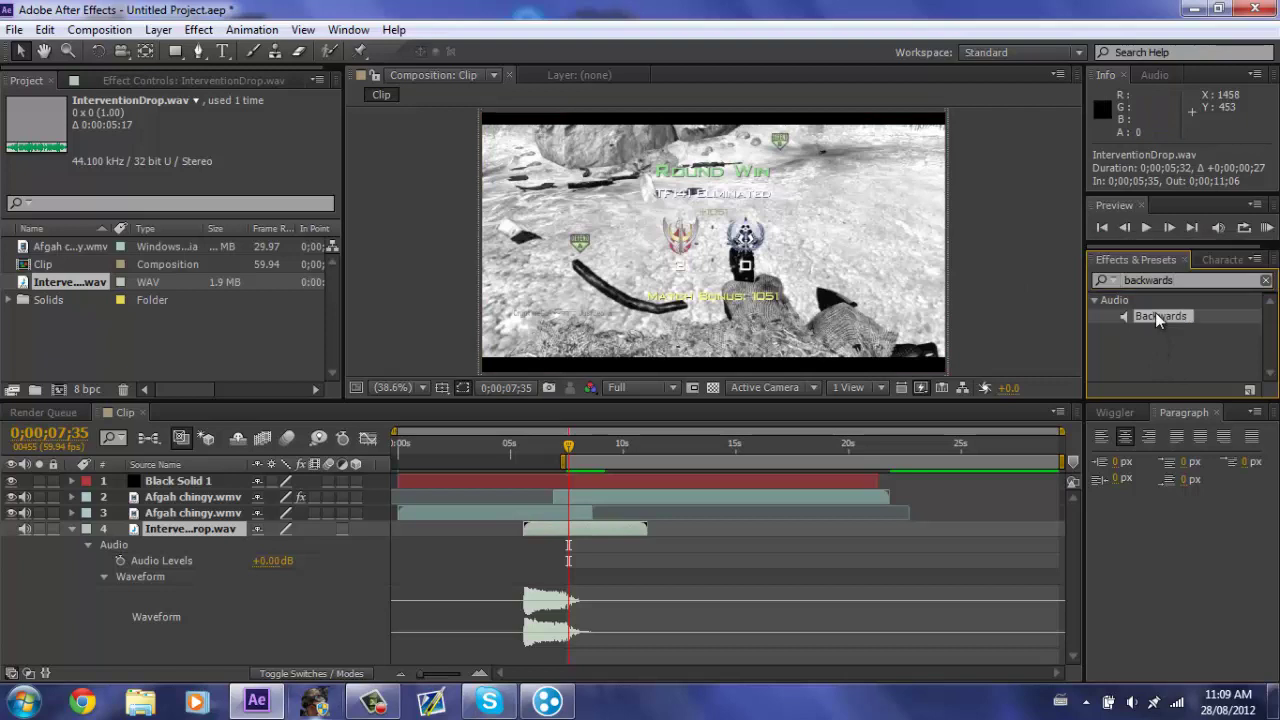
pyautogui.moveTo(1155, 313); pyautogui.dragTo(215, 524)
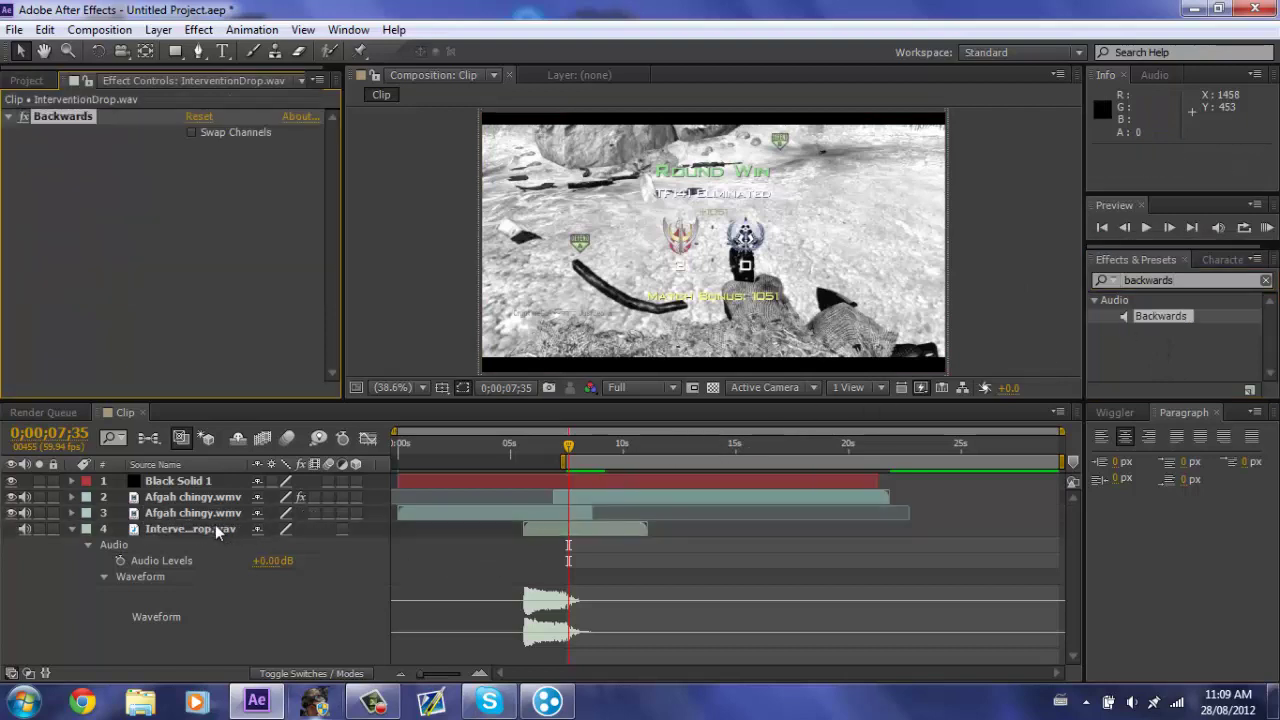
pyautogui.moveTo(626, 526); pyautogui.dragTo(591, 526)
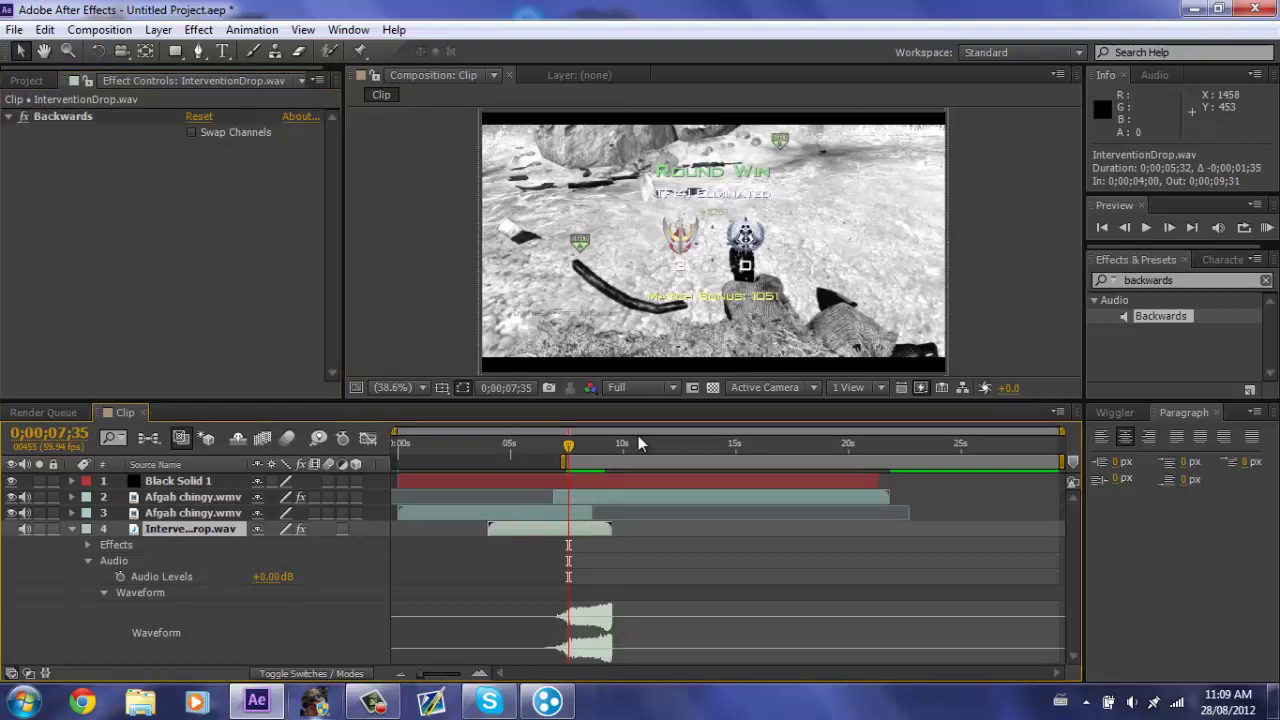
pyautogui.click(1266, 228)
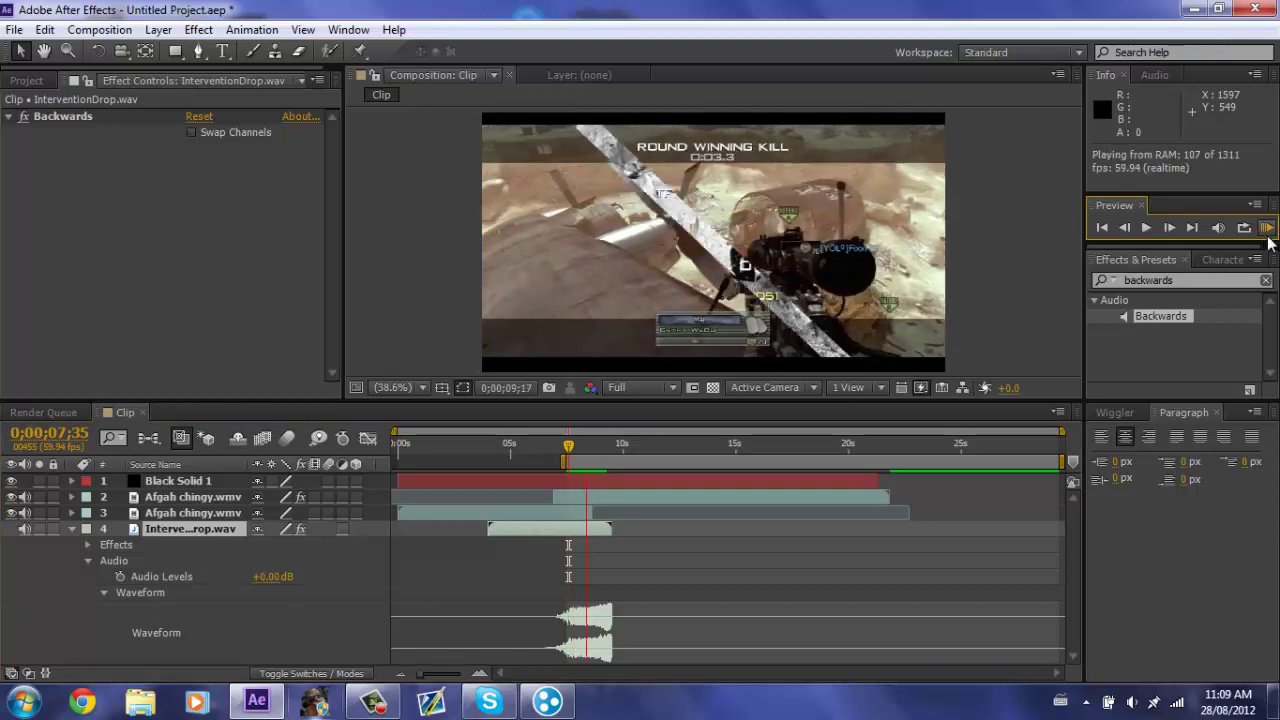
# Step: Nudge the reversed sound slightly earlier, recheck the timing in a preview, then collapse the layer
pyautogui.click(709, 583)
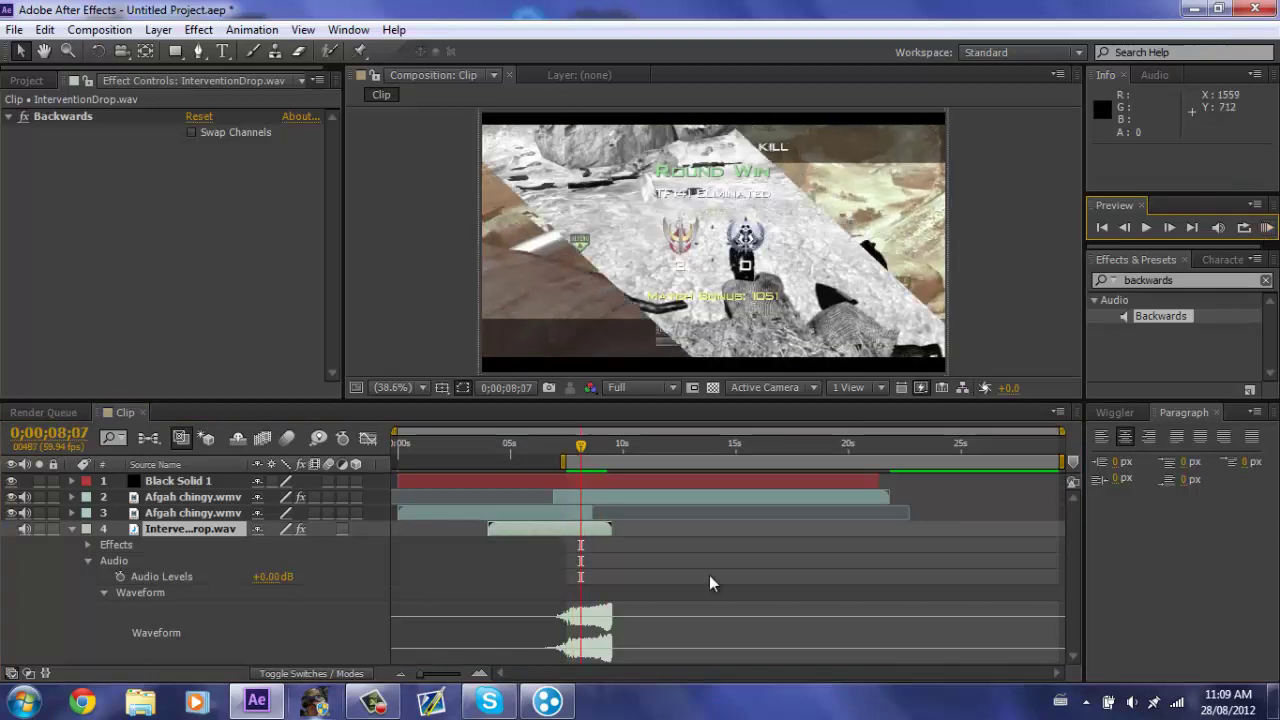
pyautogui.moveTo(603, 532); pyautogui.dragTo(585, 531)
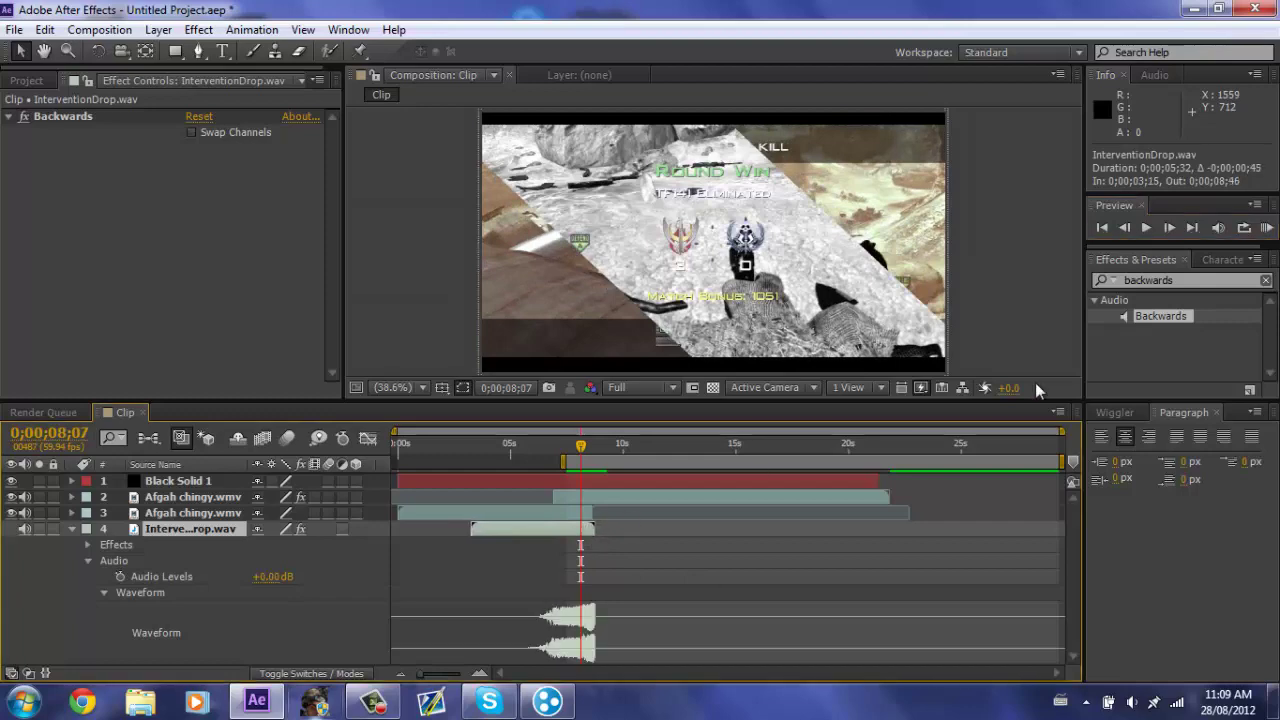
pyautogui.click(1267, 228)
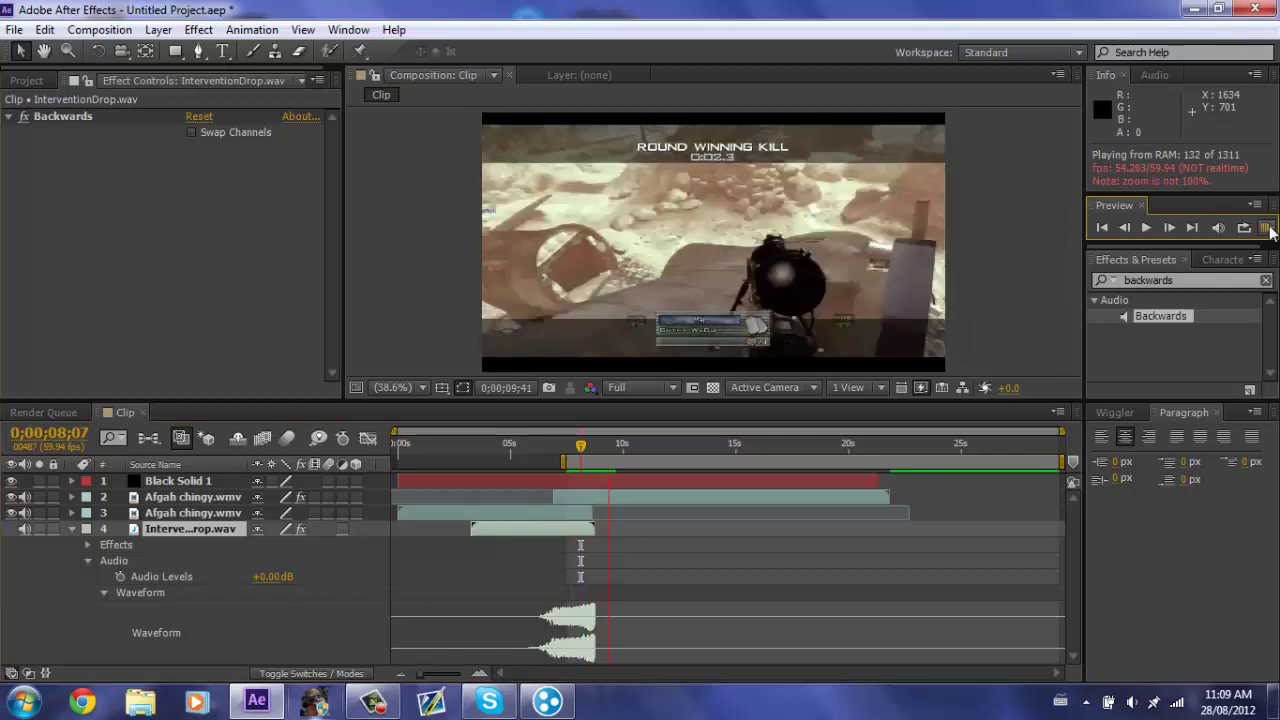
pyautogui.press('space')
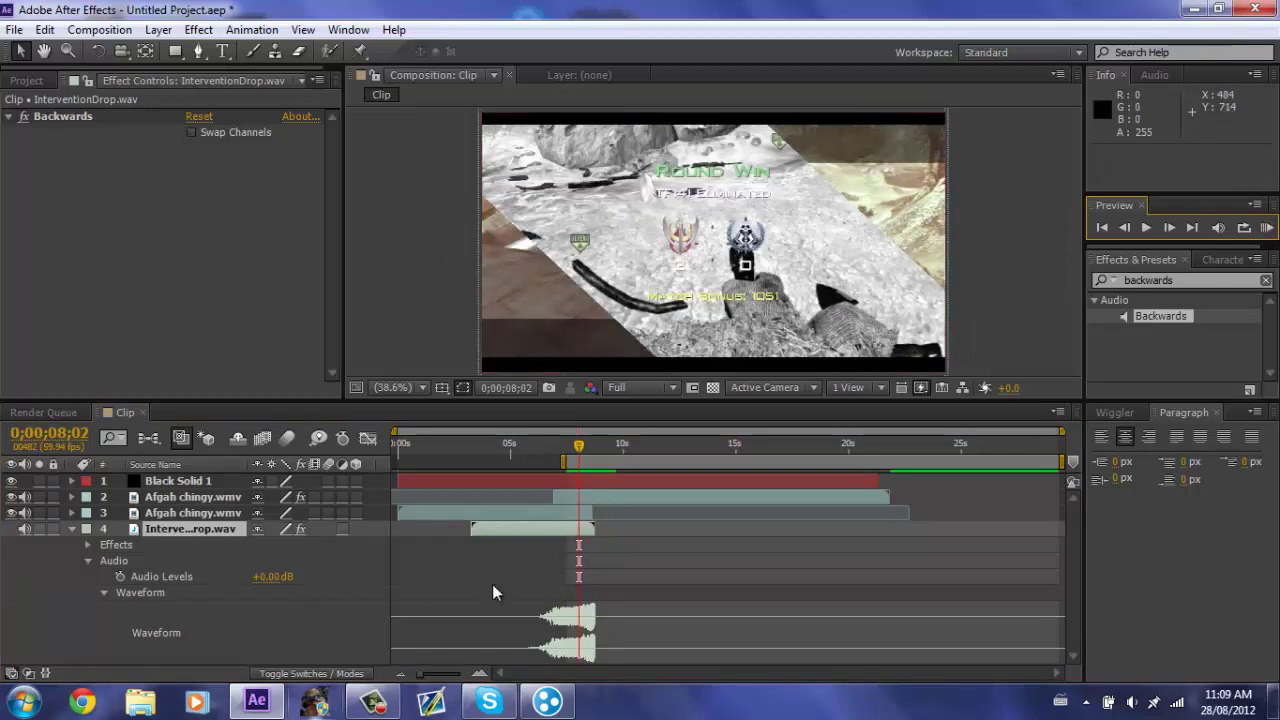
pyautogui.click(78, 530)
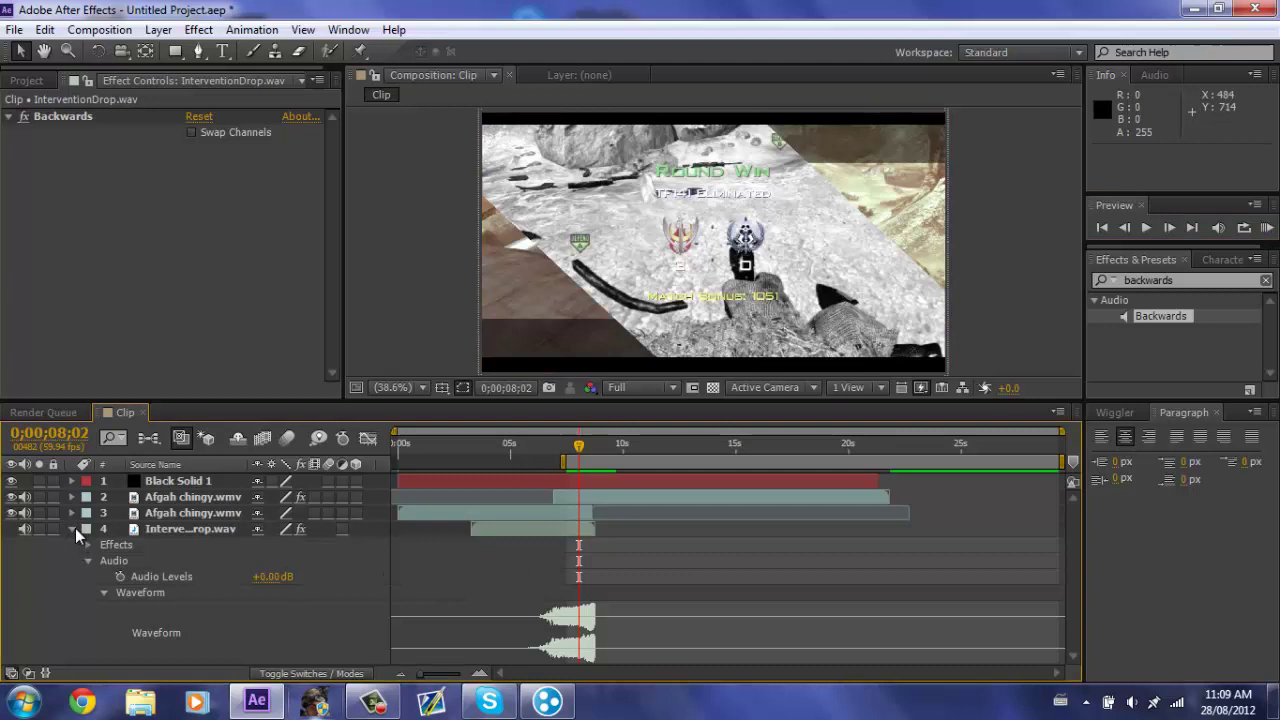
pyautogui.click(73, 529)
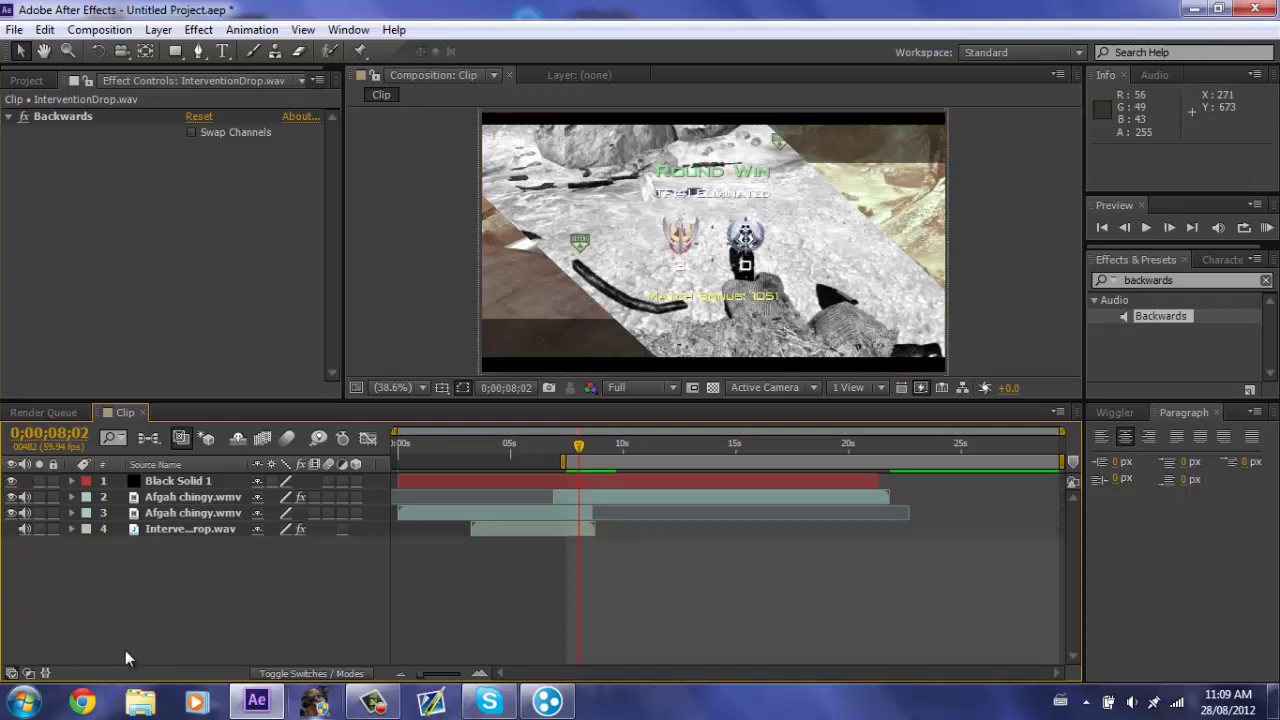
pyautogui.click(372, 701)
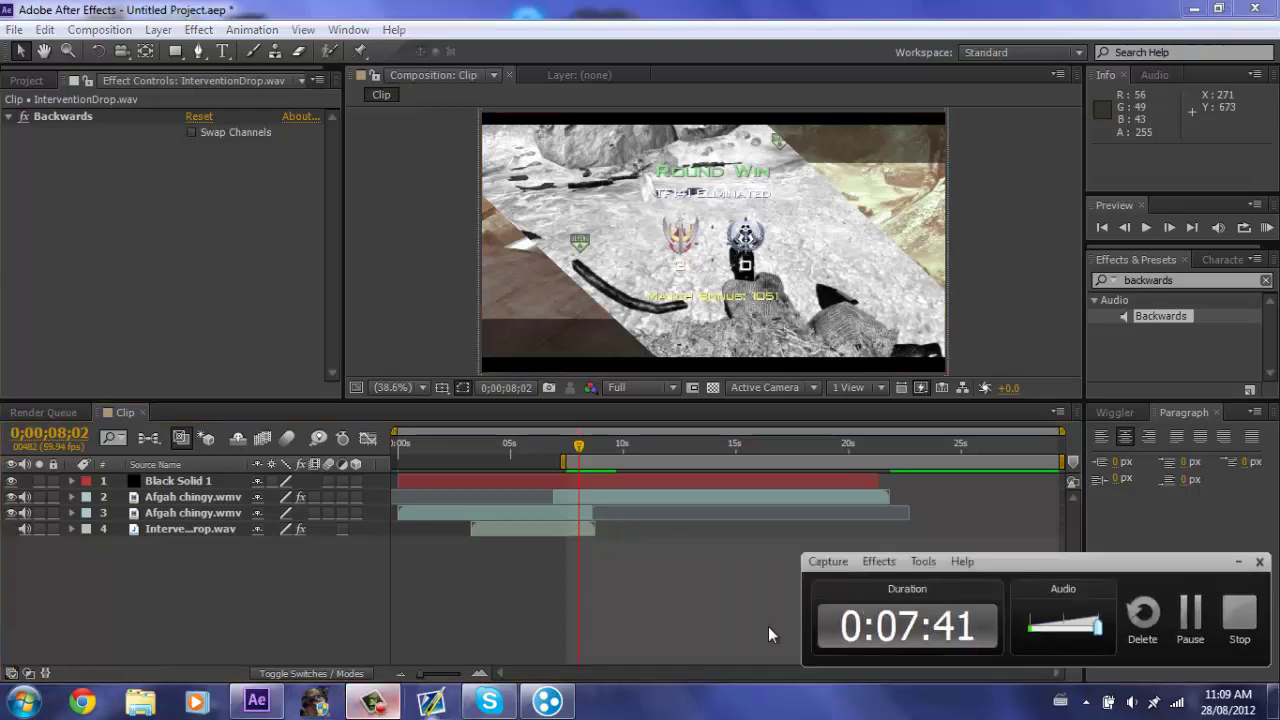